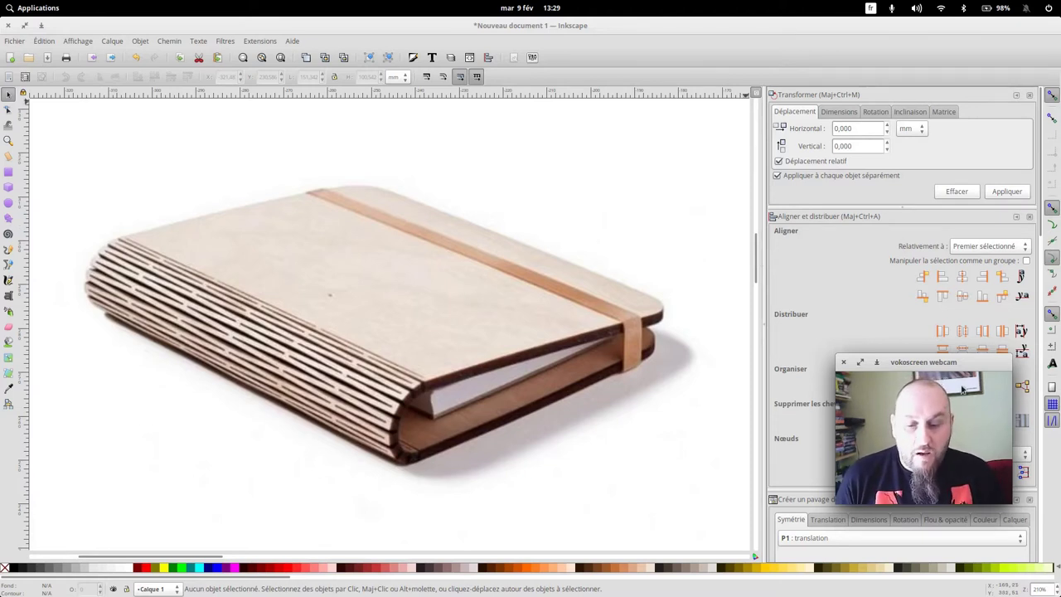
# Check the system settings and folder paths in Inkscape's Preferences, then close them
pyautogui.moveTo(919, 364); pyautogui.dragTo(965, 453)
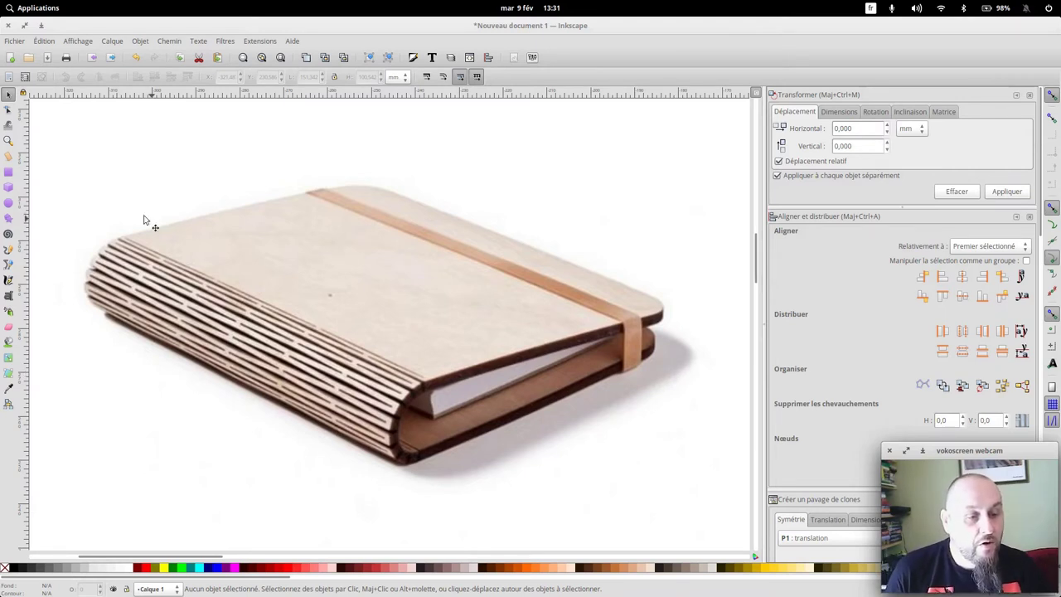
pyautogui.click(44, 41)
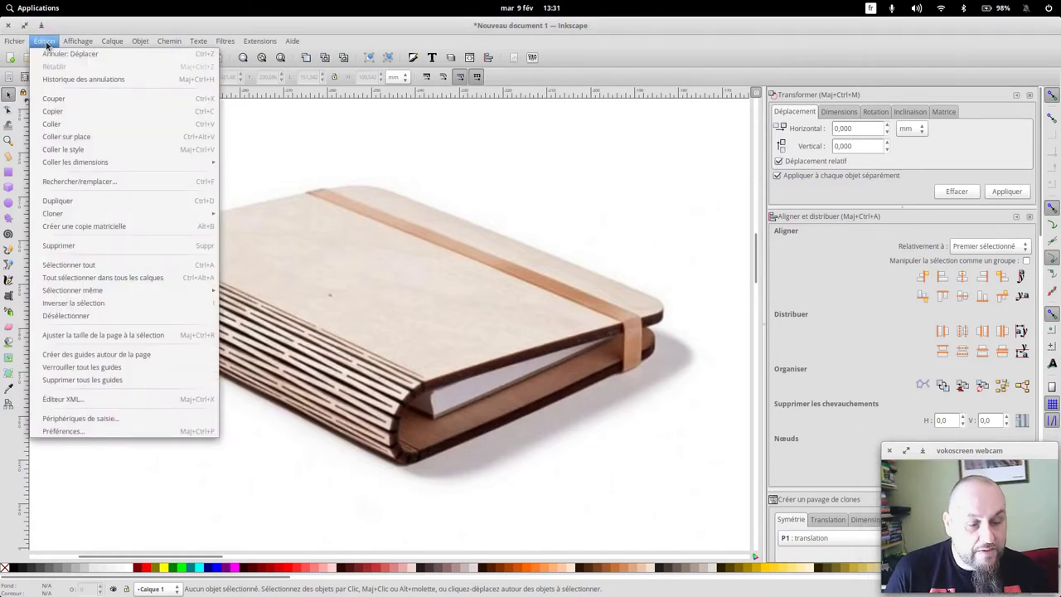
pyautogui.click(88, 430)
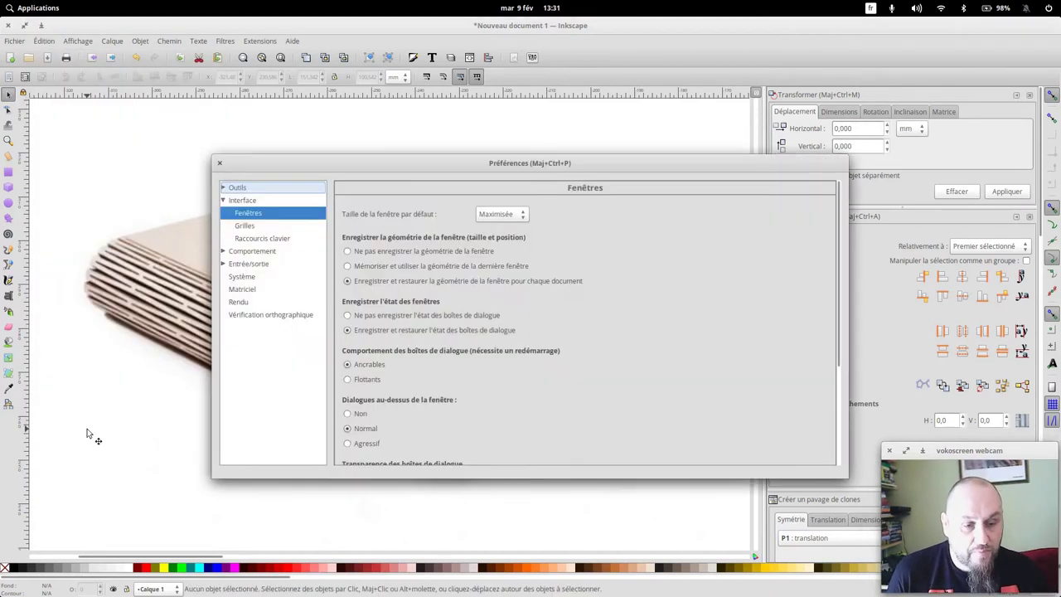
pyautogui.click(243, 278)
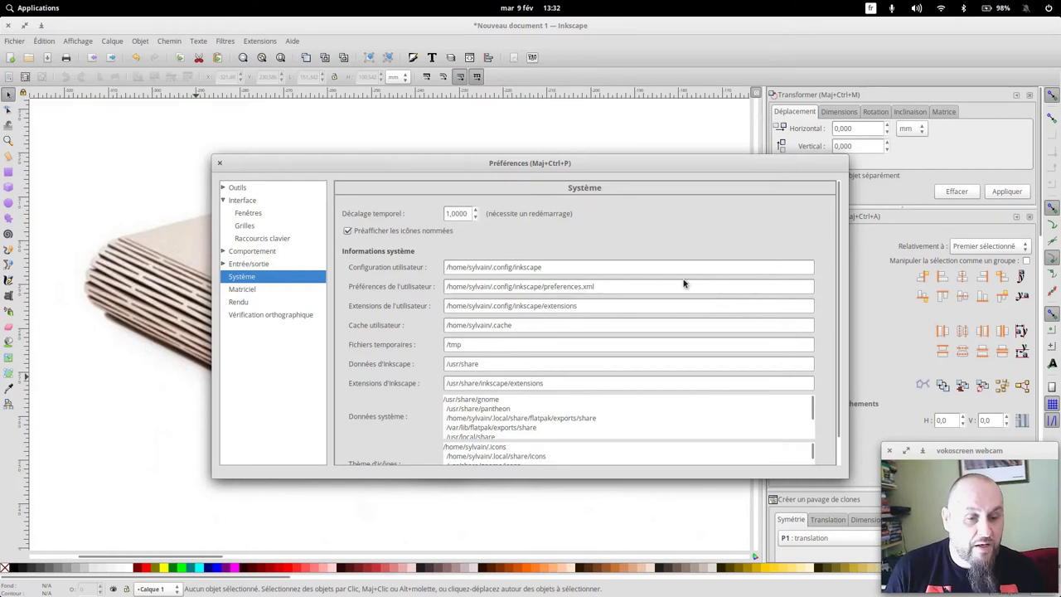
pyautogui.click(220, 165)
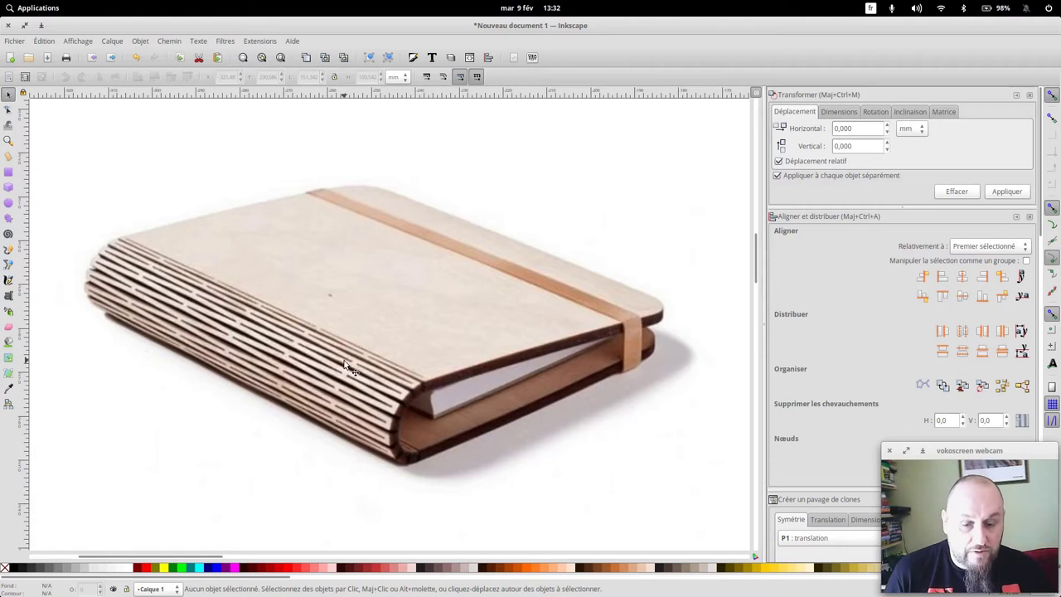
# Delete the book photo, shift the hinge legend left, and draw a roughly 377 × 185 mm rectangle
pyautogui.click(384, 315)
pyautogui.press('Delete')
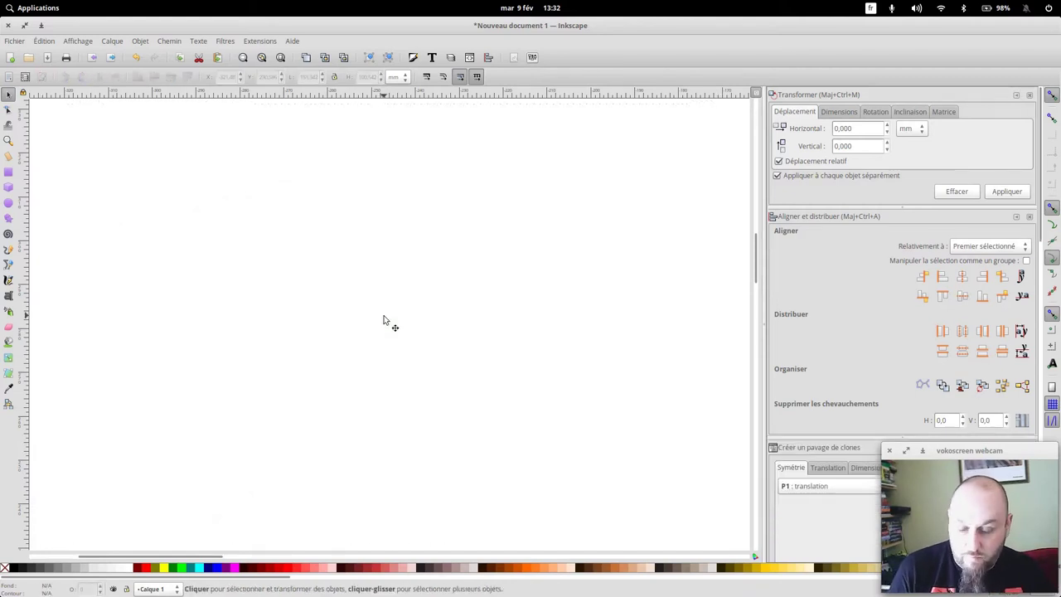
pyautogui.press('-')
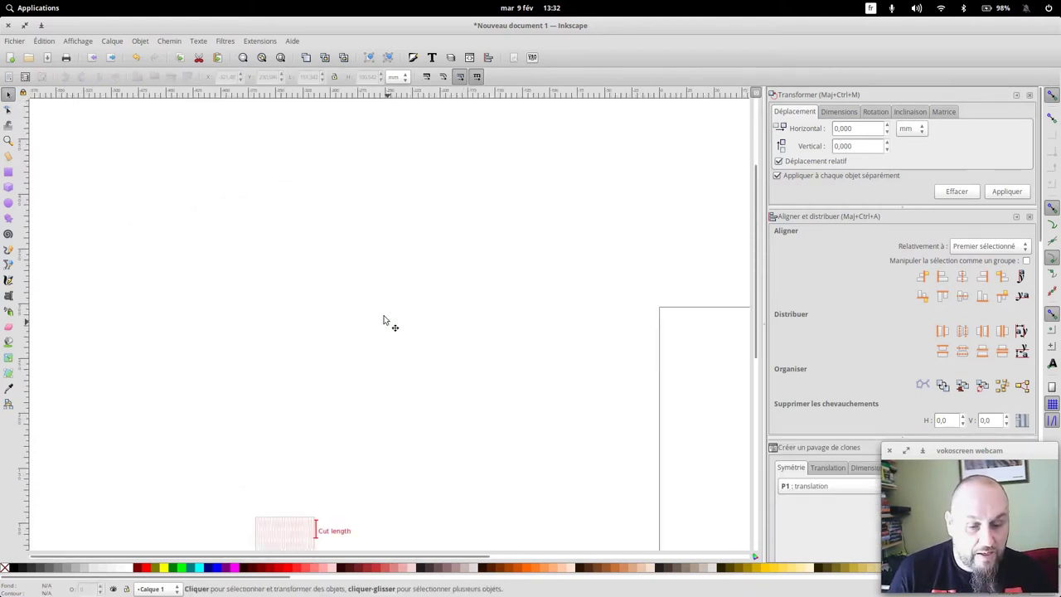
pyautogui.scroll(-5, 487, 365)
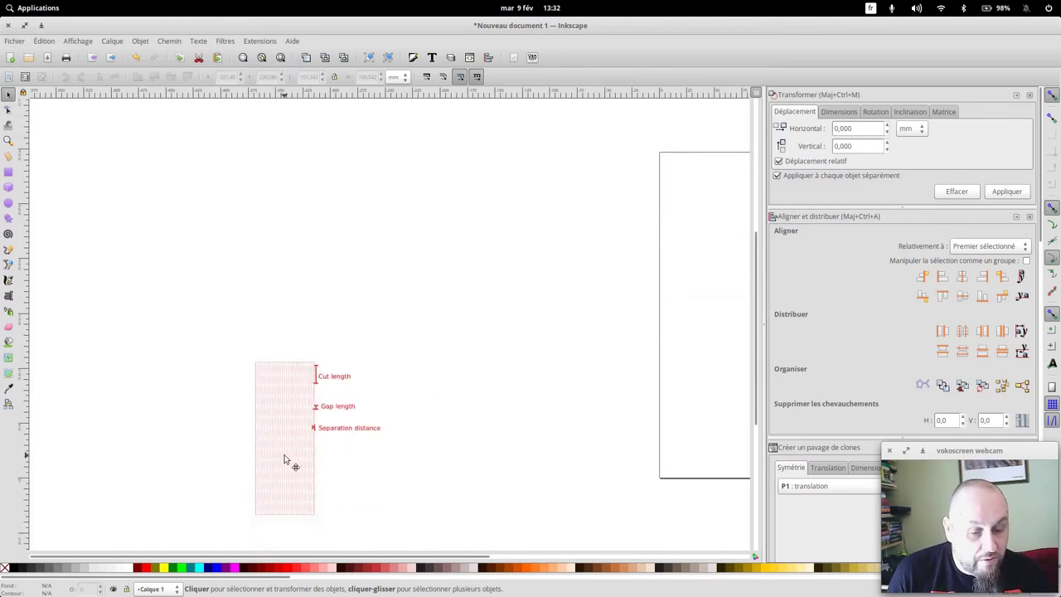
pyautogui.moveTo(283, 459); pyautogui.dragTo(102, 377)
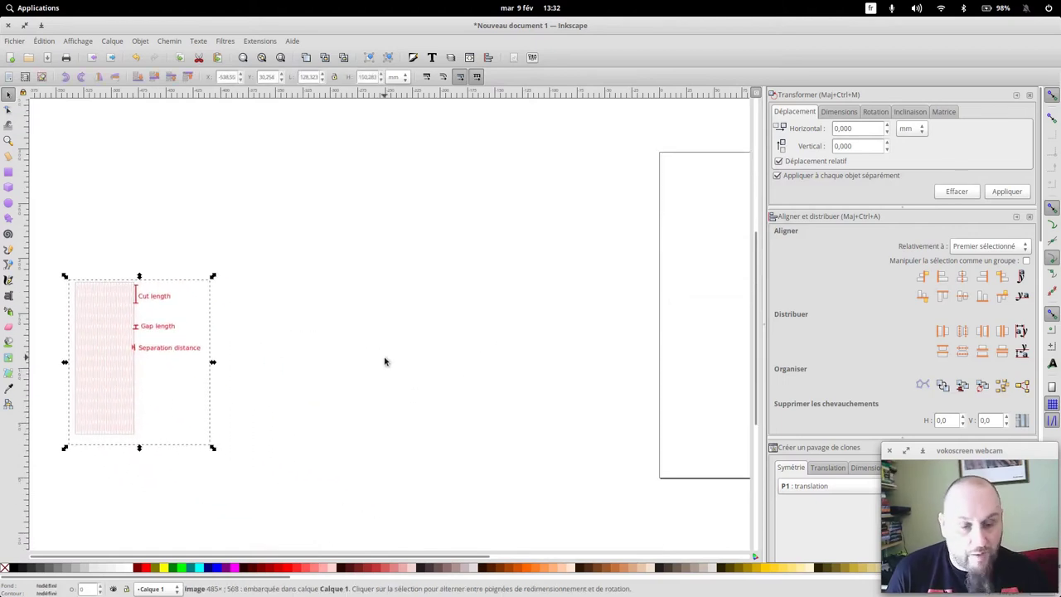
pyautogui.scroll(2, 407, 279)
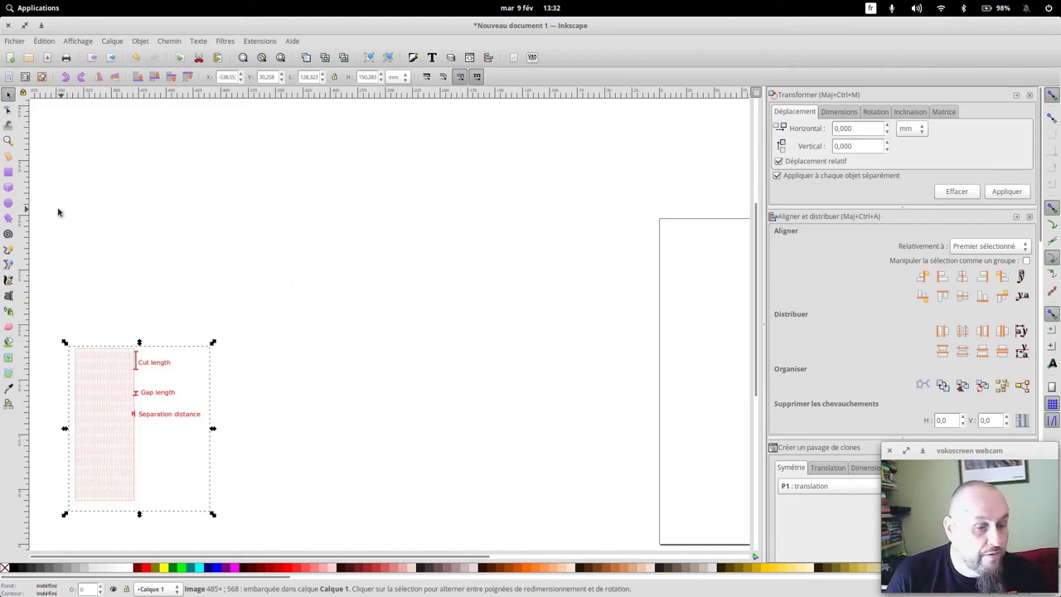
pyautogui.click(8, 171)
pyautogui.moveTo(208, 147)
pyautogui.mouseDown()
pyautogui.moveTo(624, 335)
pyautogui.moveTo(622, 349)
pyautogui.mouseUp()
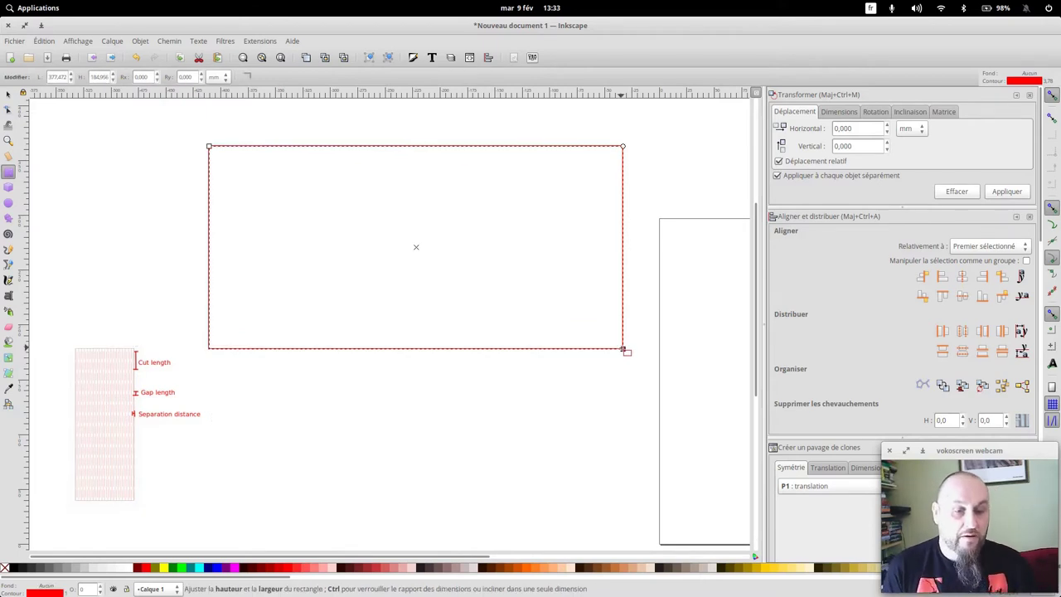
# Resize the rectangle to 300 mm tall and 470 mm wide (420+50)
pyautogui.click(7, 96)
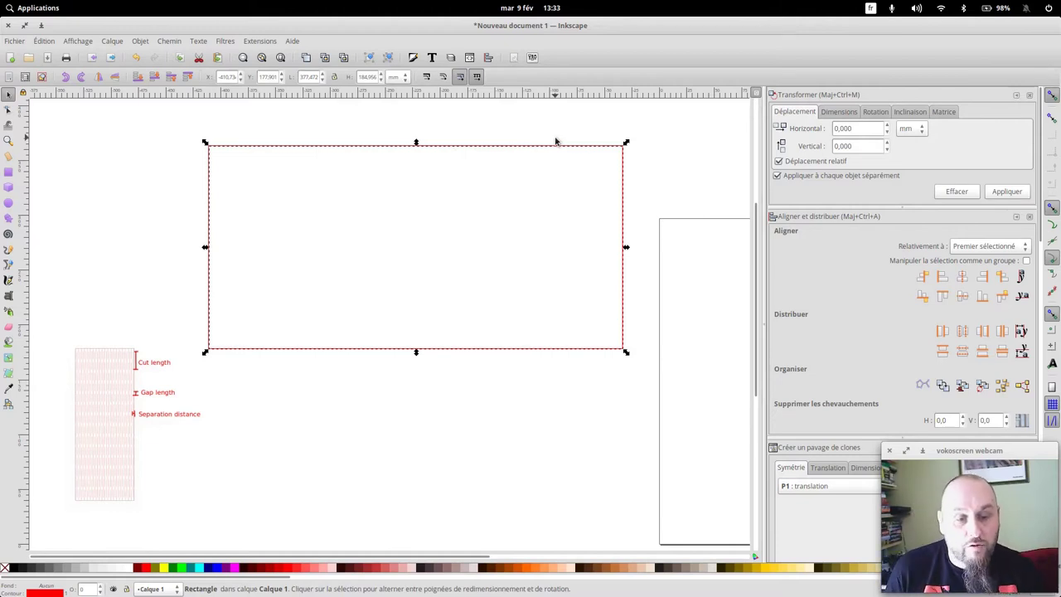
pyautogui.doubleClick(367, 79)
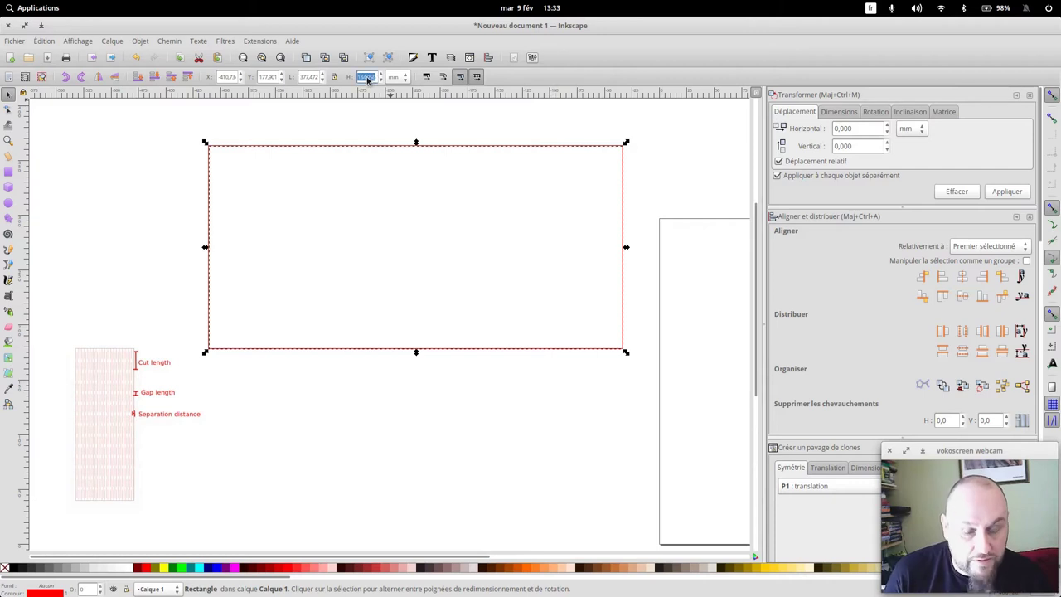
pyautogui.write('300')
pyautogui.press('Return')
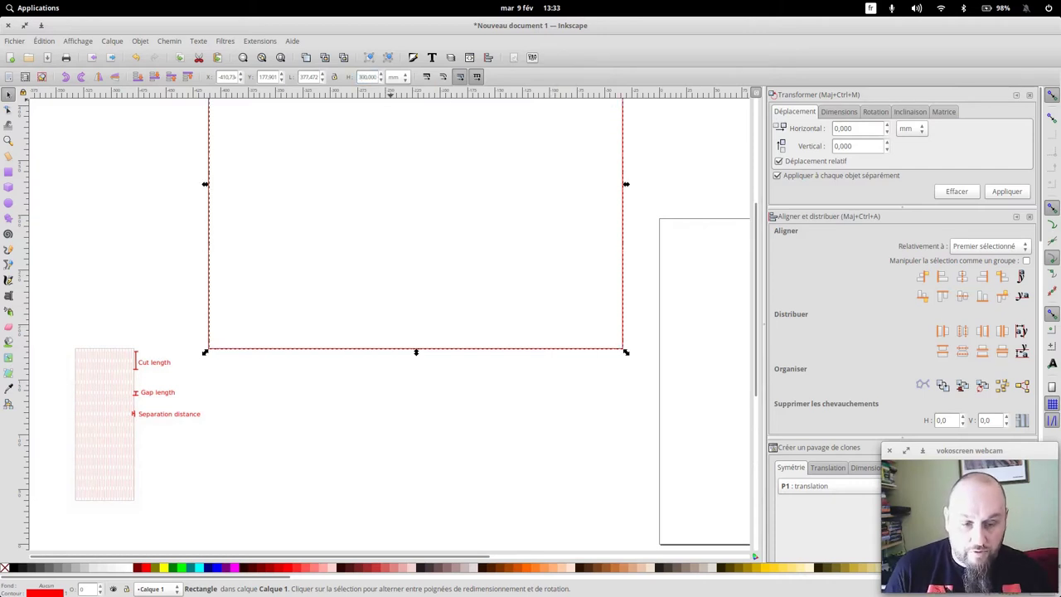
pyautogui.scroll(1, 439, 157)
pyautogui.scroll(3, 451, 190)
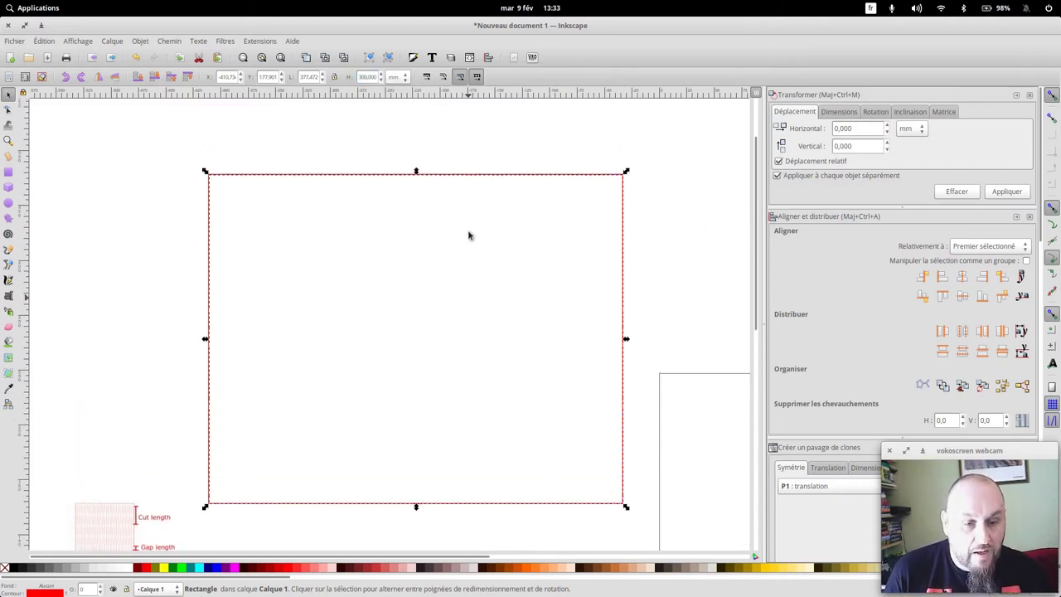
pyautogui.doubleClick(309, 77)
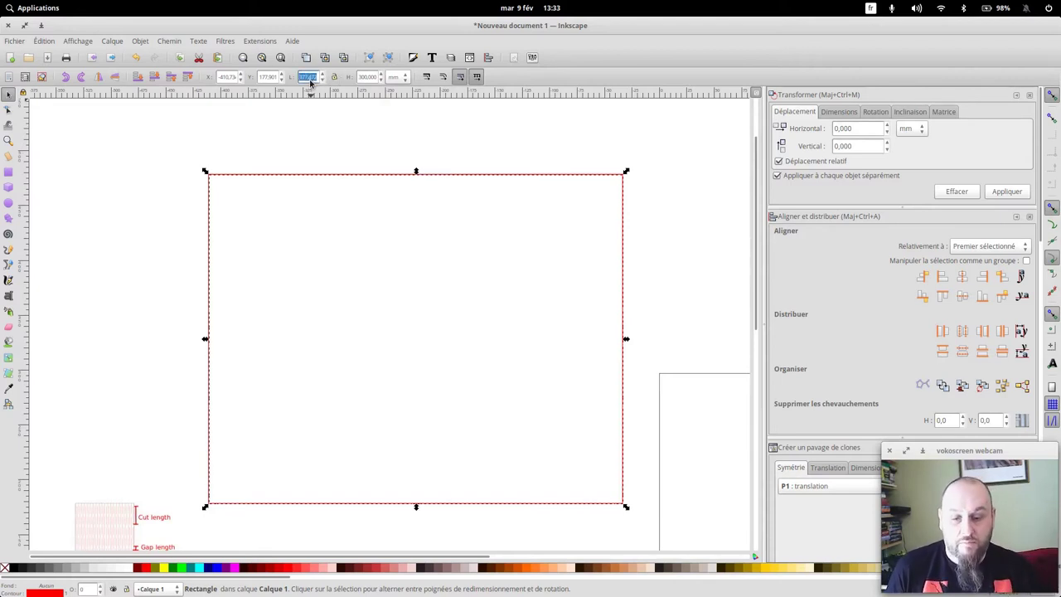
pyautogui.write('420')
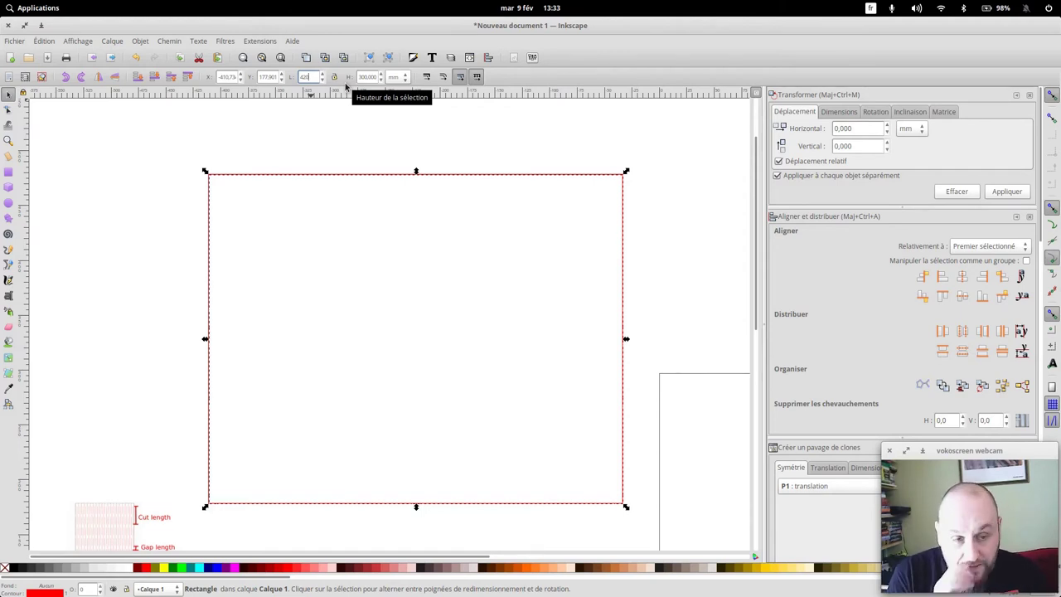
pyautogui.write('+50')
pyautogui.press('Return')
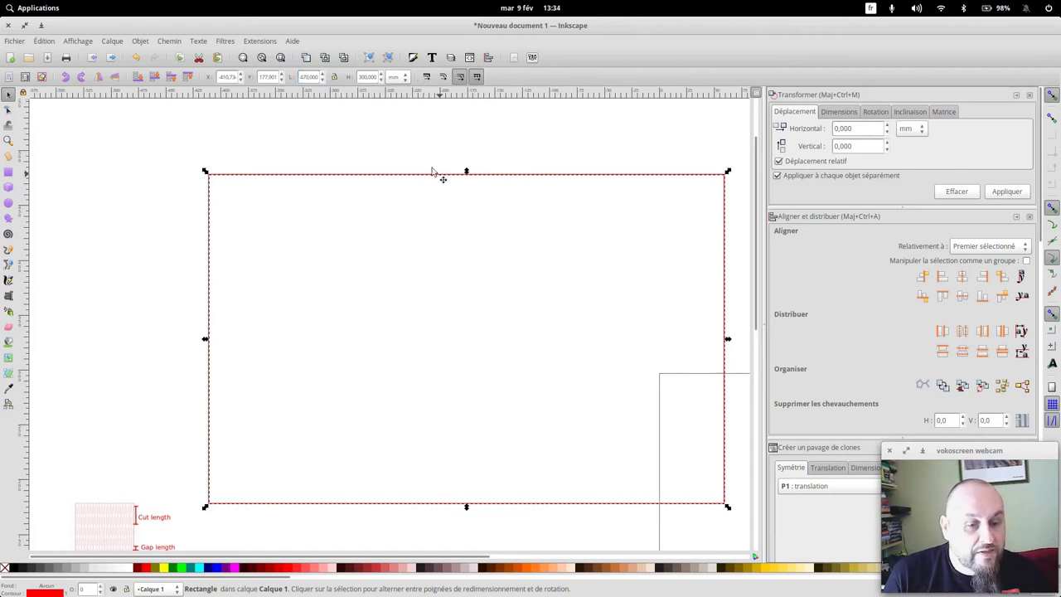
pyautogui.click(423, 139)
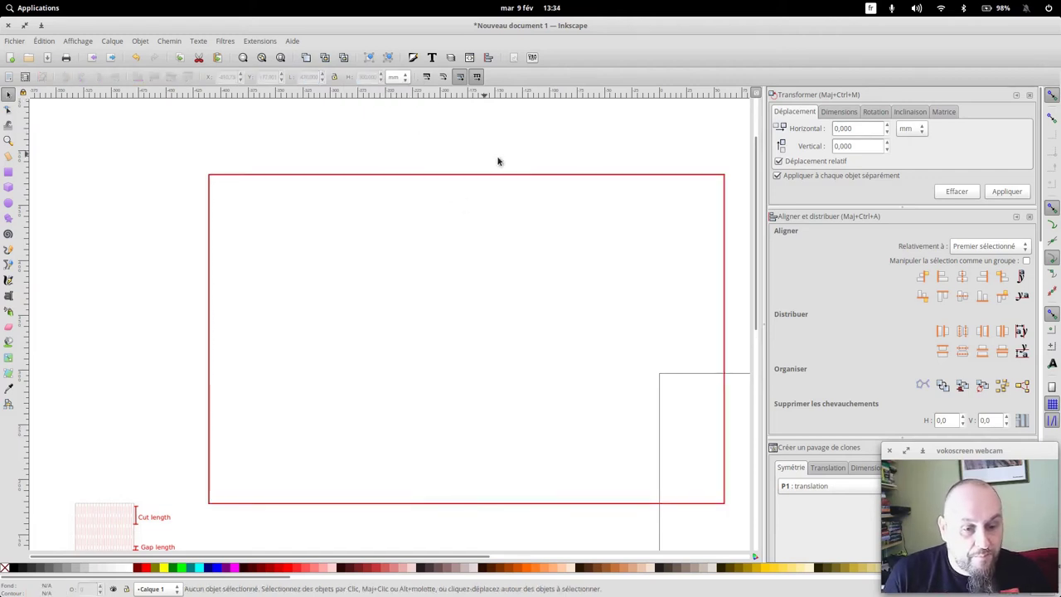
# Draw a 50 × 300 mm spine rectangle and align it flush with the cover's top and bottom
pyautogui.click(10, 173)
pyautogui.moveTo(406, 207); pyautogui.dragTo(490, 487)
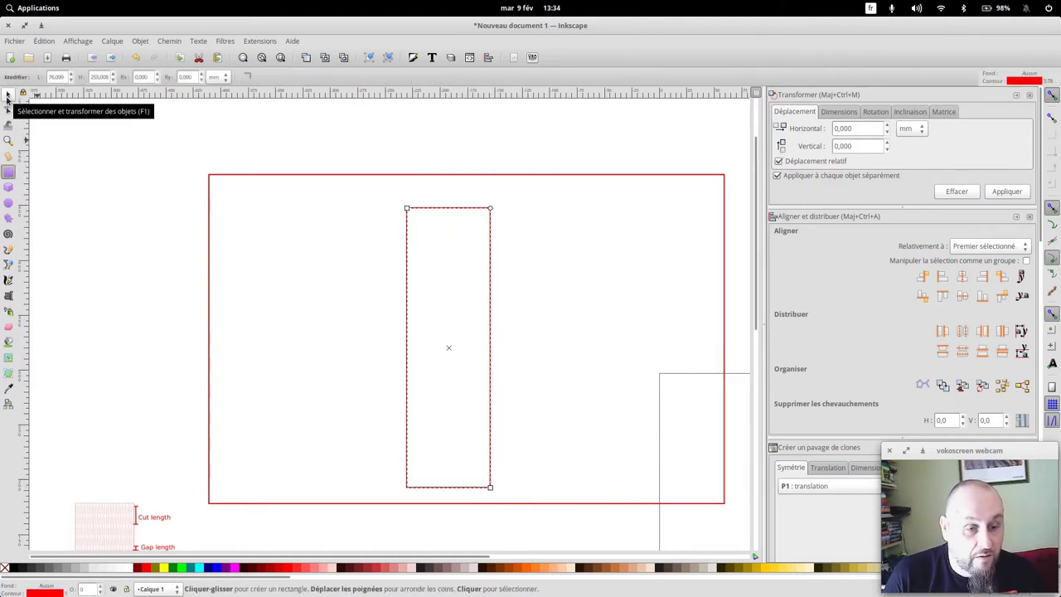
pyautogui.click(8, 95)
pyautogui.doubleClick(307, 76)
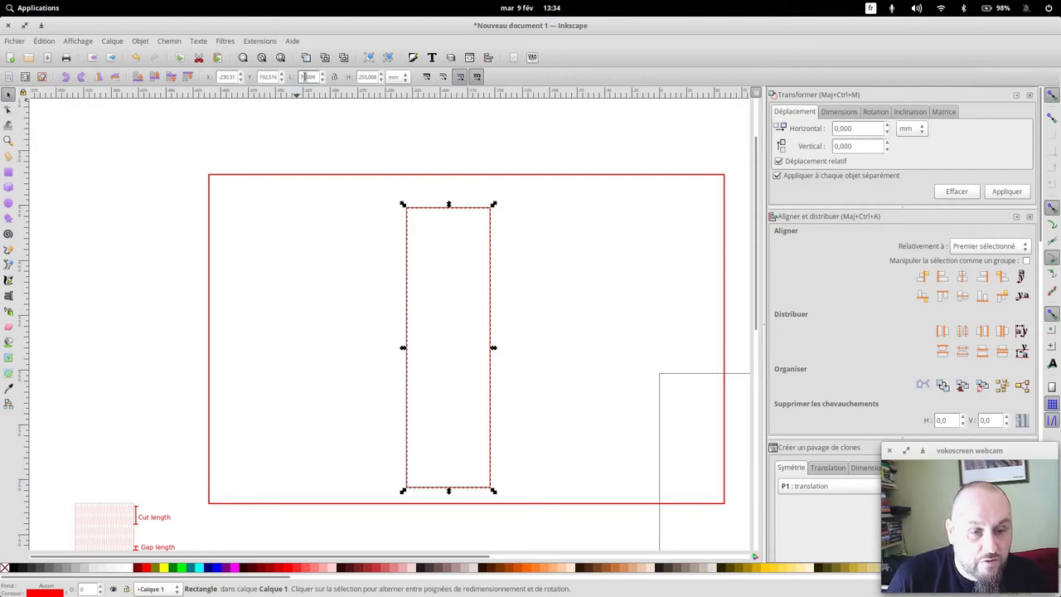
pyautogui.write('50')
pyautogui.press('Return')
pyautogui.doubleClick(368, 76)
pyautogui.write('300')
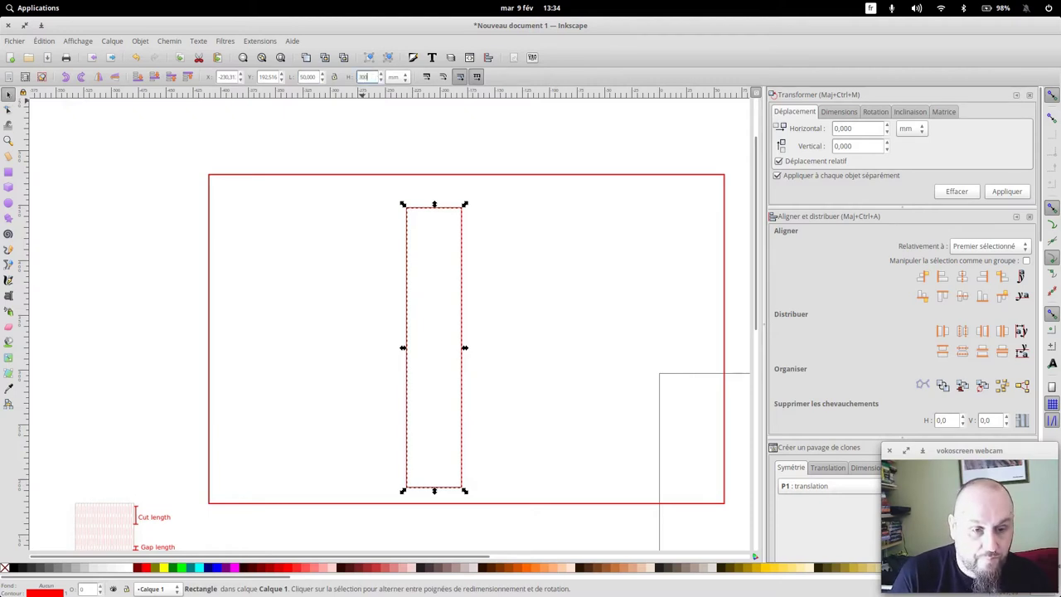
pyautogui.press('Return')
pyautogui.moveTo(462, 282)
pyautogui.mouseDown()
pyautogui.moveTo(502, 297)
pyautogui.moveTo(485, 300)
pyautogui.mouseUp()
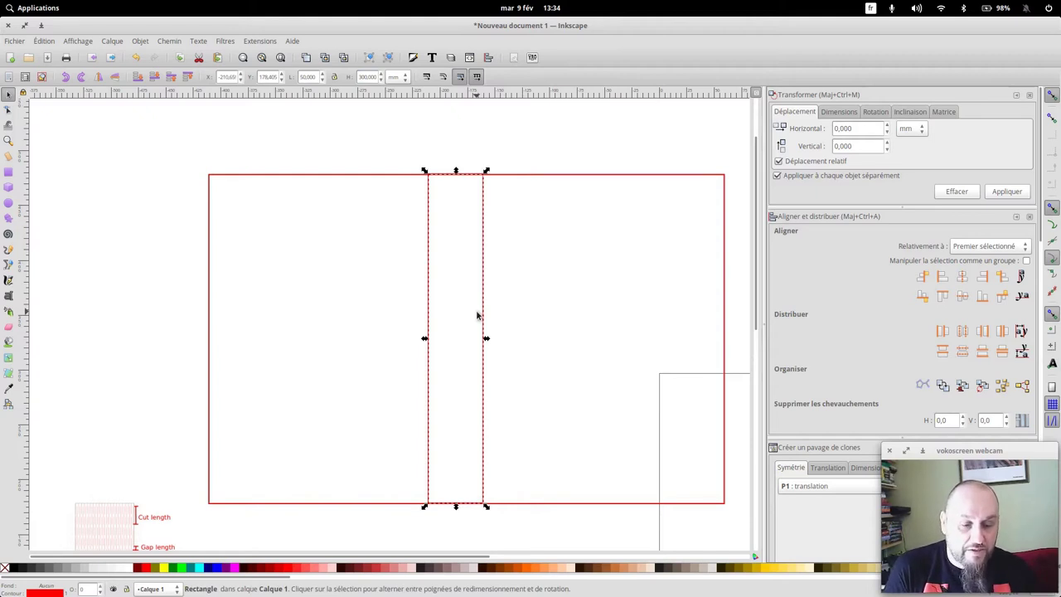
# Move the hinge legend image up and enlarge it to about the cover's height beside the cover
pyautogui.moveTo(116, 508); pyautogui.dragTo(117, 245)
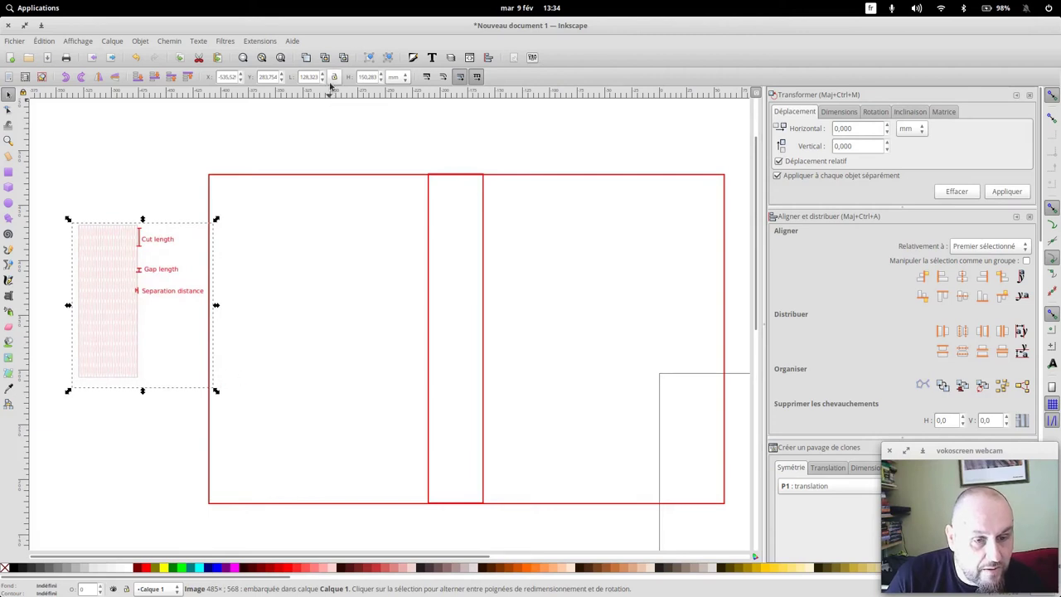
pyautogui.moveTo(217, 390); pyautogui.dragTo(342, 506)
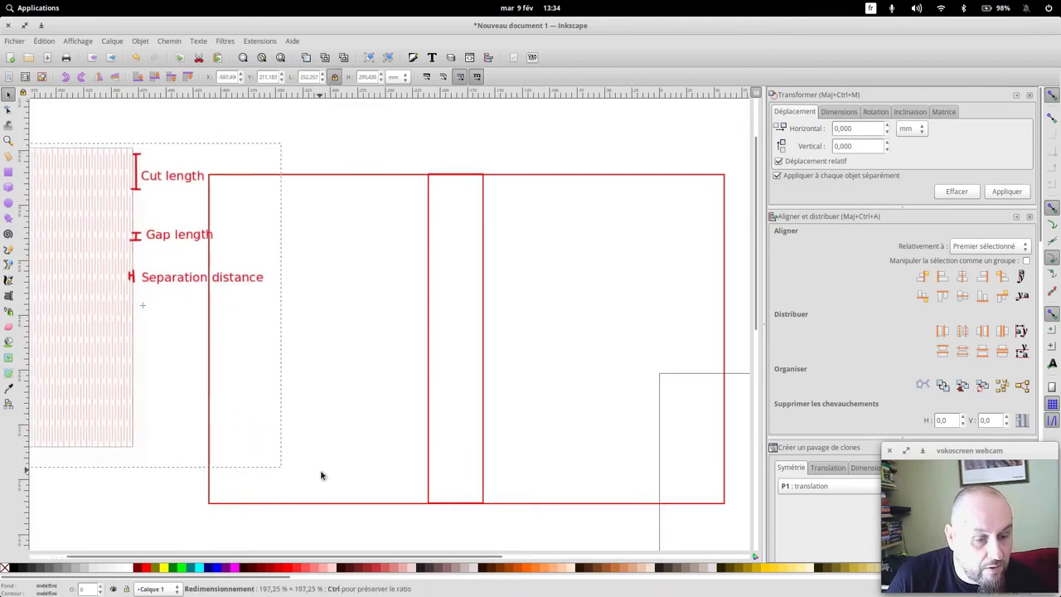
pyautogui.moveTo(88, 271); pyautogui.dragTo(137, 315)
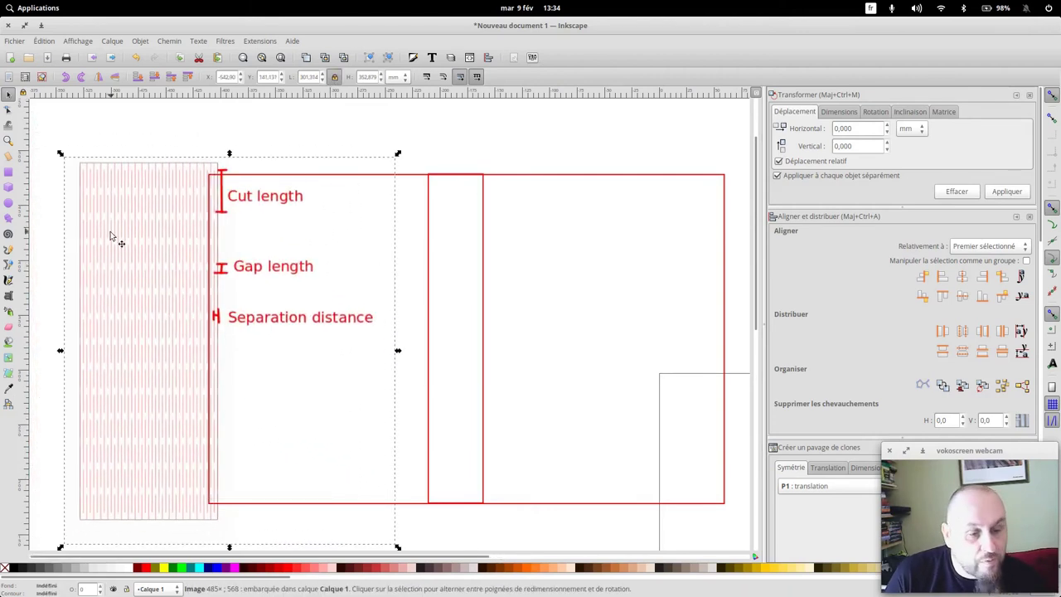
pyautogui.click(465, 149)
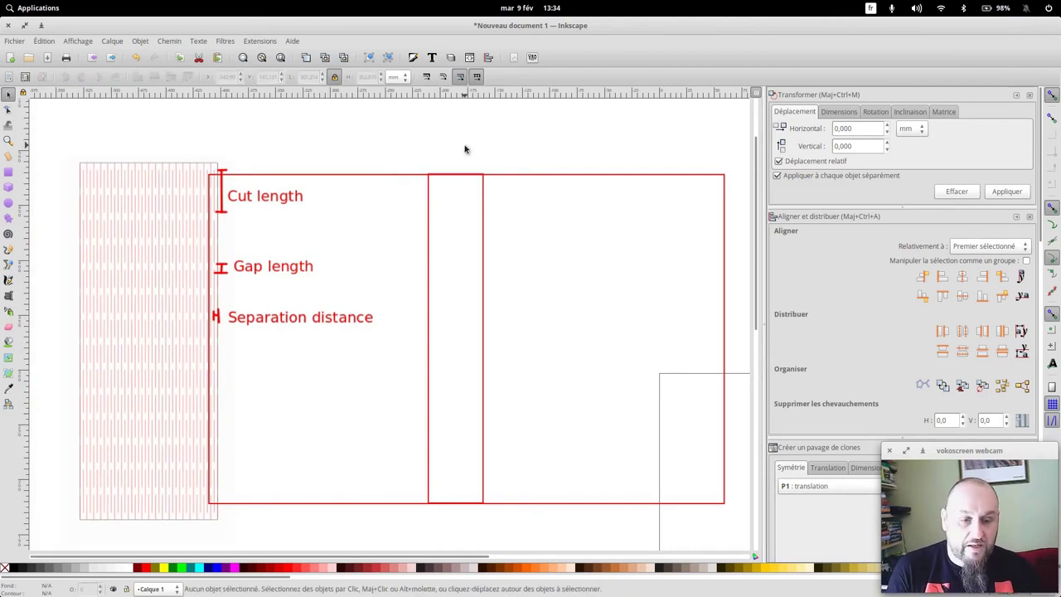
pyautogui.click(485, 239)
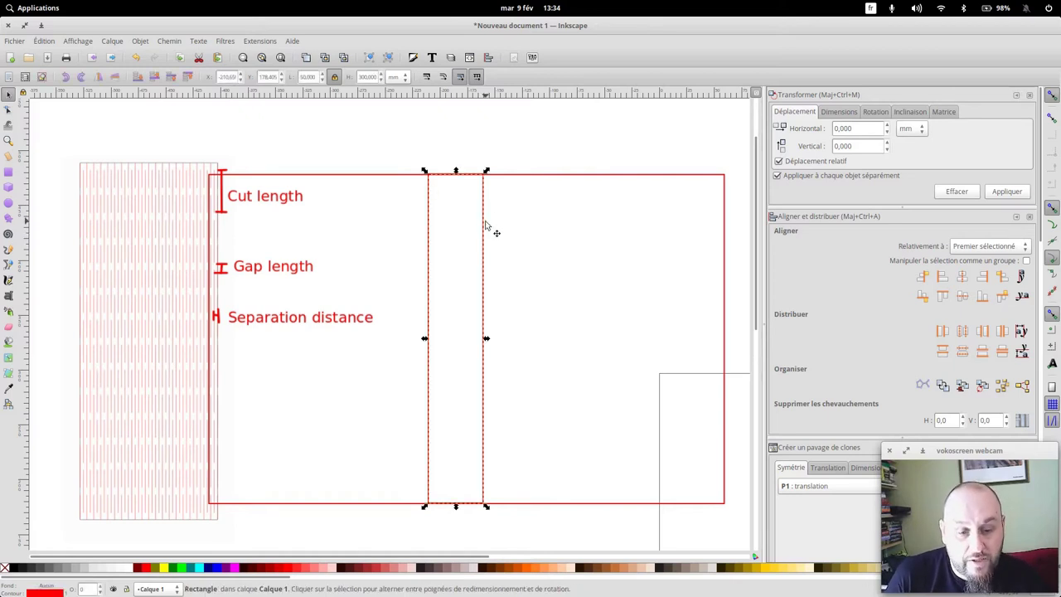
pyautogui.click(547, 143)
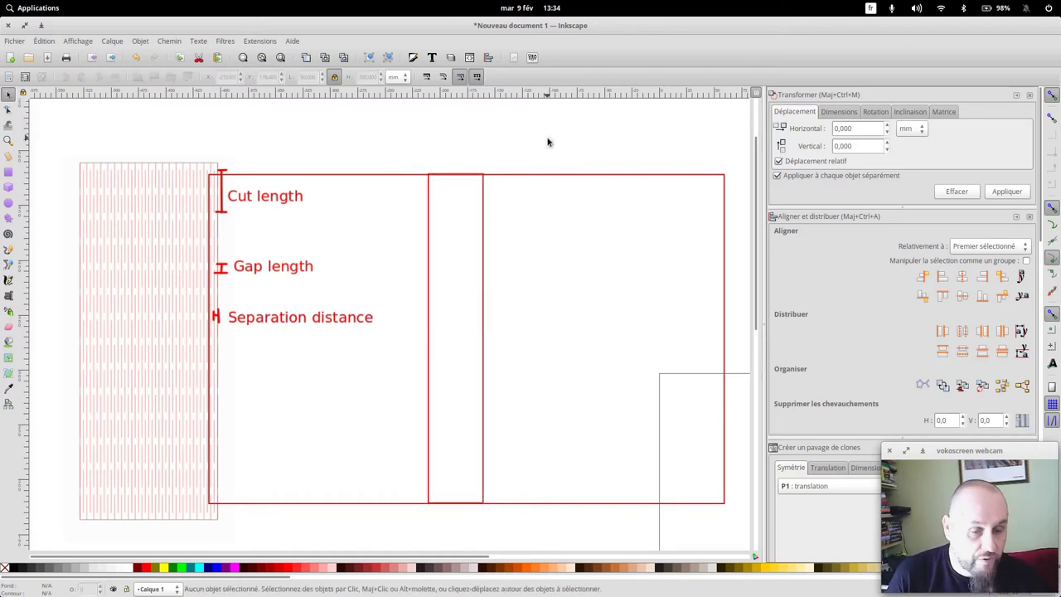
# Open Extensions > Rendu > Living Hinge, showing cut length 10, gap 2,50 and separation 1,50 mm
pyautogui.click(269, 44)
pyautogui.moveTo(332, 290)
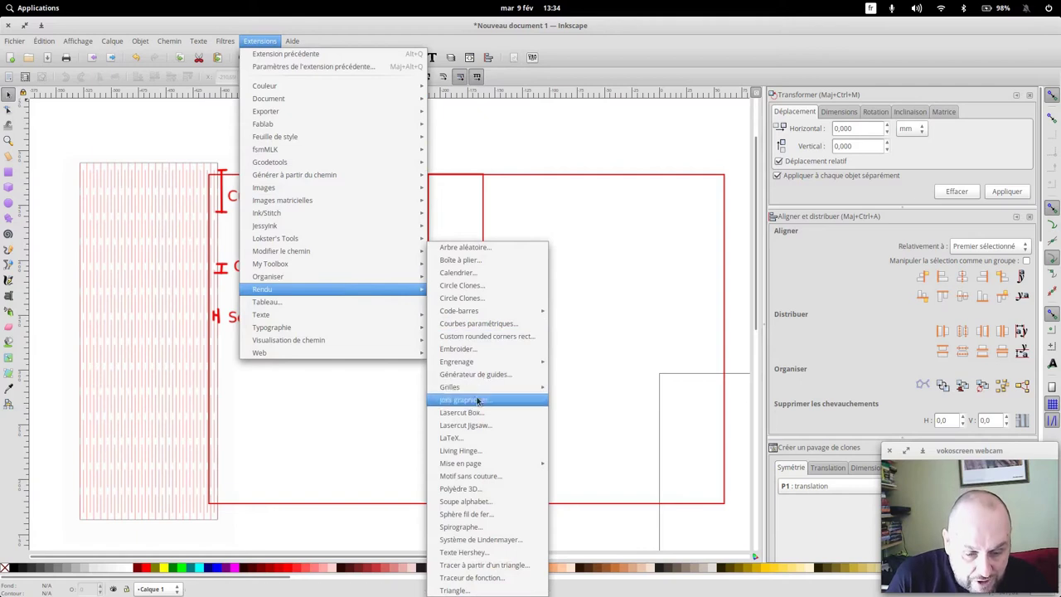
pyautogui.click(489, 453)
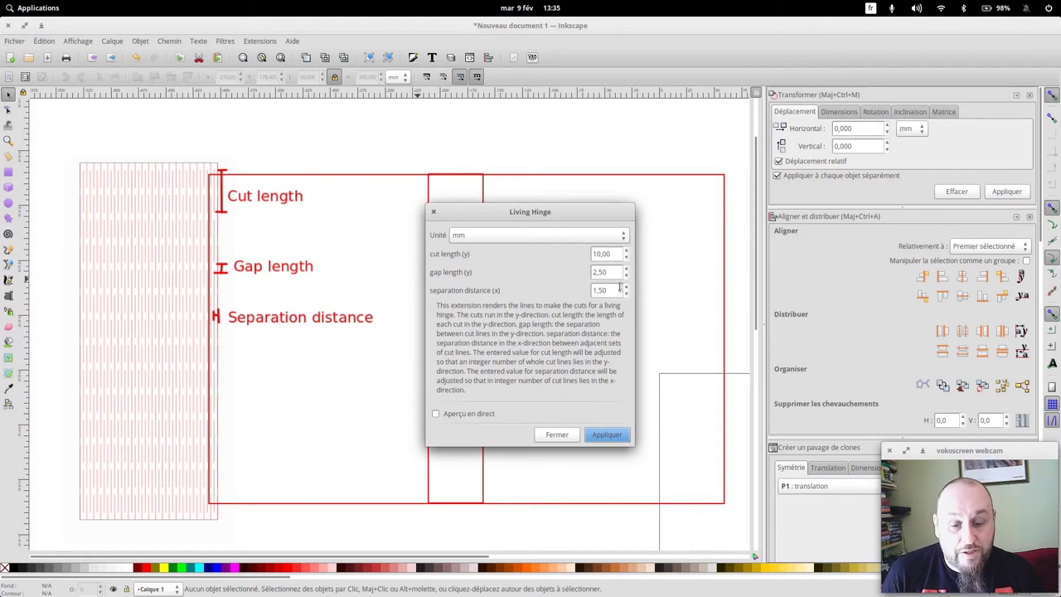
# Set the hinge separation distance to 1 mm and apply, triggering the 'No rectangle(s) selected' warning
pyautogui.doubleClick(614, 290)
pyautogui.write('1')
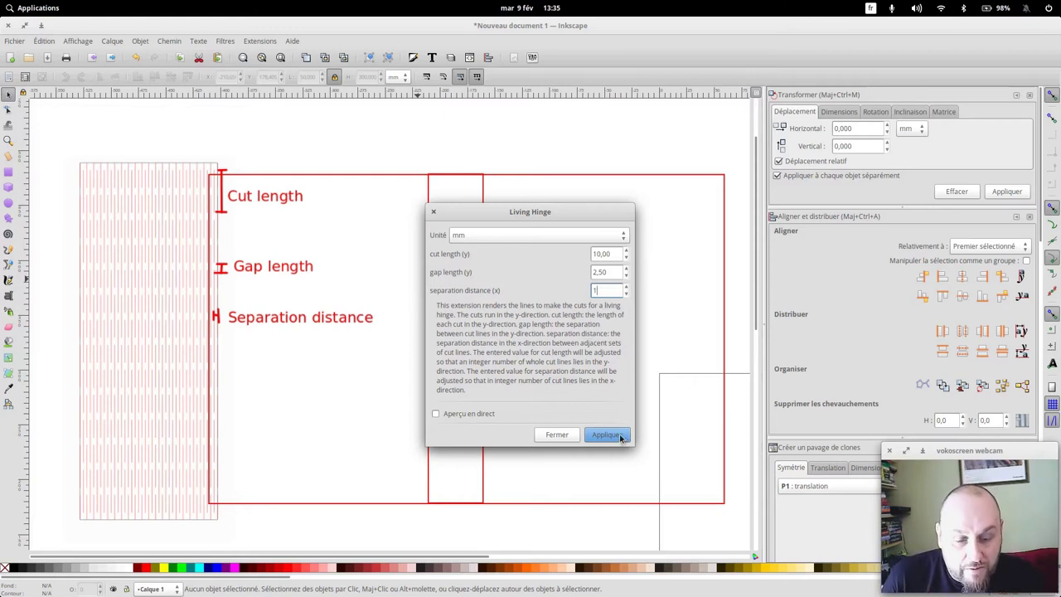
pyautogui.click(620, 437)
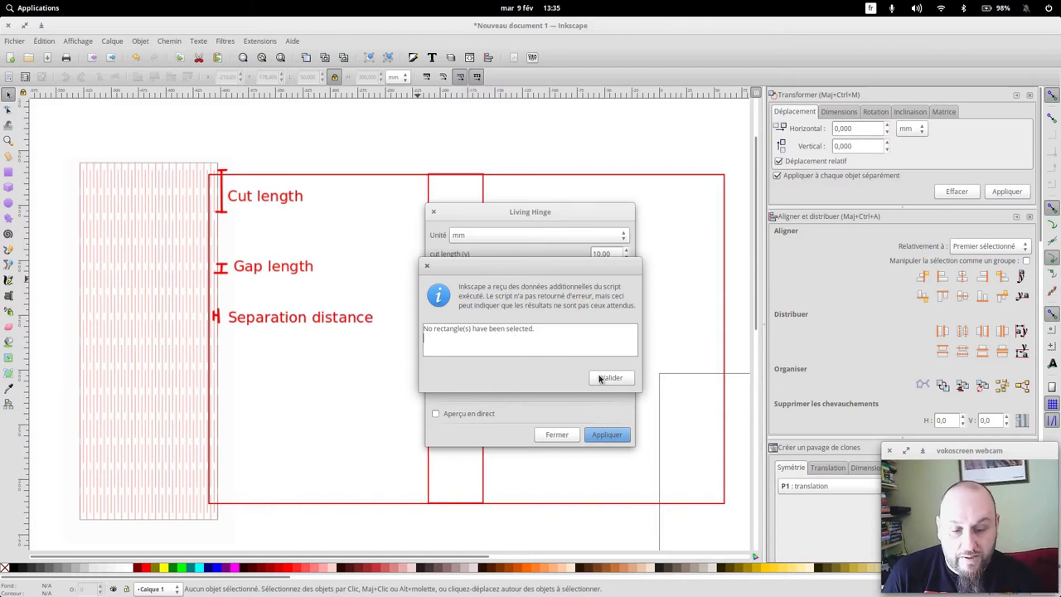
# Generate living-hinge cut lines inside the selected spine rectangle and close the Living Hinge dialog
pyautogui.click(608, 378)
pyautogui.click(483, 192)
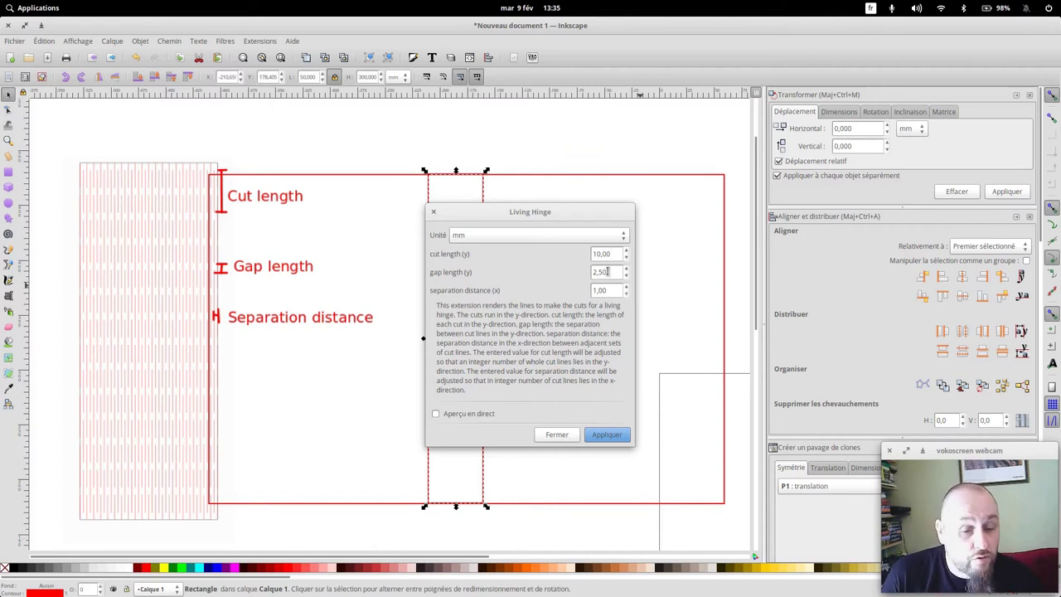
pyautogui.click(608, 436)
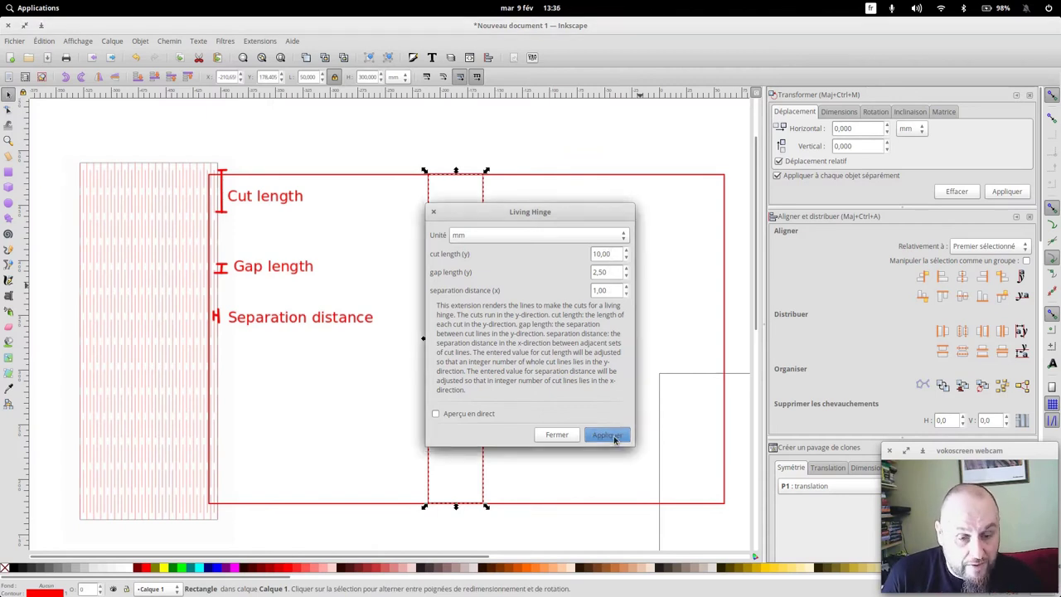
pyautogui.click(554, 436)
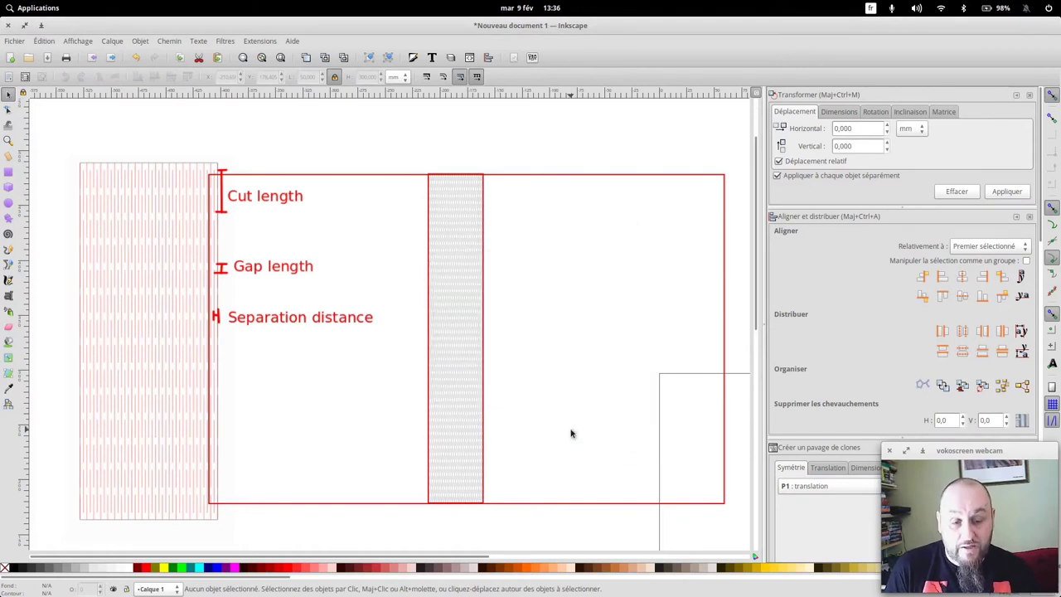
# Delete the reference hinge image and its labels, then zoom in on the hinge strip
pyautogui.scroll(1, 568, 424)
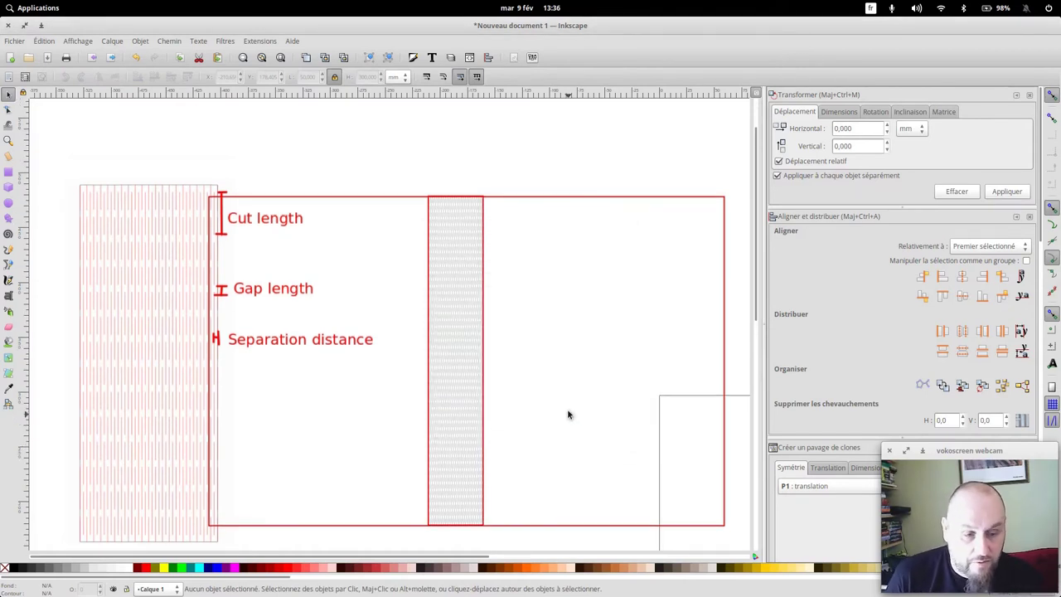
pyautogui.click(151, 286)
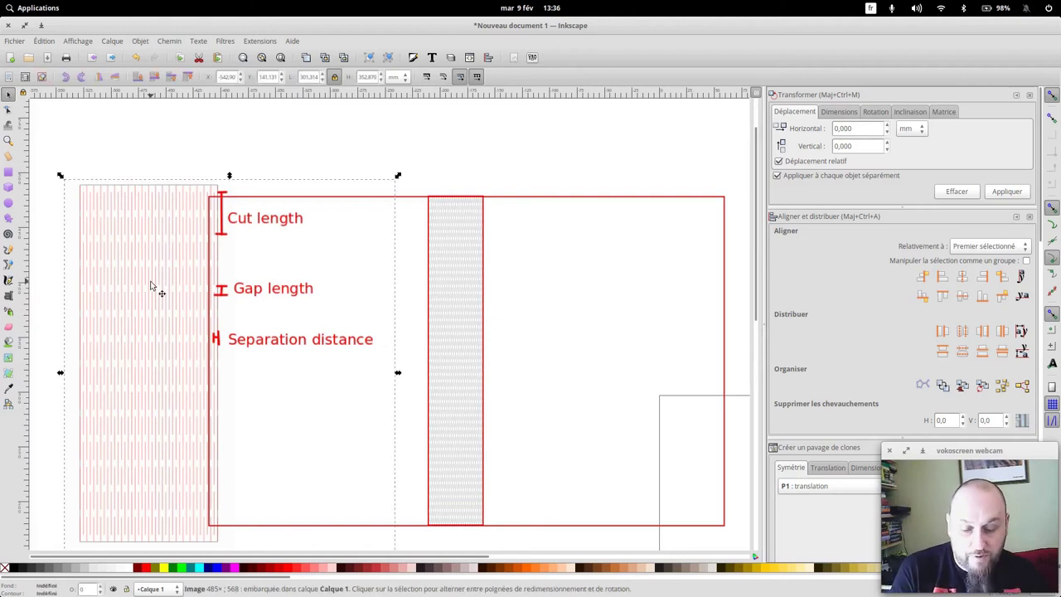
pyautogui.press('Delete')
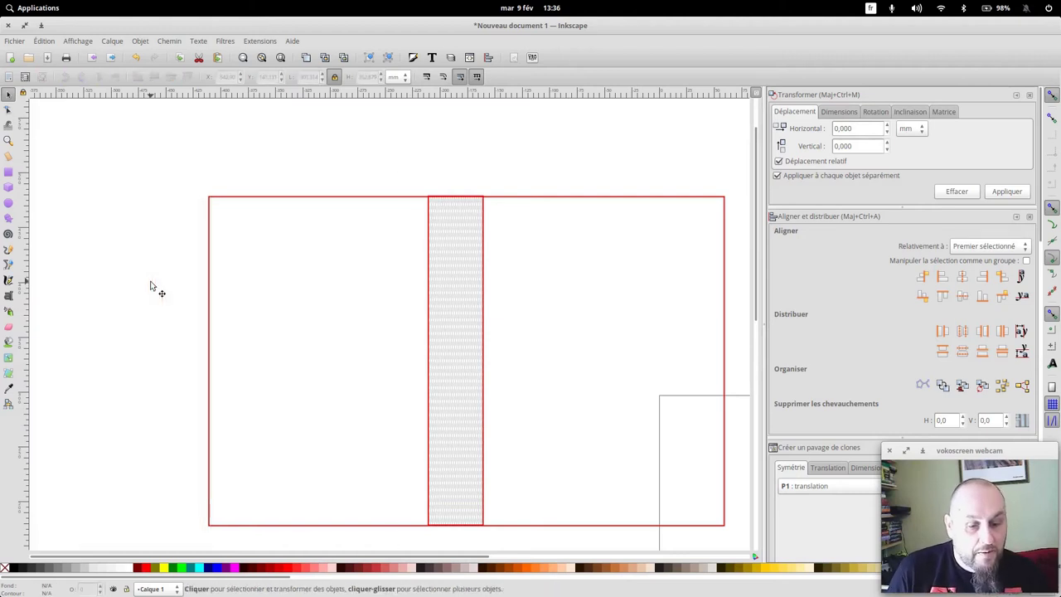
pyautogui.press('+')
pyautogui.press('+')
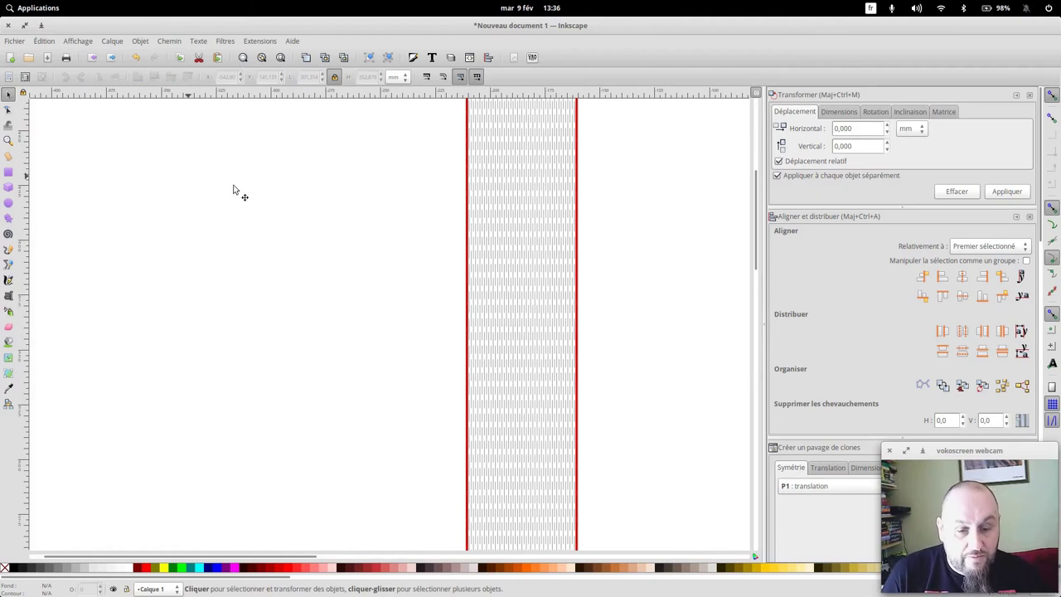
pyautogui.scroll(2, 471, 218)
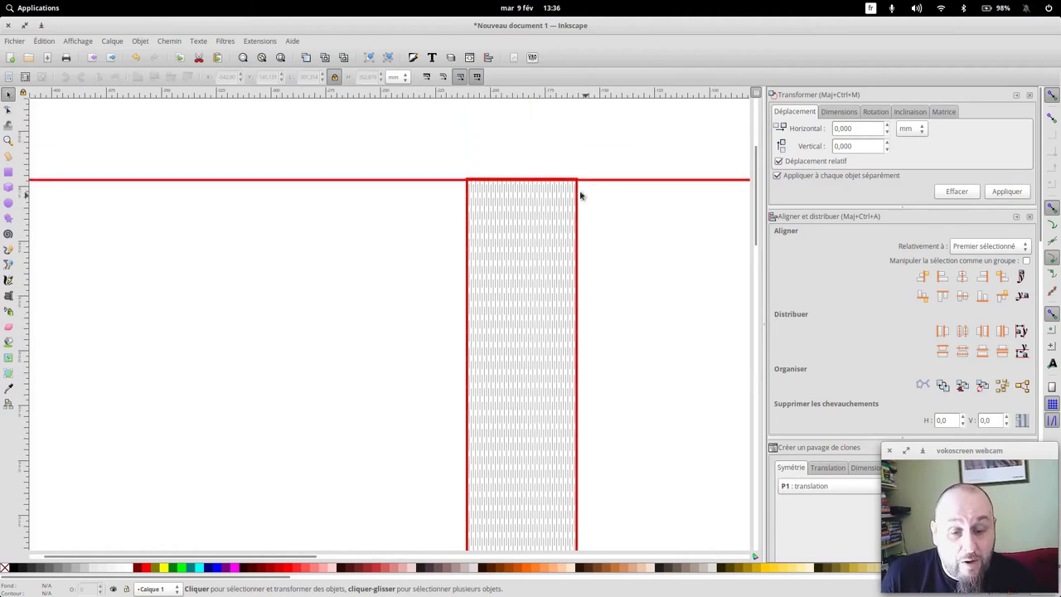
# Select the hinge cut pattern, delete and restore it, and attempt to ungroup it
pyautogui.click(579, 285)
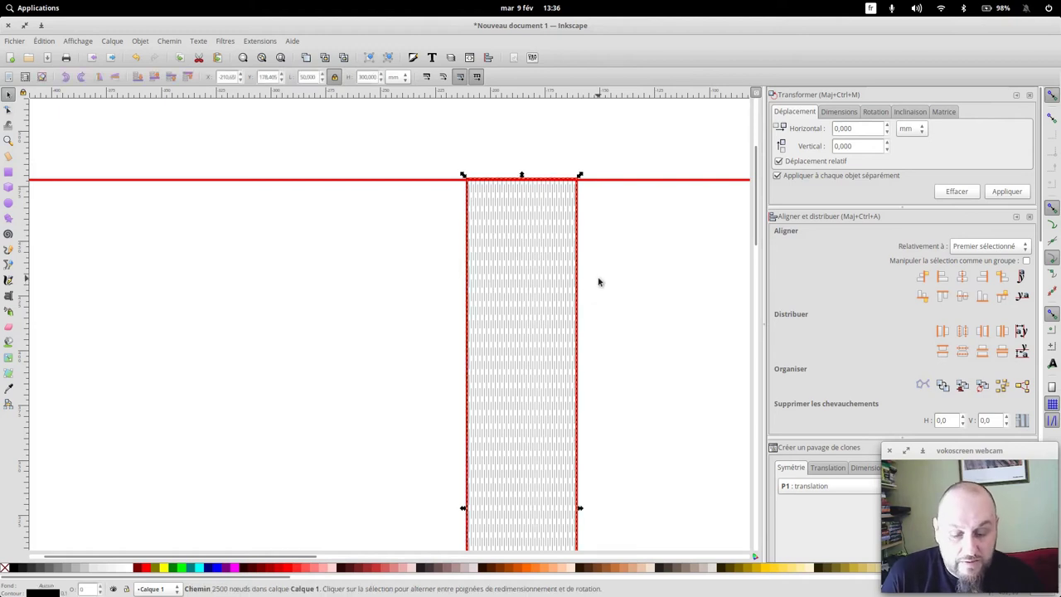
pyautogui.press('Delete')
pyautogui.hotkey('ctrl', 'z')
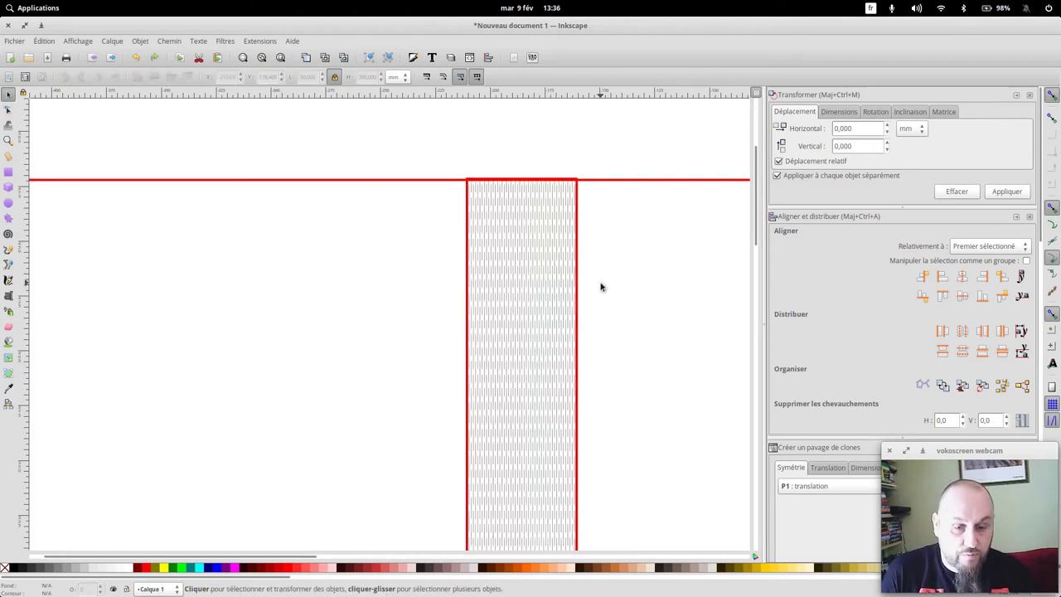
pyautogui.click(573, 272)
pyautogui.press('ctrl')
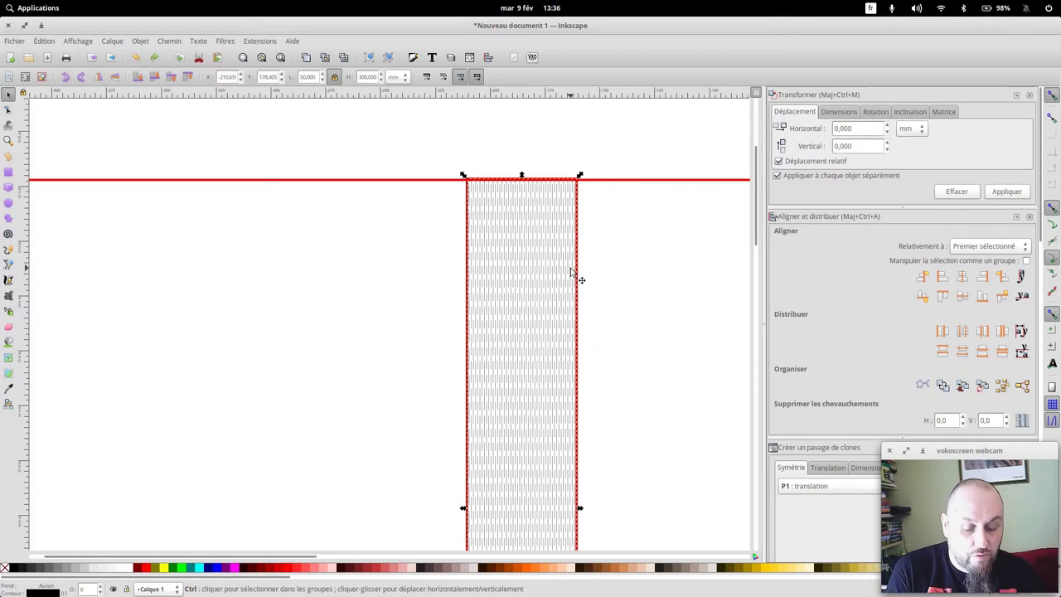
pyautogui.press('ctrl')
pyautogui.hotkey('ctrl', 'shift', 'g')
# Break the hinge path apart into 1250 separate cut paths
pyautogui.click(586, 275)
pyautogui.click(564, 277)
pyautogui.click(586, 276)
pyautogui.click(575, 284)
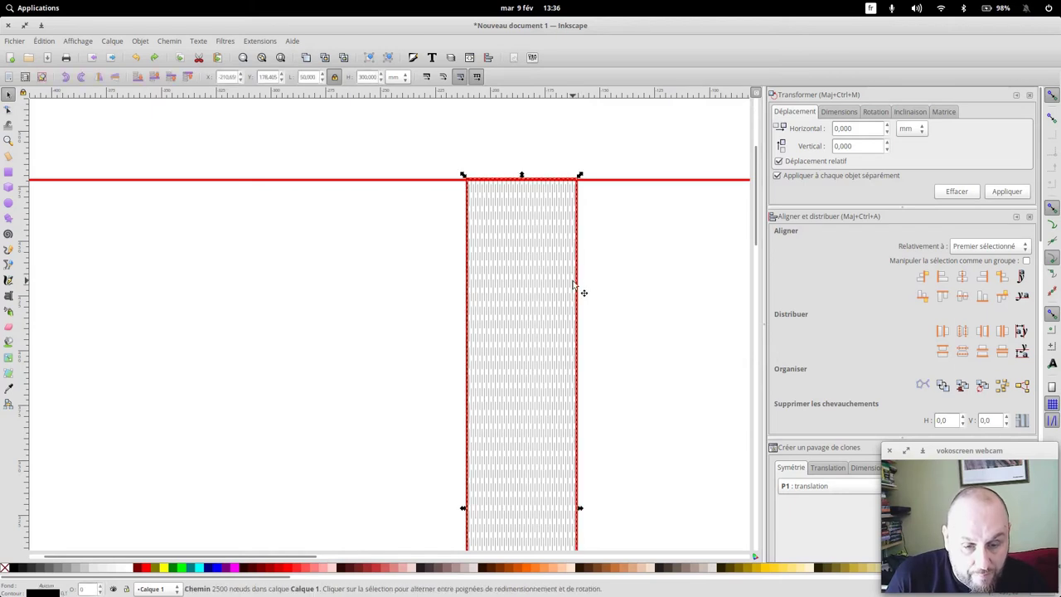
pyautogui.hotkey('ctrl', 'shift', 'g')
pyautogui.hotkey('ctrl', 'shift', 'k')
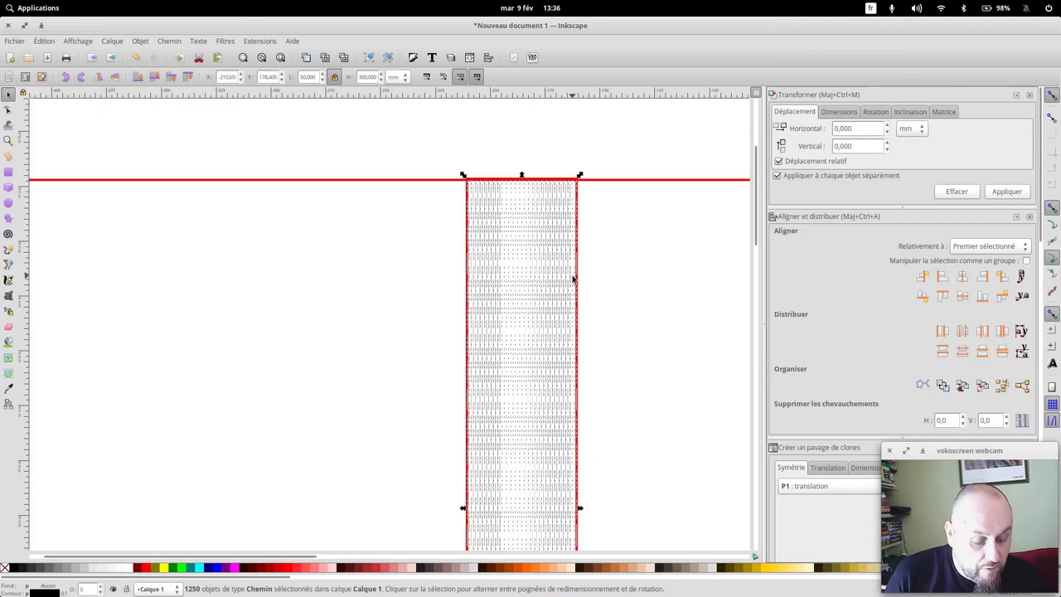
pyautogui.click(630, 293)
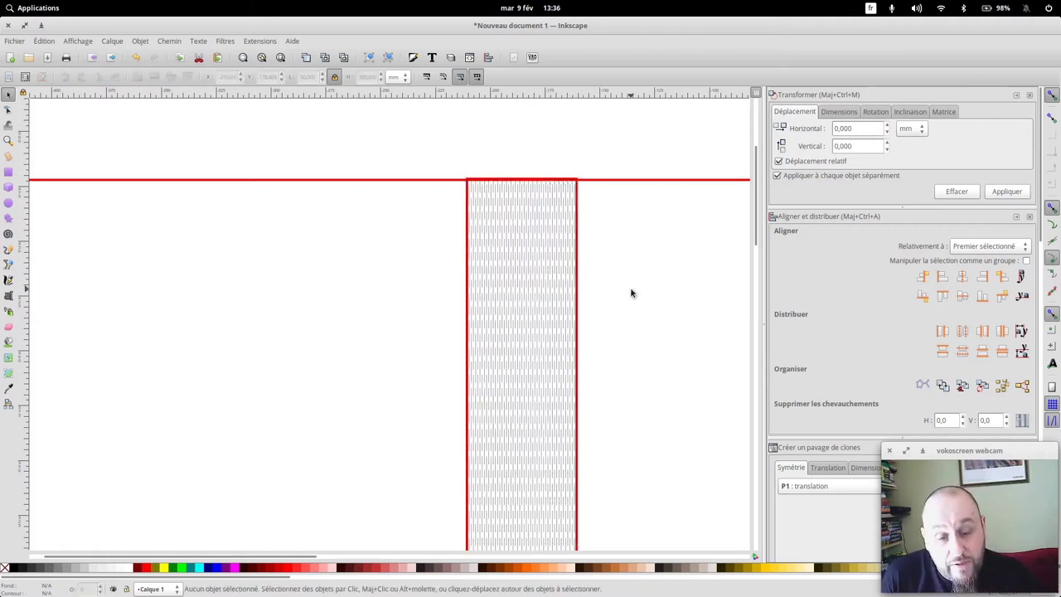
pyautogui.click(583, 301)
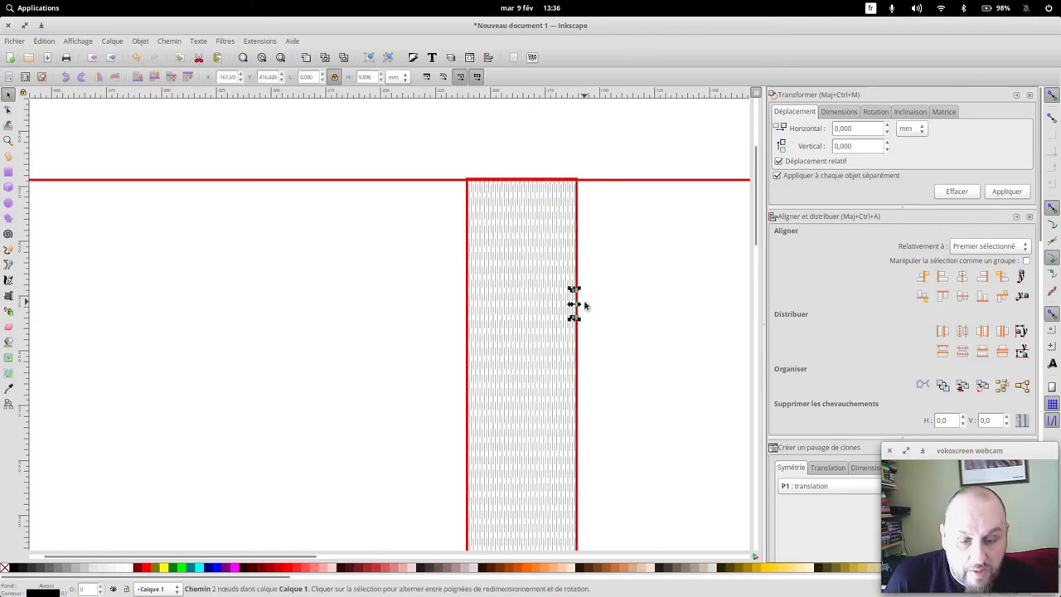
pyautogui.click(512, 222)
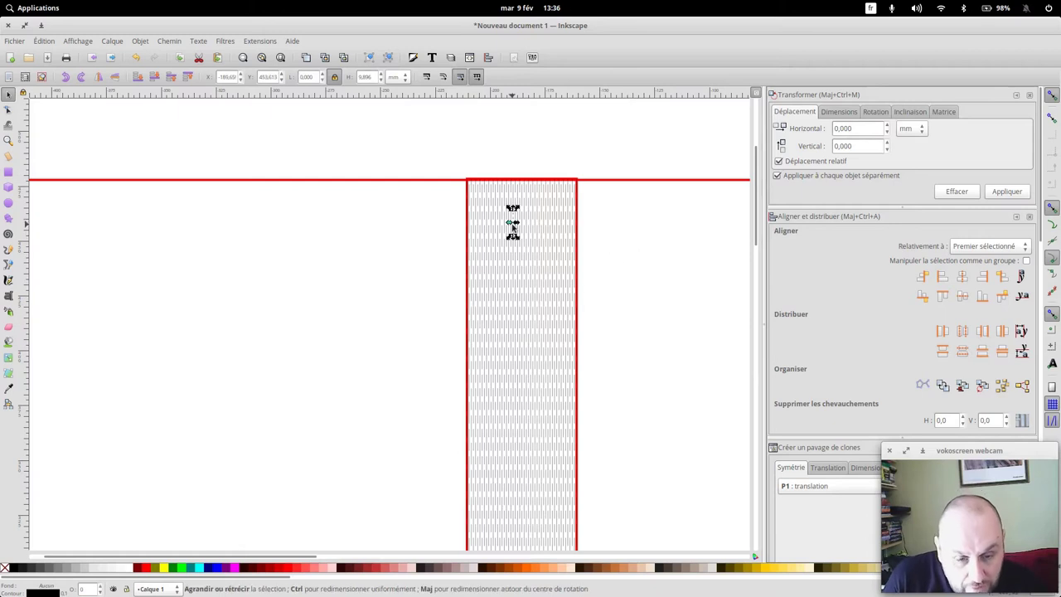
pyautogui.click(586, 189)
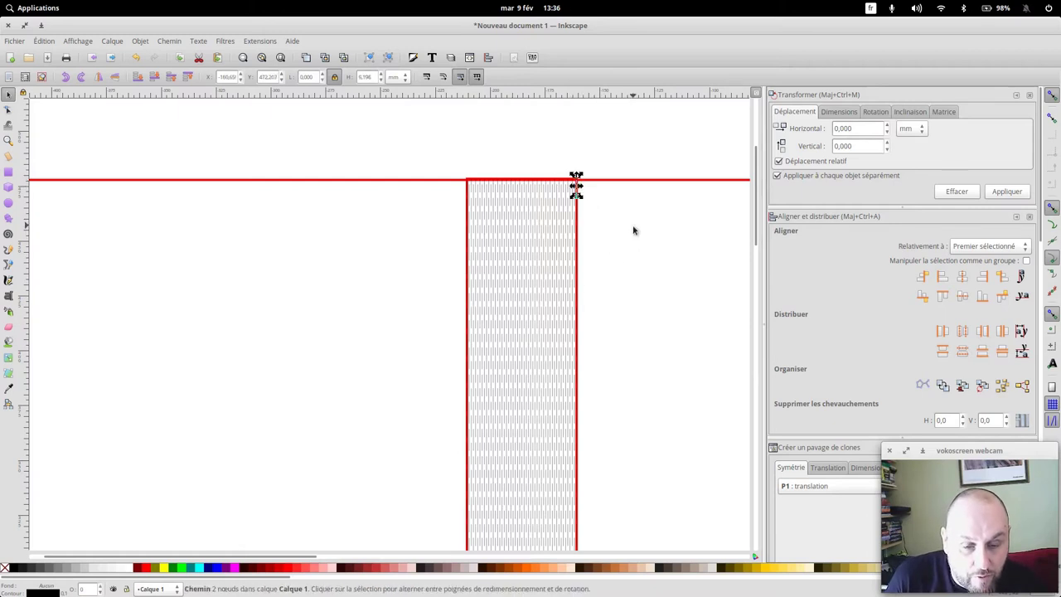
pyautogui.scroll(-1, 632, 230)
pyautogui.keyDown('ctrl'); pyautogui.scroll(3, 607, 256); pyautogui.keyUp('ctrl')
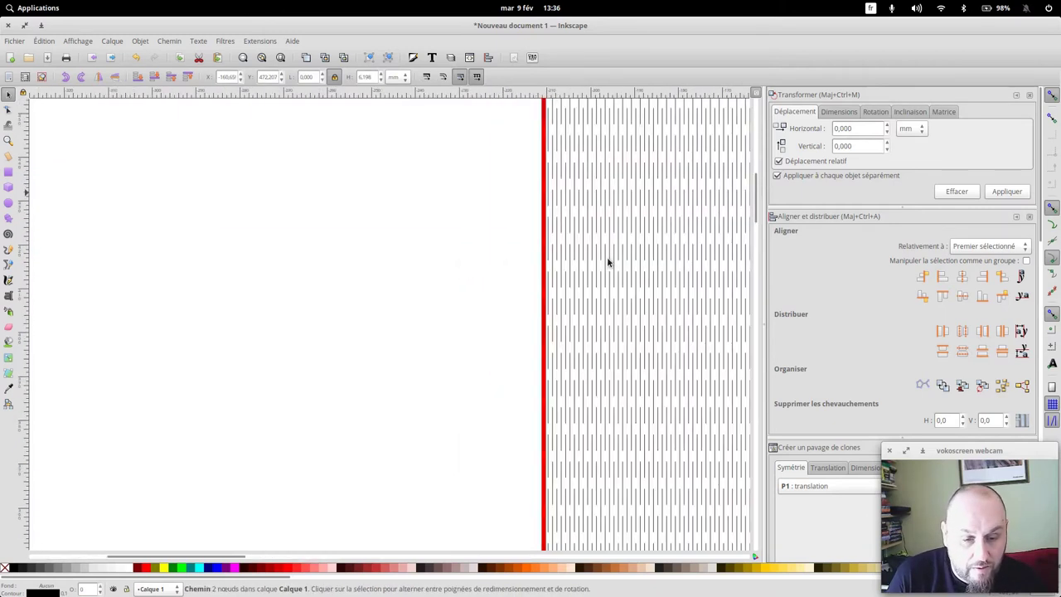
pyautogui.click(542, 245)
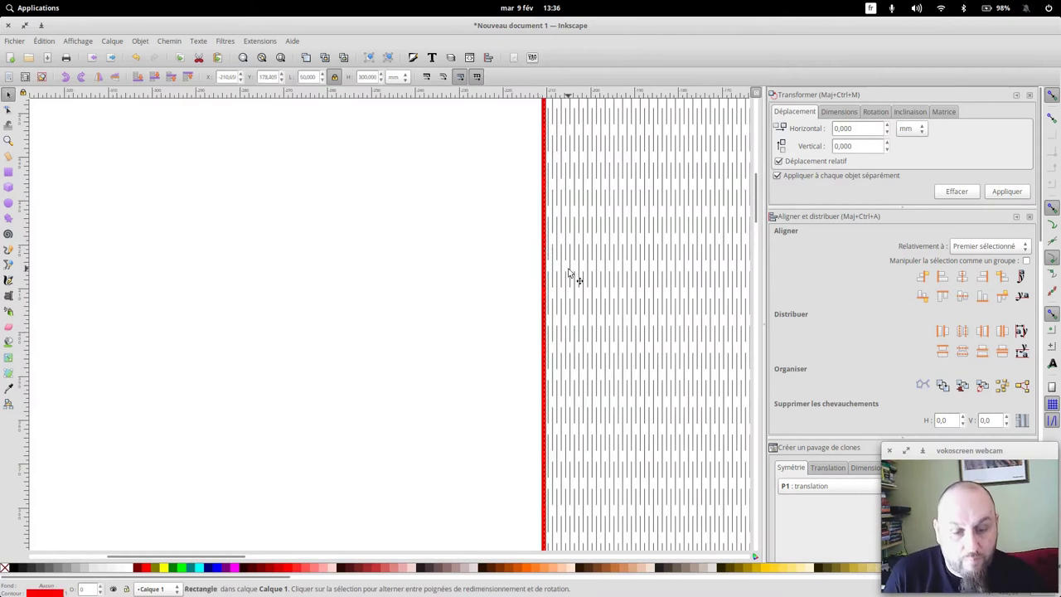
pyautogui.press('-')
pyautogui.press('-')
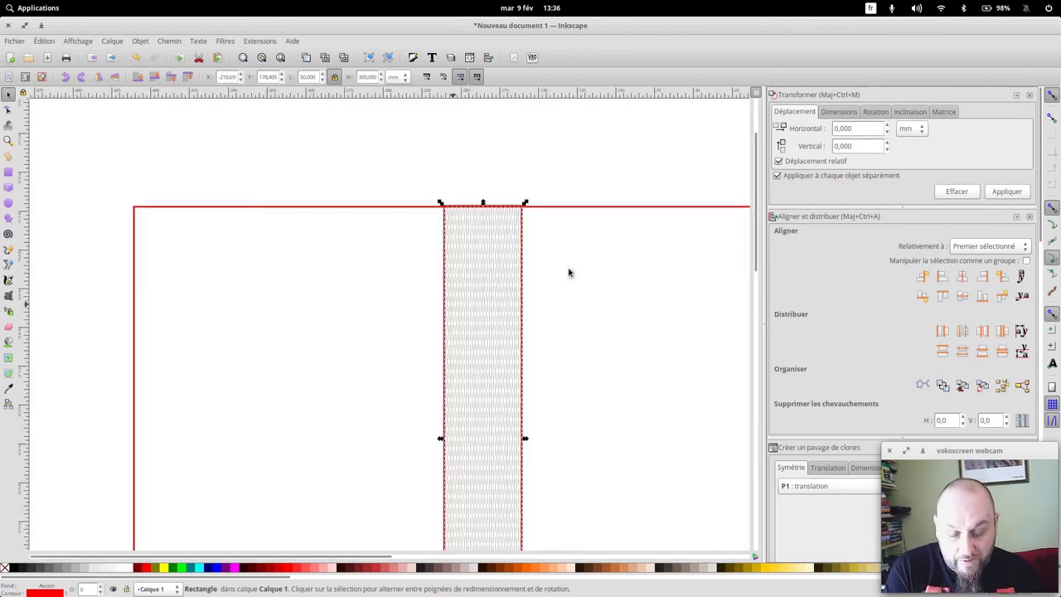
pyautogui.press('Escape')
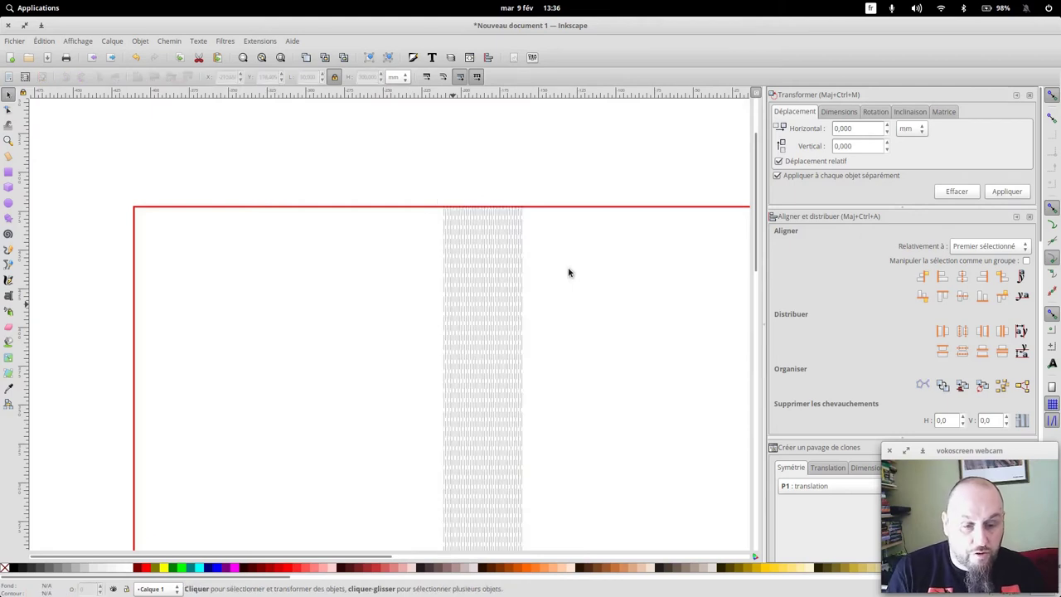
pyautogui.scroll(-8, 541, 251)
pyautogui.scroll(2, 548, 259)
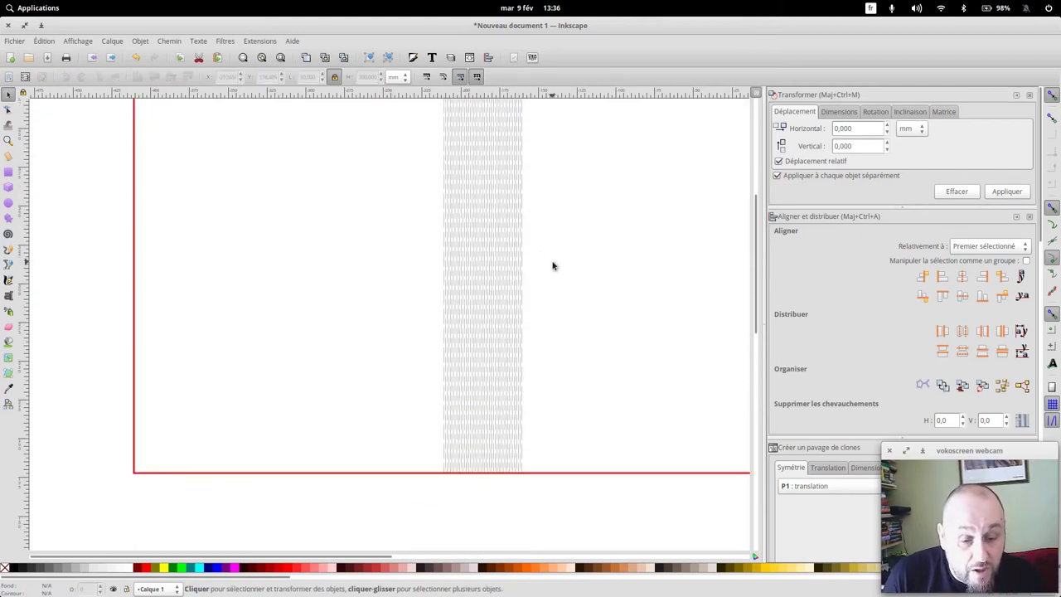
pyautogui.scroll(2, 551, 262)
pyautogui.press('+')
pyautogui.press('+')
pyautogui.press('+')
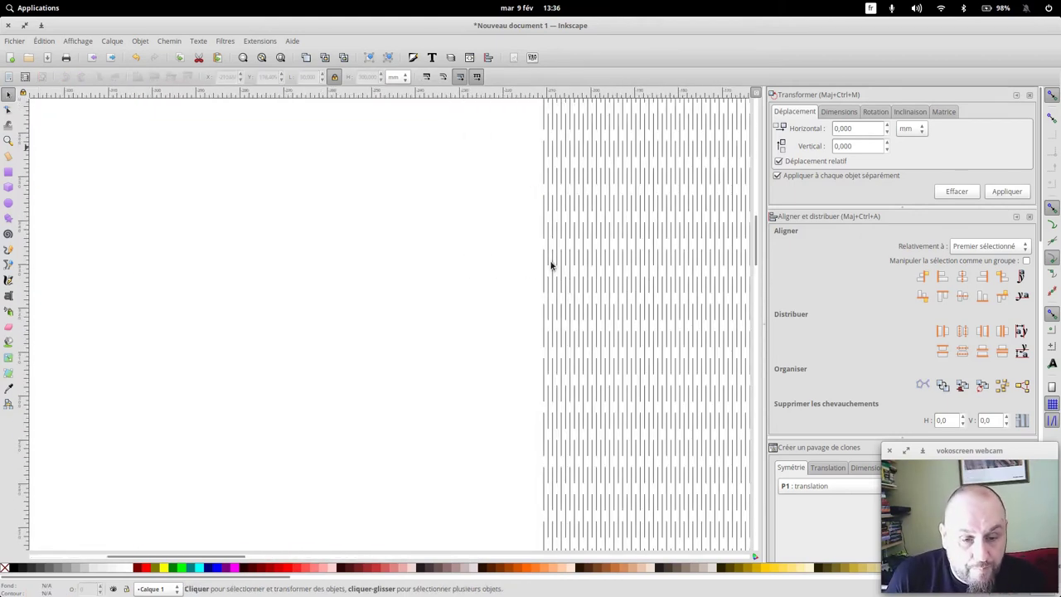
pyautogui.scroll(10, 619, 239)
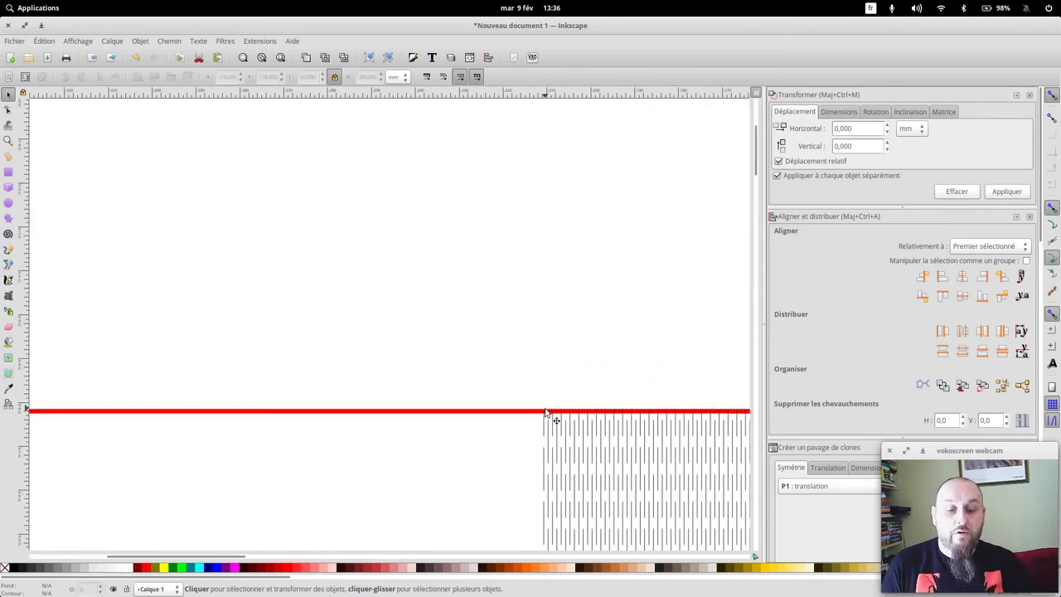
pyautogui.scroll(-4, 554, 415)
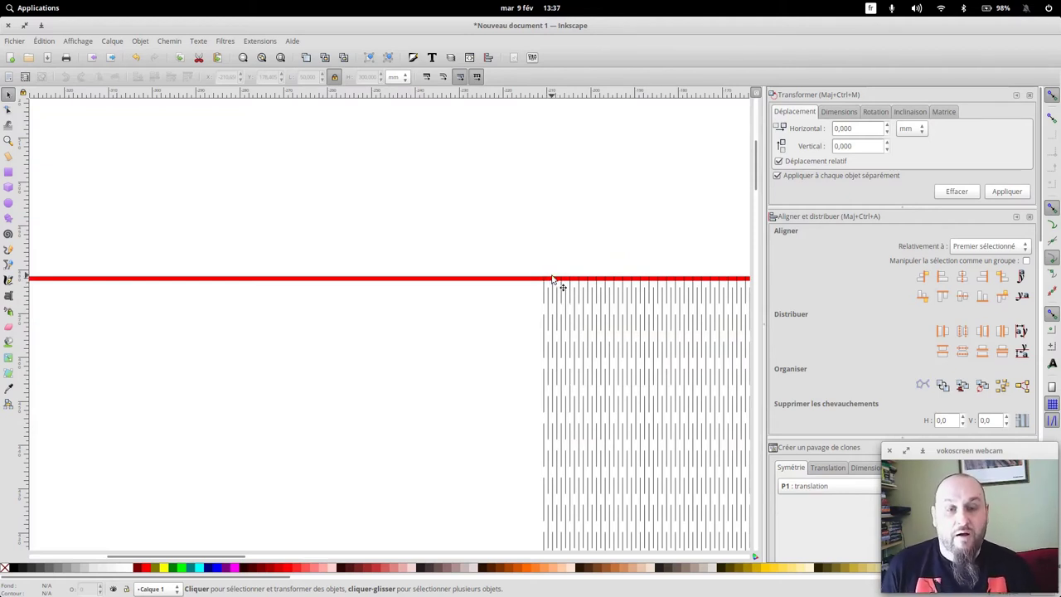
pyautogui.scroll(-1, 556, 281)
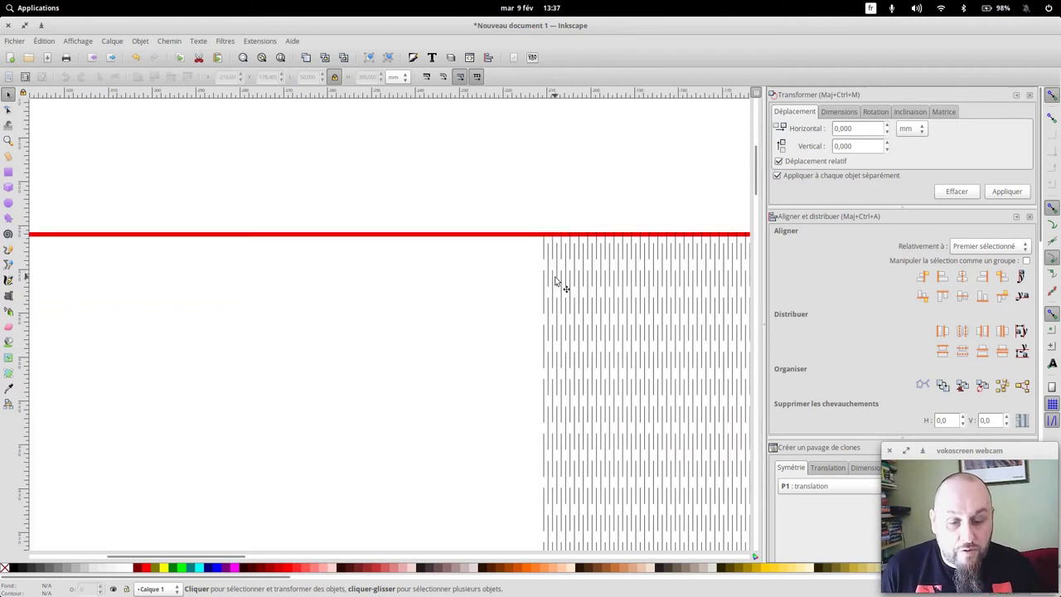
pyautogui.scroll(-2, 555, 281)
pyautogui.scroll(-3, 556, 121)
pyautogui.scroll(-2, 564, 154)
pyautogui.scroll(-2, 592, 339)
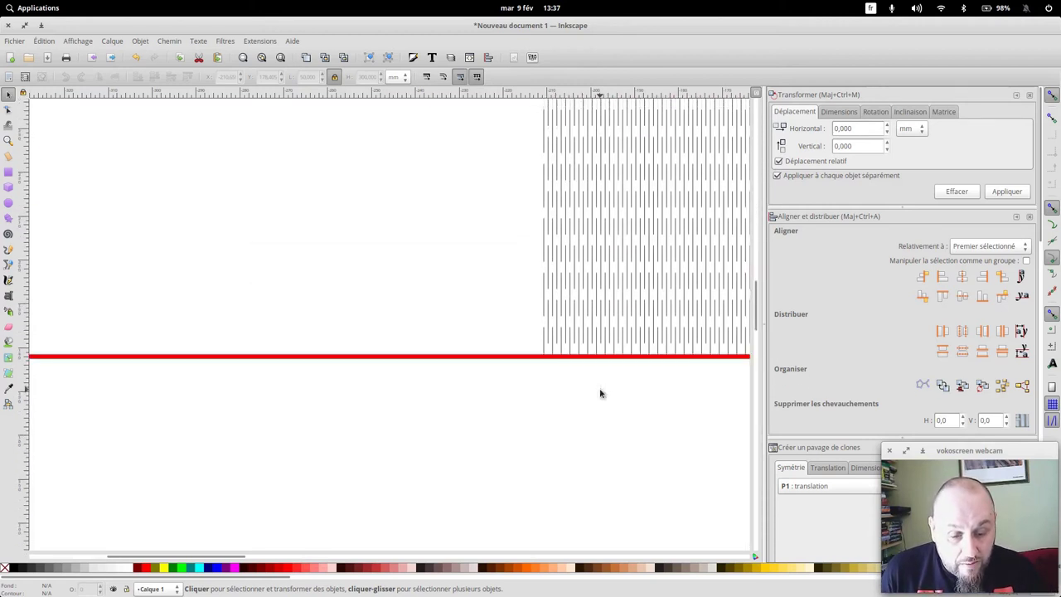
pyautogui.scroll(-3, 597, 373)
pyautogui.scroll(1, 585, 233)
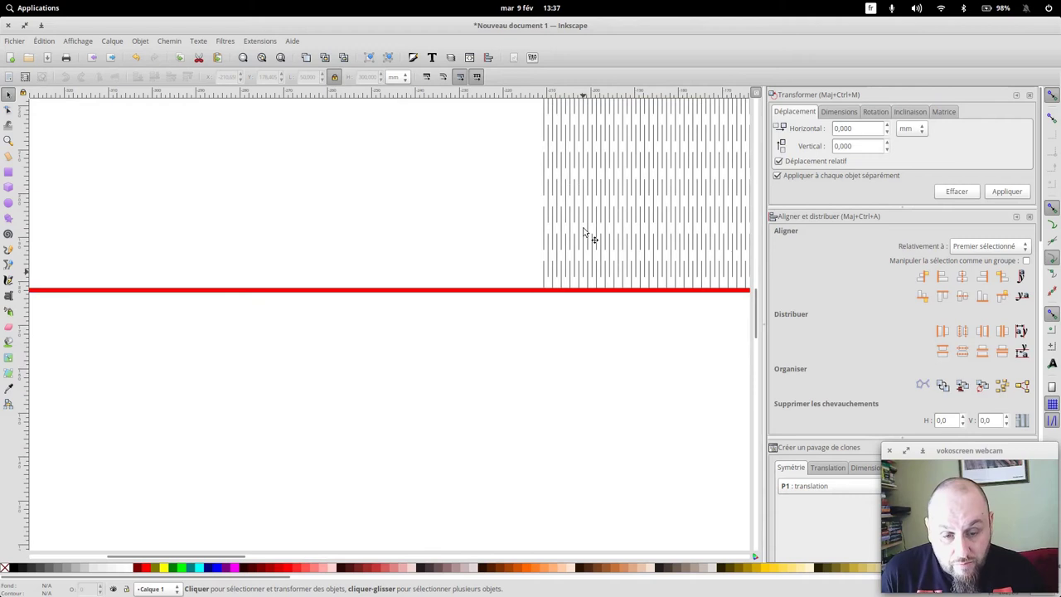
pyautogui.click(584, 233)
pyautogui.scroll(6, 639, 249)
pyautogui.scroll(-3, 637, 246)
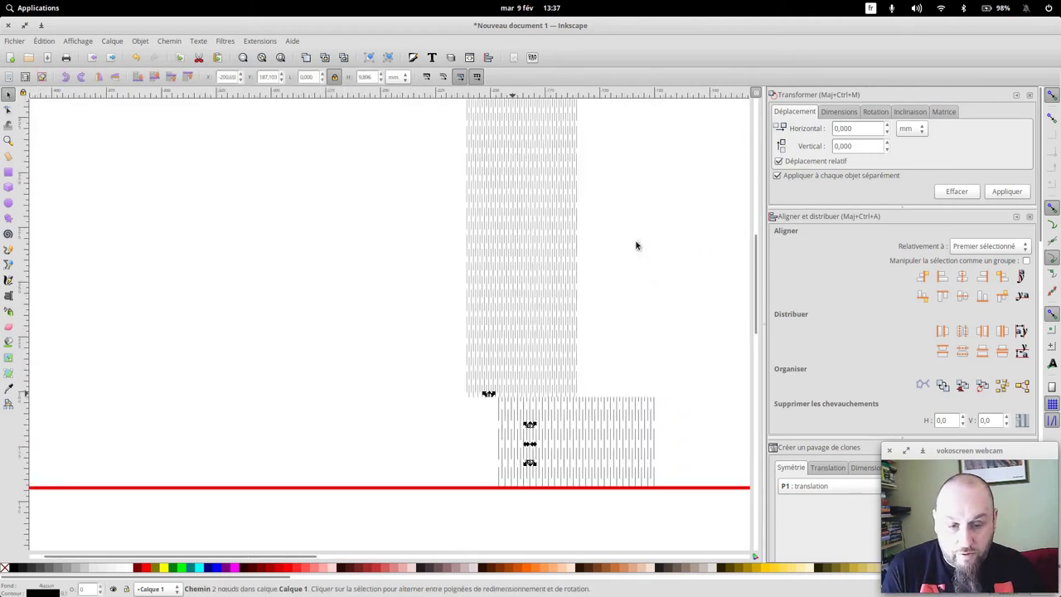
pyautogui.scroll(-2, 637, 245)
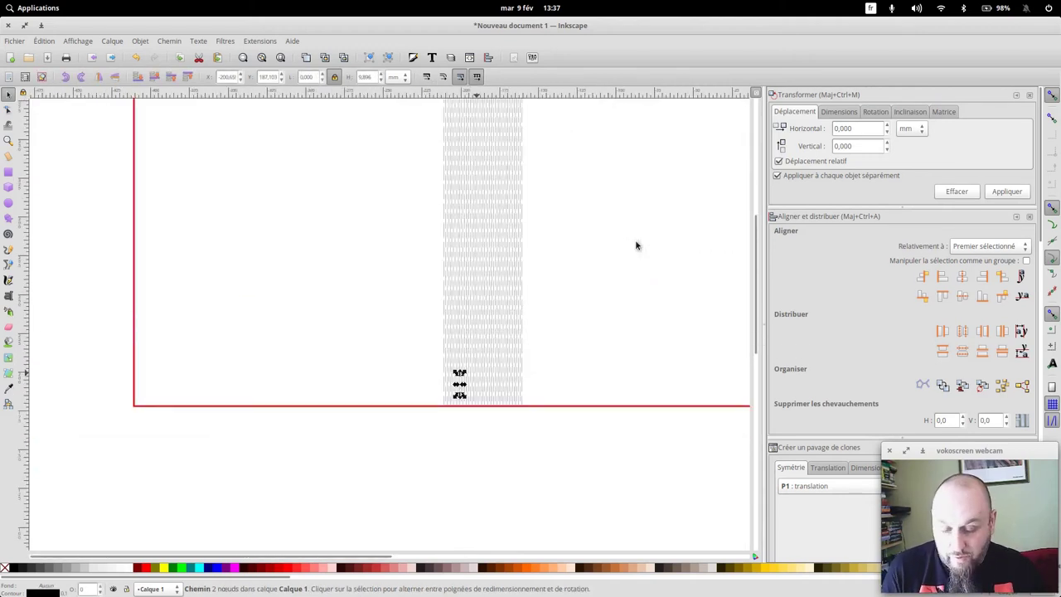
pyautogui.press('-')
pyautogui.press('-')
pyautogui.press('-')
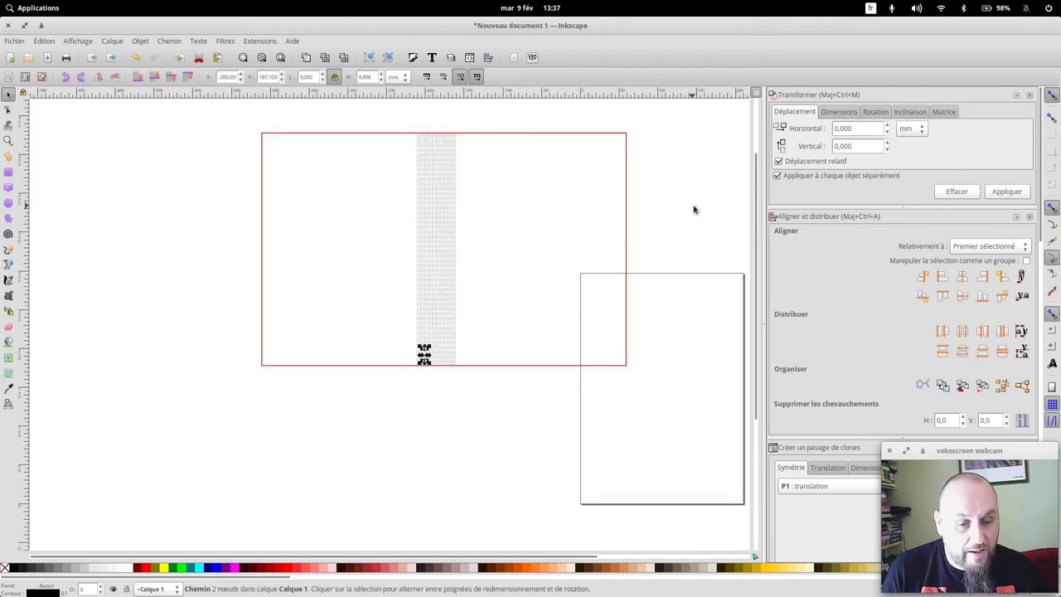
# Combine all the hinge column lines into one 2500-node path
pyautogui.scroll(3, 580, 232)
pyautogui.click(442, 210)
pyautogui.moveTo(405, 195); pyautogui.dragTo(478, 480)
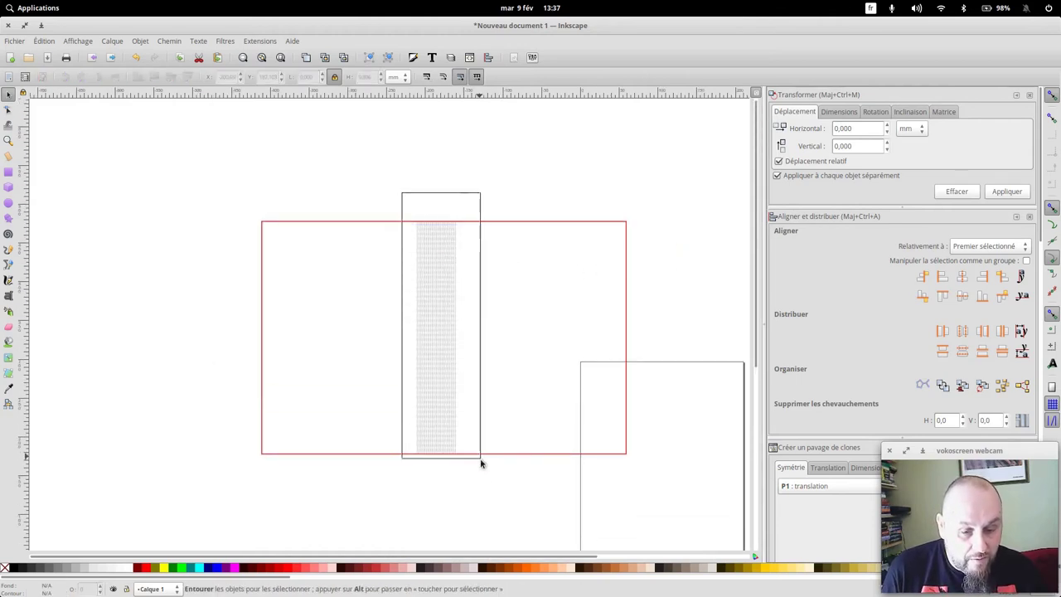
pyautogui.hotkey('ctrl', 'k')
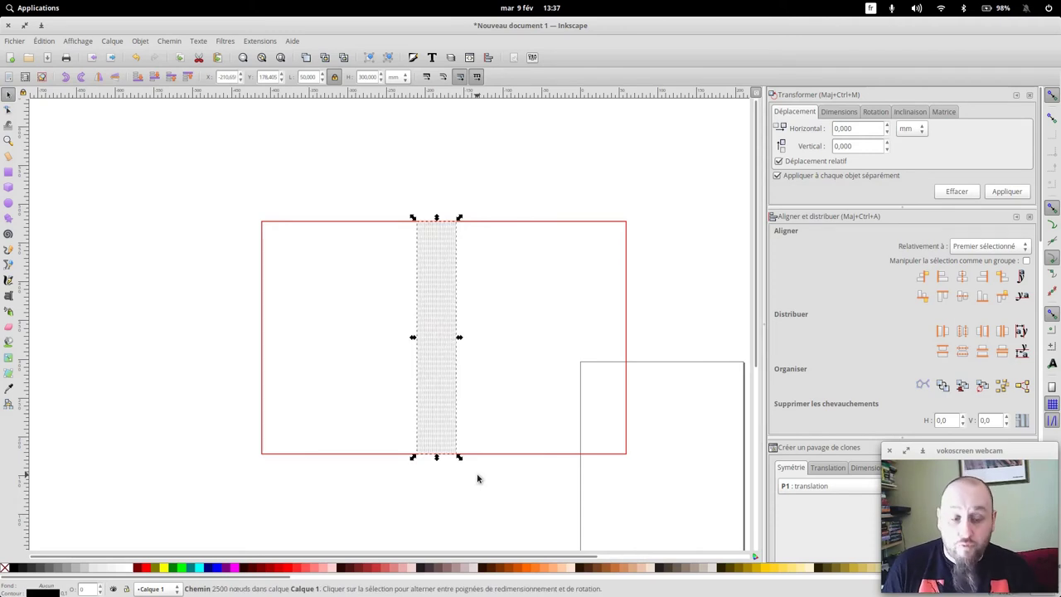
# Centre the hinge path on the red cover rectangle's vertical axis
pyautogui.click(531, 222)
pyautogui.keyDown('shift'); pyautogui.click(453, 268); pyautogui.keyUp('shift')
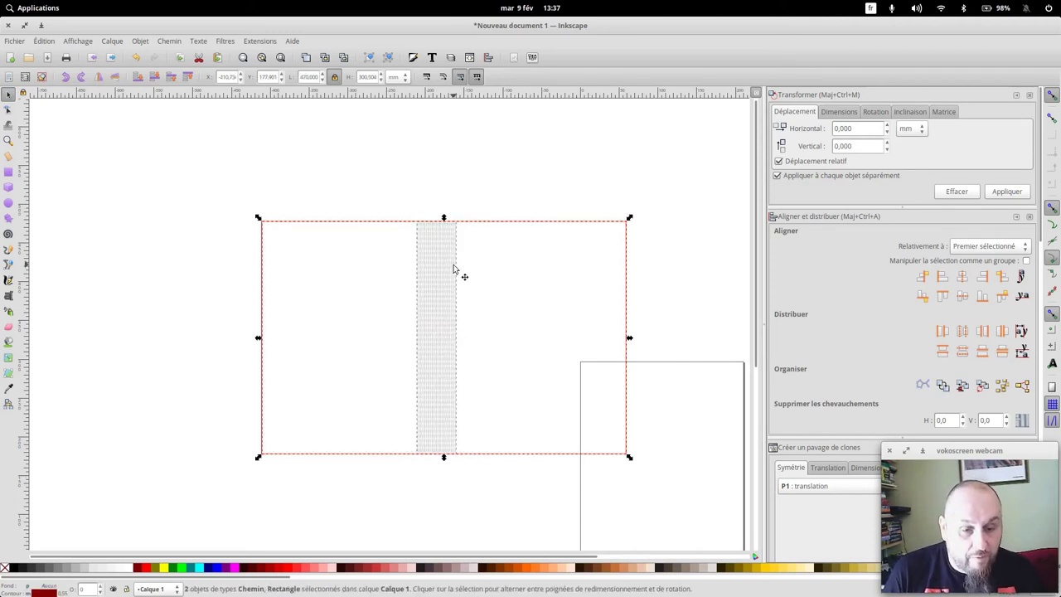
pyautogui.click(542, 227)
pyautogui.click(543, 222)
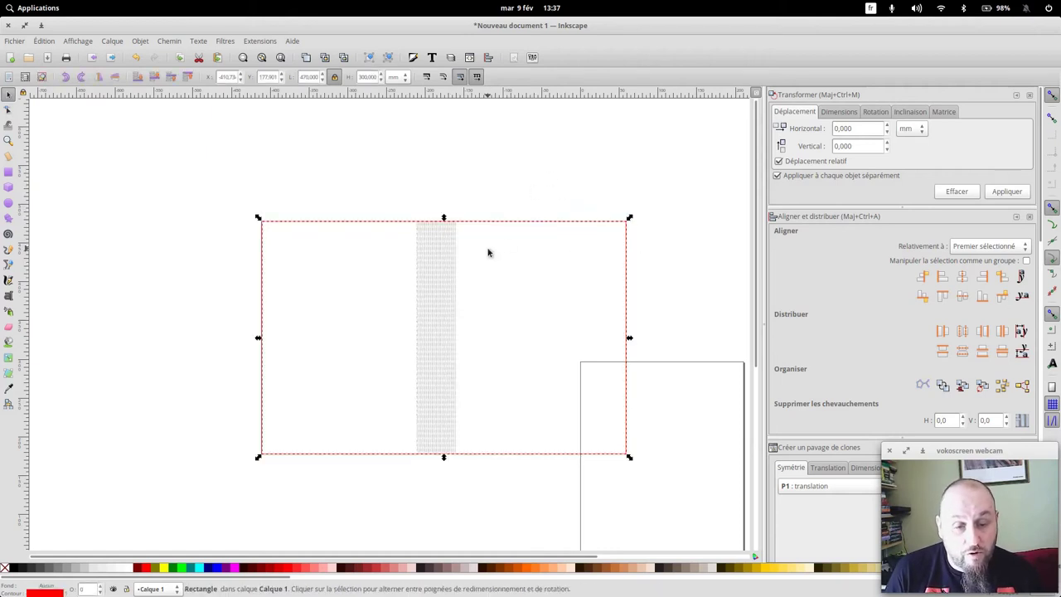
pyautogui.keyDown('shift'); pyautogui.click(454, 275); pyautogui.keyUp('shift')
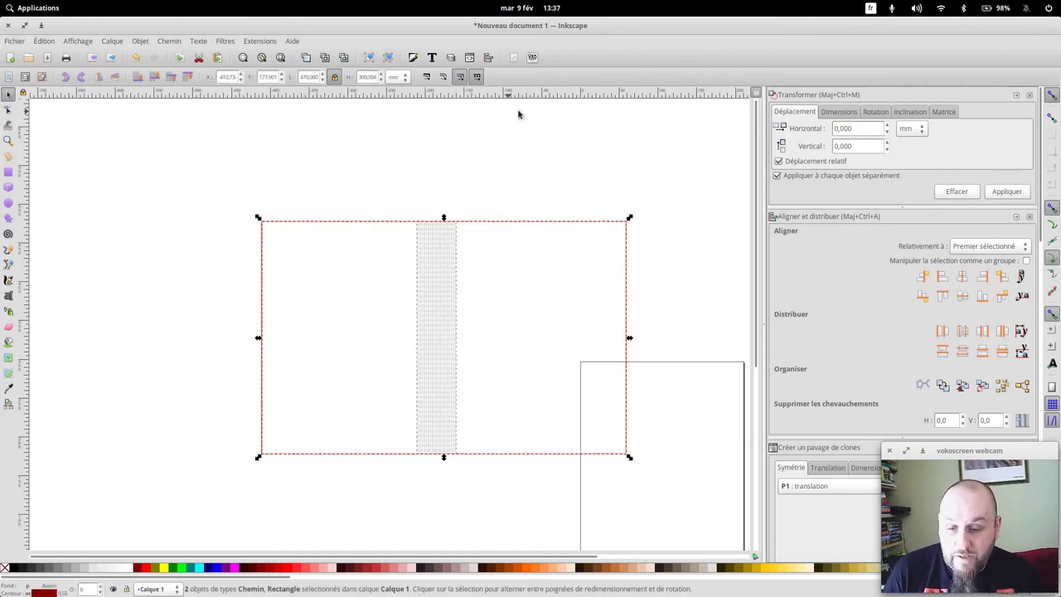
pyautogui.click(963, 278)
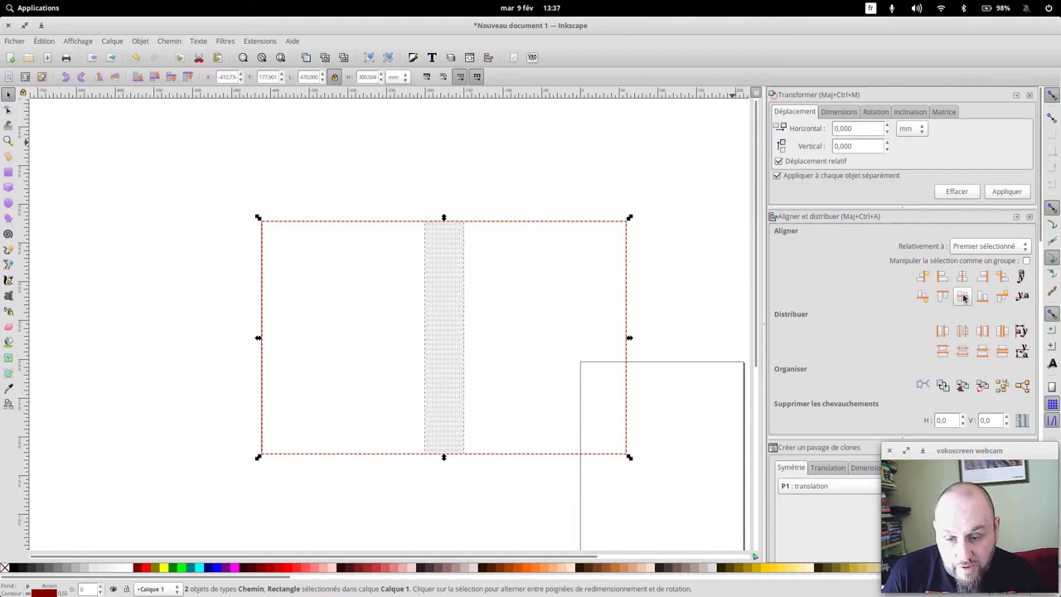
pyautogui.click(568, 352)
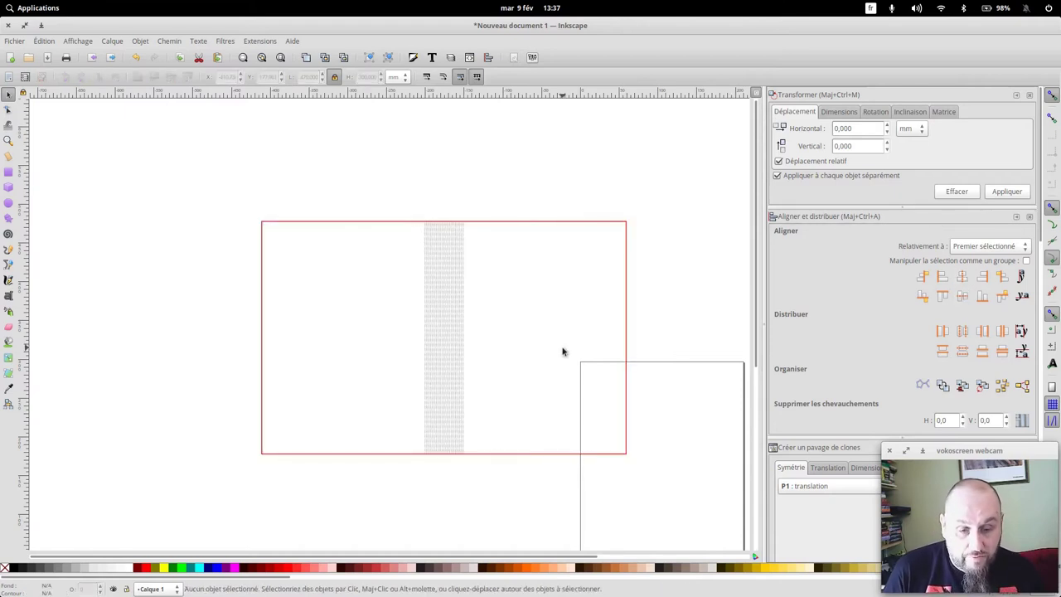
# Inspect the hinge ends up close, then move the cover and hinge up and left
pyautogui.press('+')
pyautogui.press('+')
pyautogui.press('+')
pyautogui.scroll(-5, 562, 348)
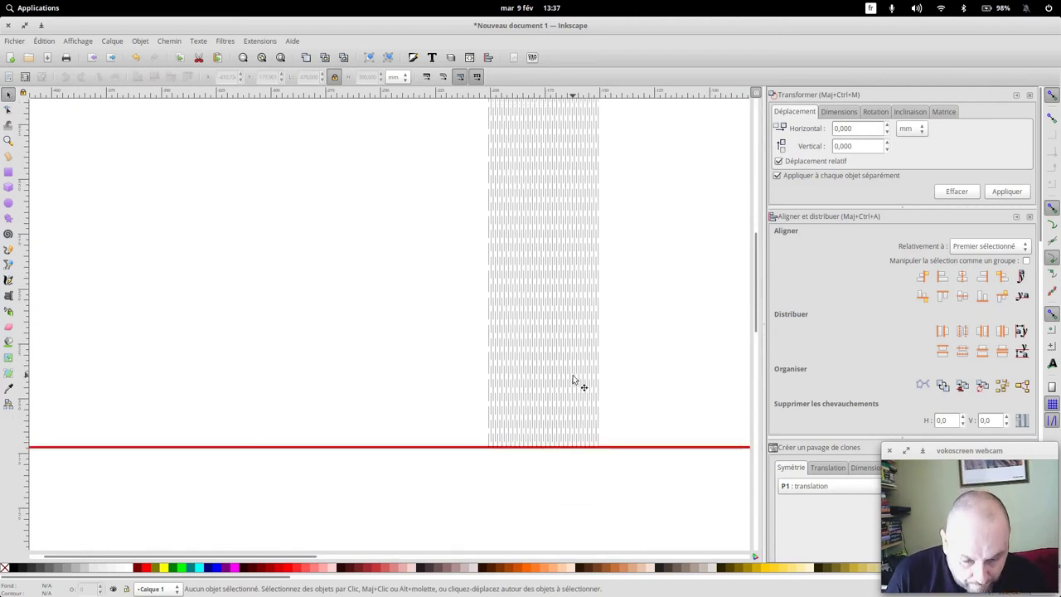
pyautogui.scroll(-3, 572, 379)
pyautogui.press('+')
pyautogui.press('+')
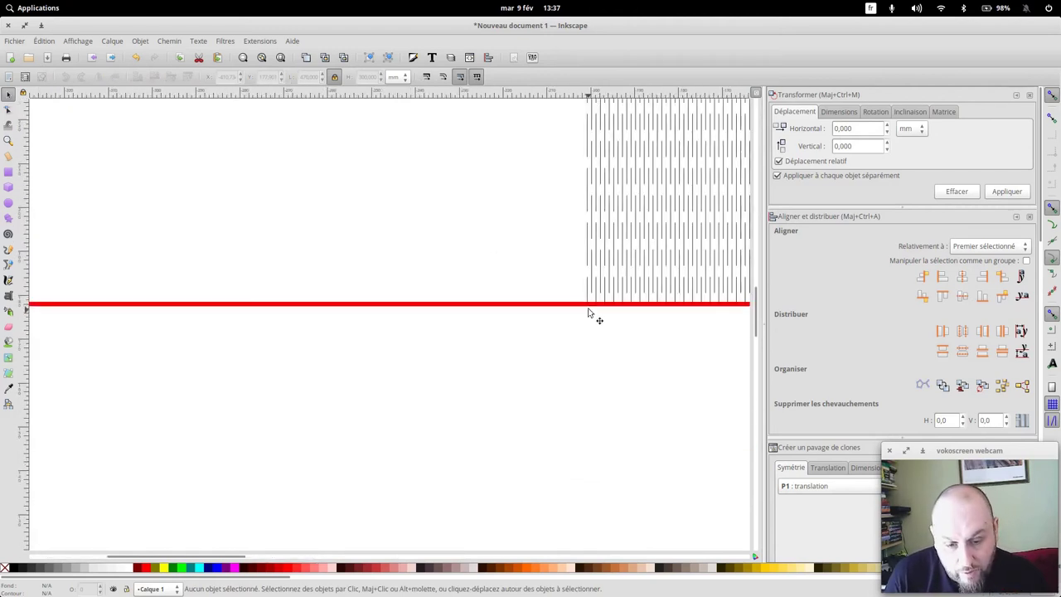
pyautogui.scroll(5, 634, 308)
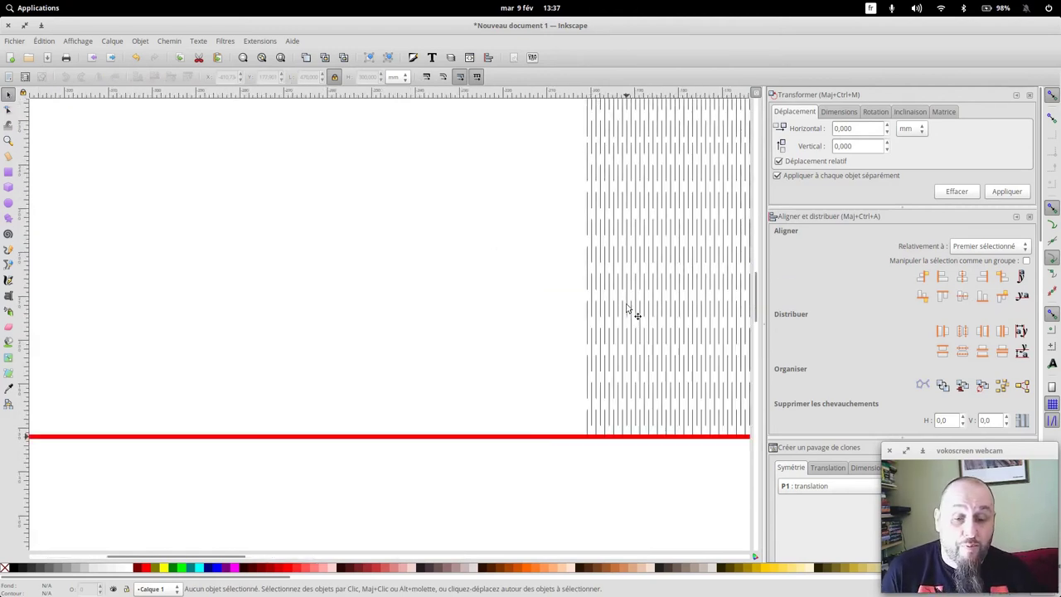
pyautogui.scroll(5, 651, 290)
pyautogui.scroll(3, 656, 275)
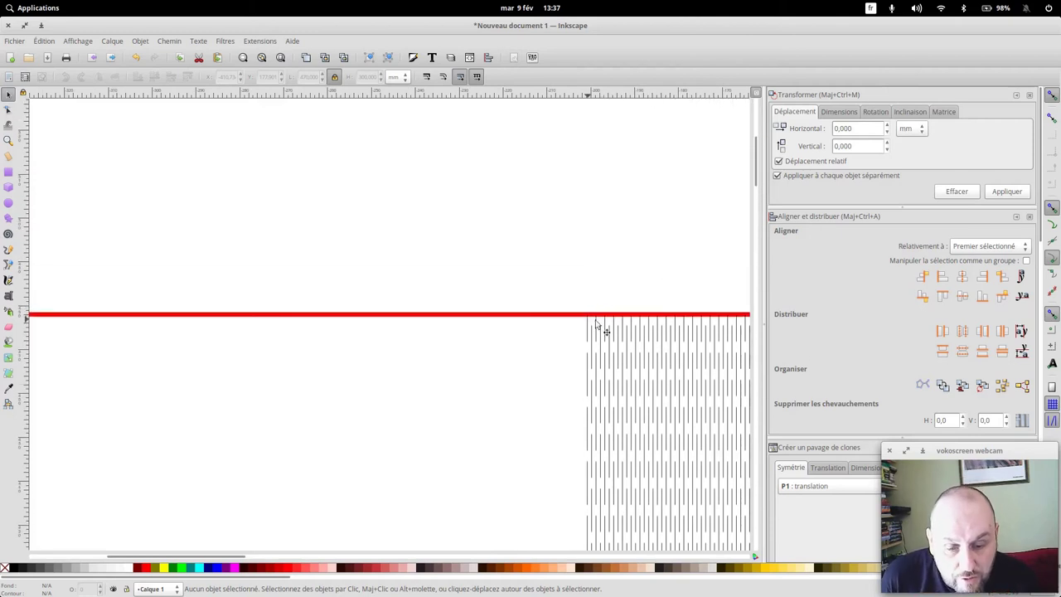
pyautogui.press('-')
pyautogui.press('-')
pyautogui.press('-')
pyautogui.press('-')
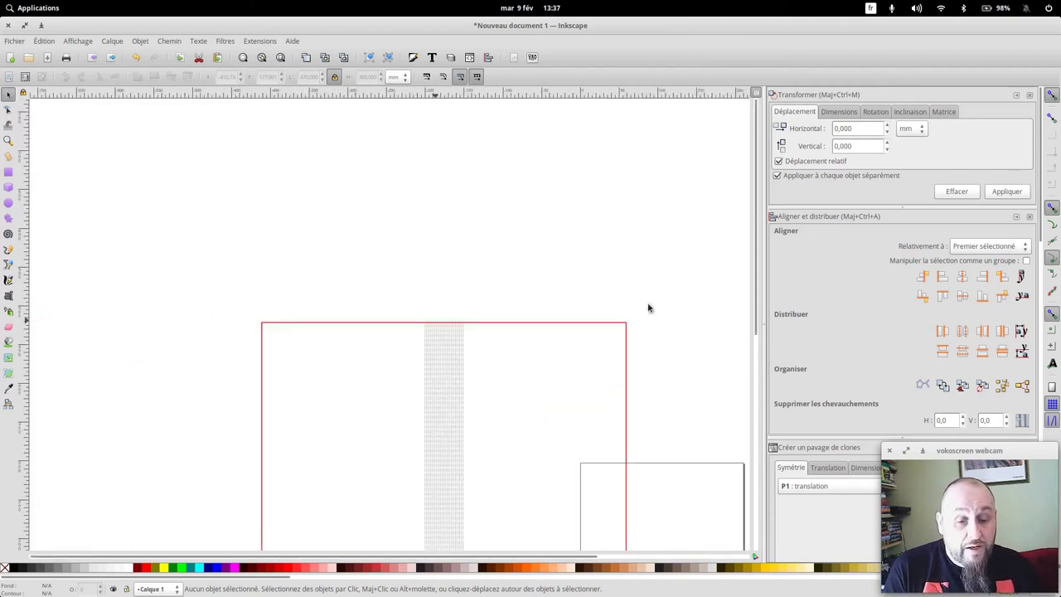
pyautogui.press('-')
pyautogui.press('-')
pyautogui.moveTo(263, 284); pyautogui.dragTo(569, 507)
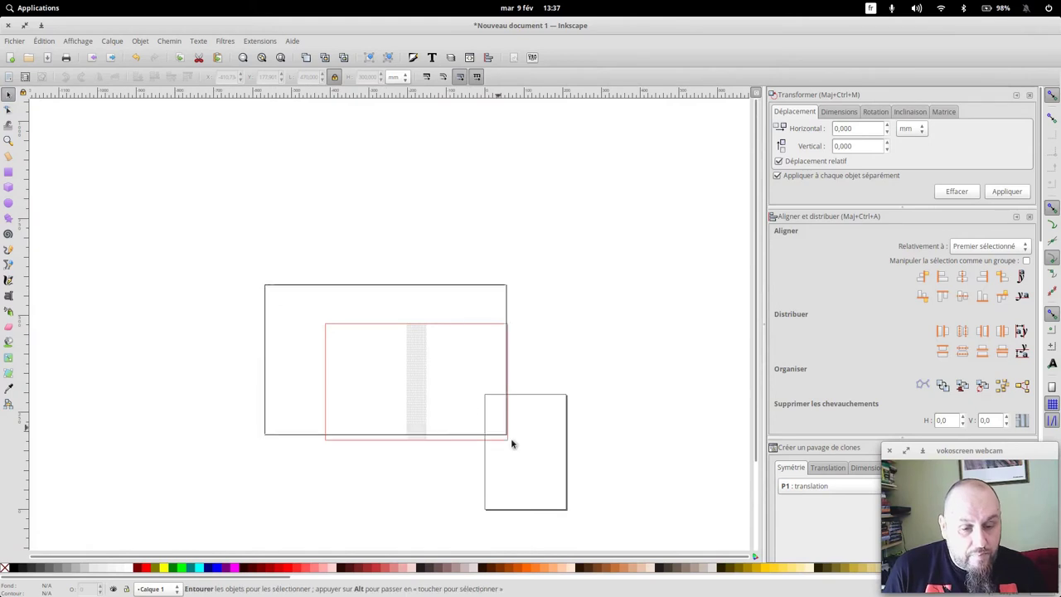
pyautogui.moveTo(422, 399); pyautogui.dragTo(294, 261)
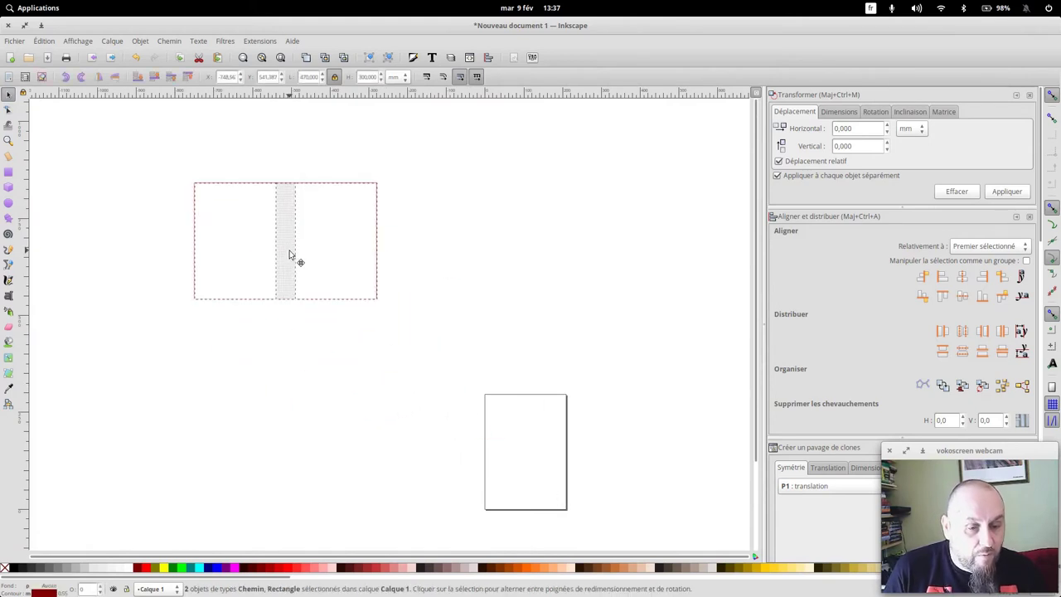
pyautogui.click(470, 264)
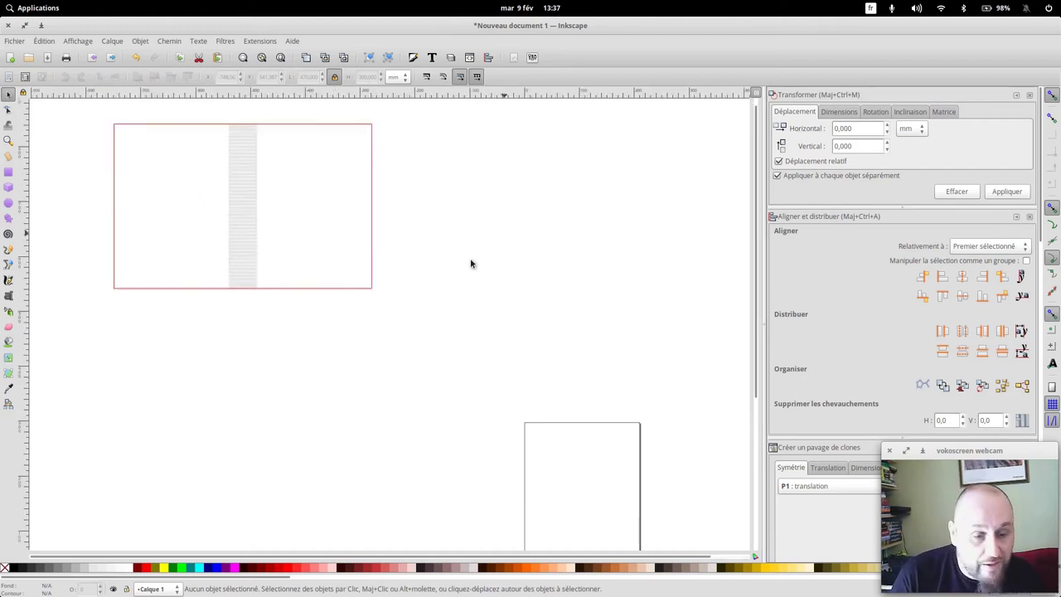
# Move the cover further up-left, clear of the other pages, then switch to Boxes.py in Chromium
pyautogui.press('+')
pyautogui.press('+')
pyautogui.press('+')
pyautogui.scroll(2, 304, 279)
pyautogui.scroll(1, 248, 268)
pyautogui.moveTo(248, 267)
pyautogui.mouseDown()
pyautogui.moveTo(480, 332)
pyautogui.moveTo(478, 394)
pyautogui.mouseUp()
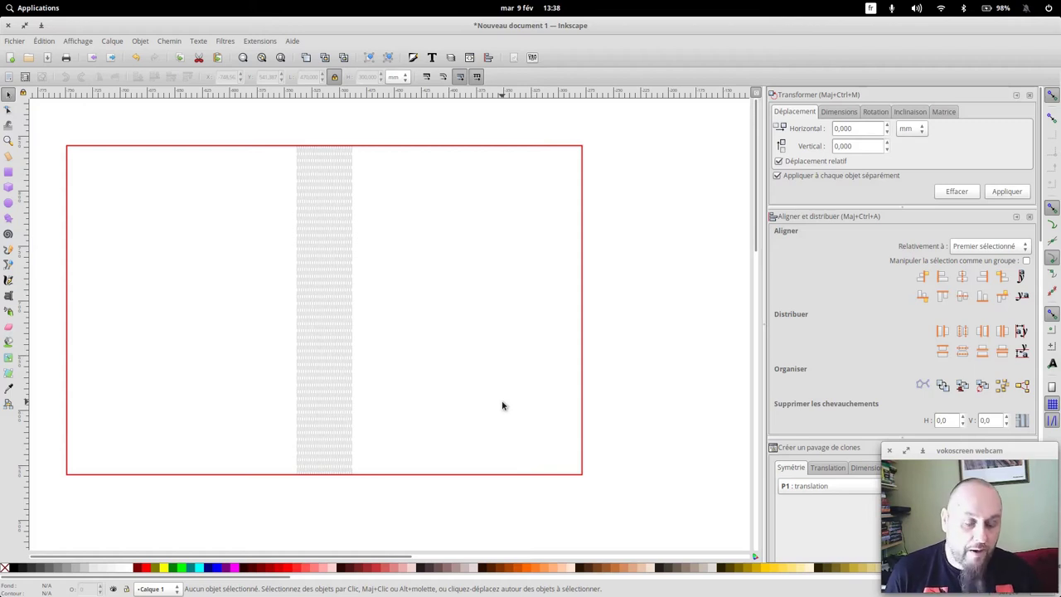
pyautogui.press('-')
pyautogui.press('-')
pyautogui.press('-')
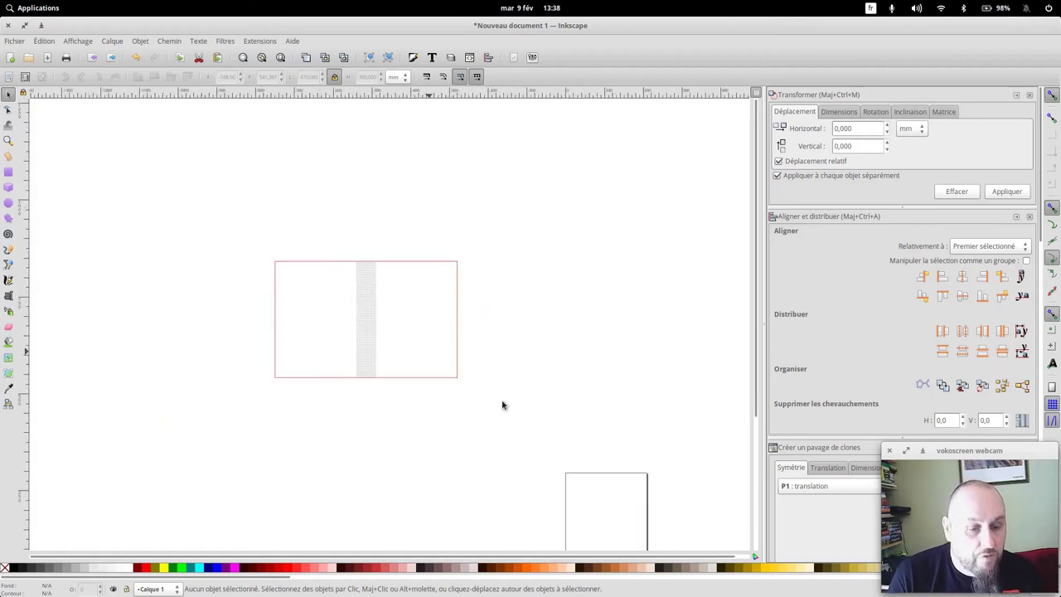
pyautogui.moveTo(490, 412); pyautogui.dragTo(239, 224)
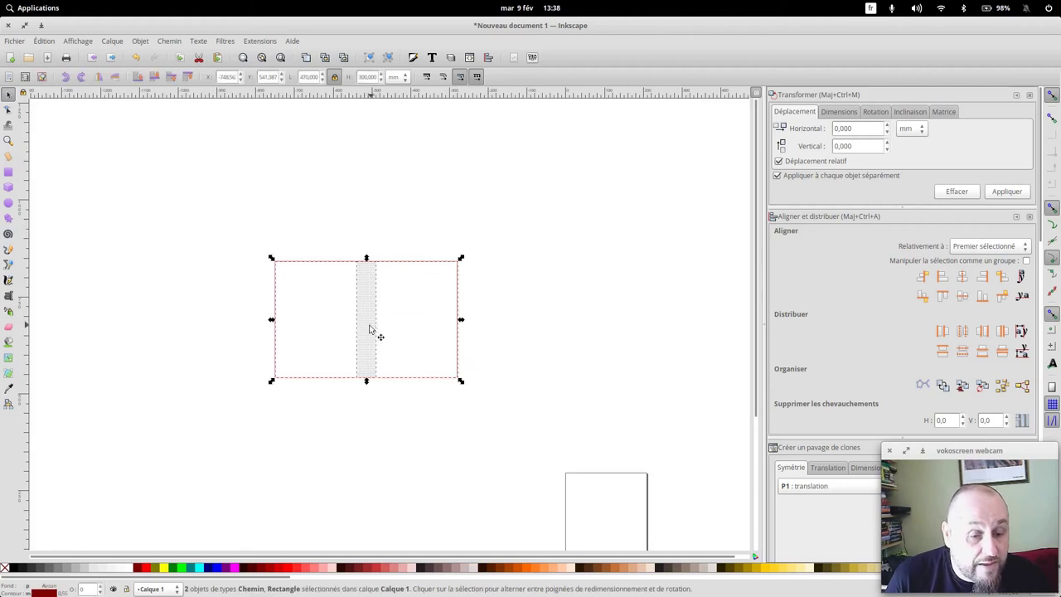
pyautogui.moveTo(373, 331); pyautogui.dragTo(173, 196)
pyautogui.click(384, 241)
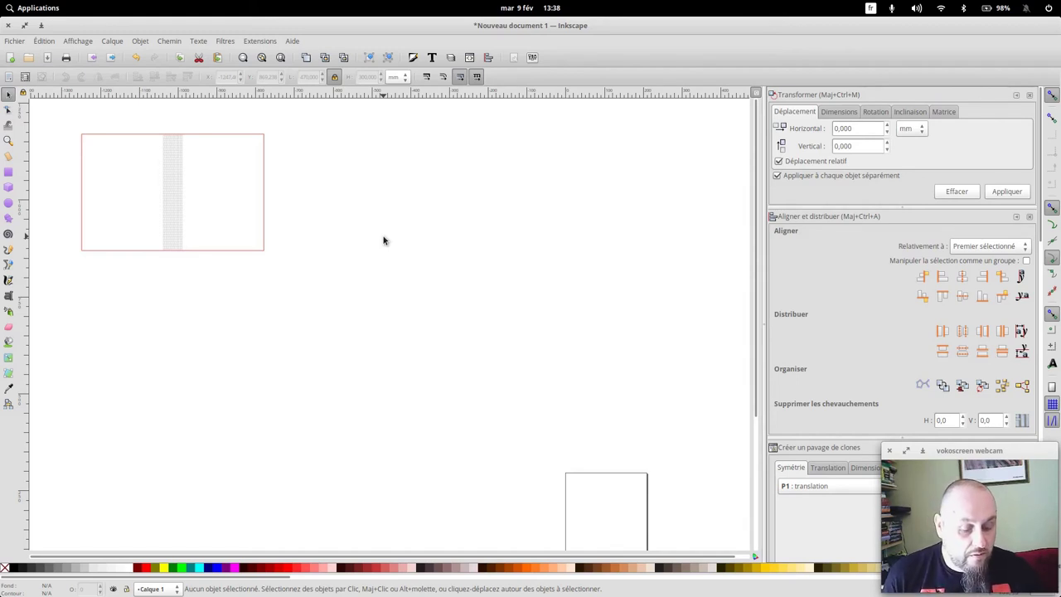
pyautogui.hotkey('alt', 'Tab')
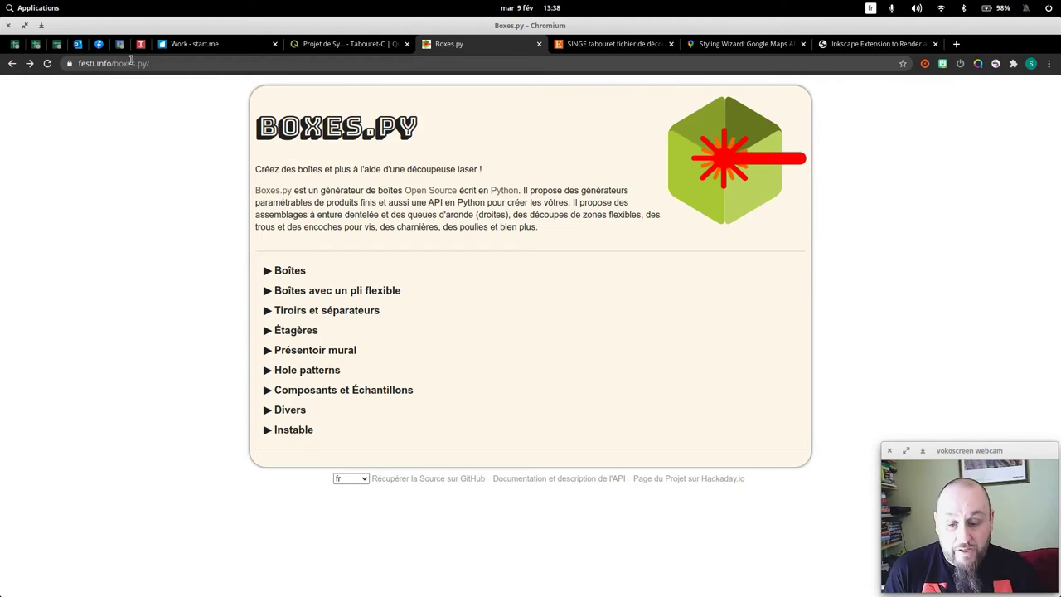
# Browse the Boîtes, flexible boxes and Divers categories, then open the Couverture book-cover generator
pyautogui.click(266, 273)
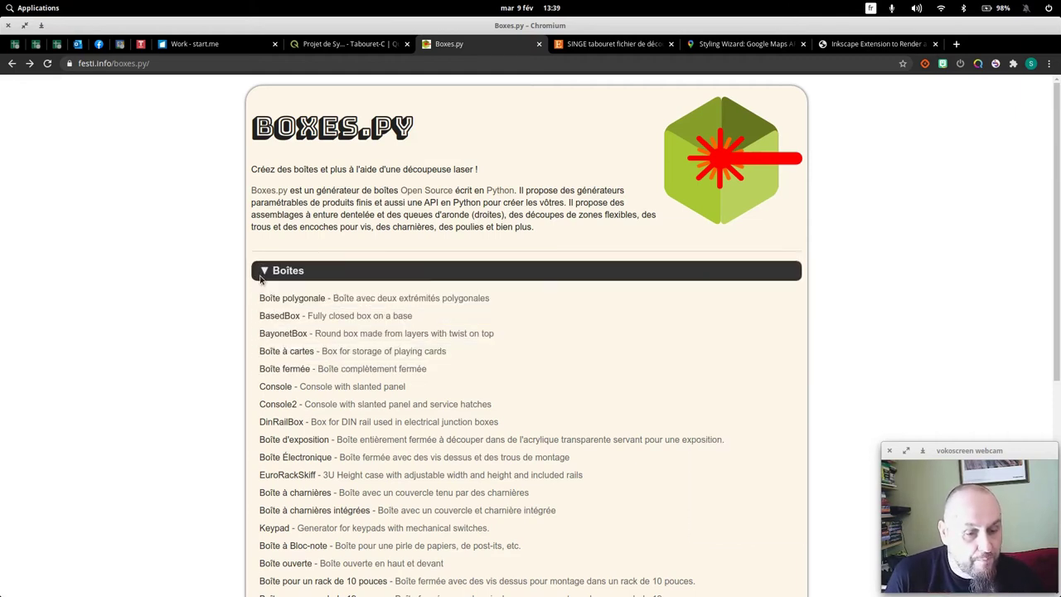
pyautogui.click(263, 274)
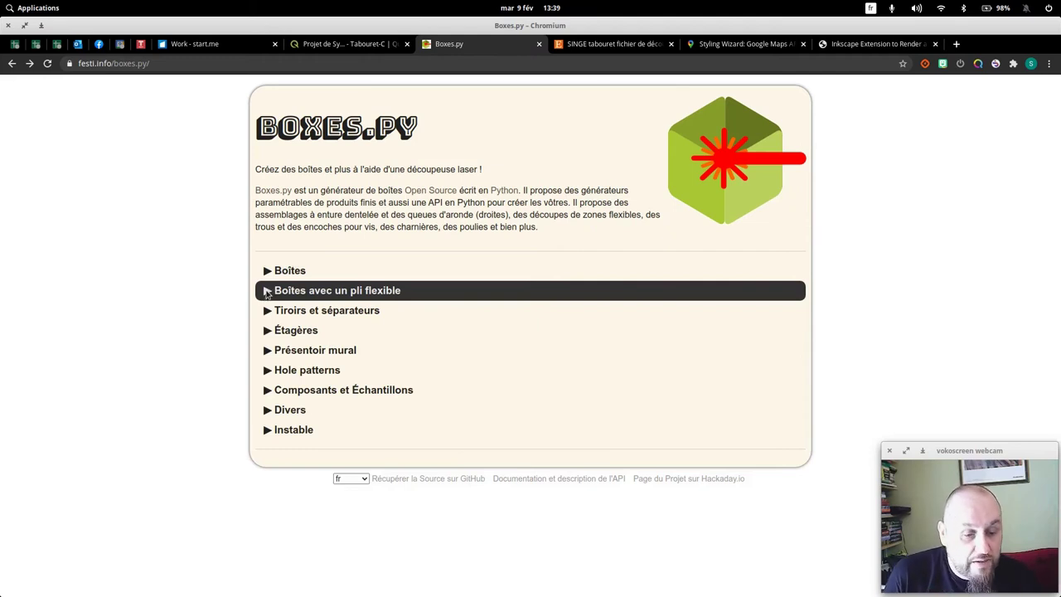
pyautogui.click(267, 292)
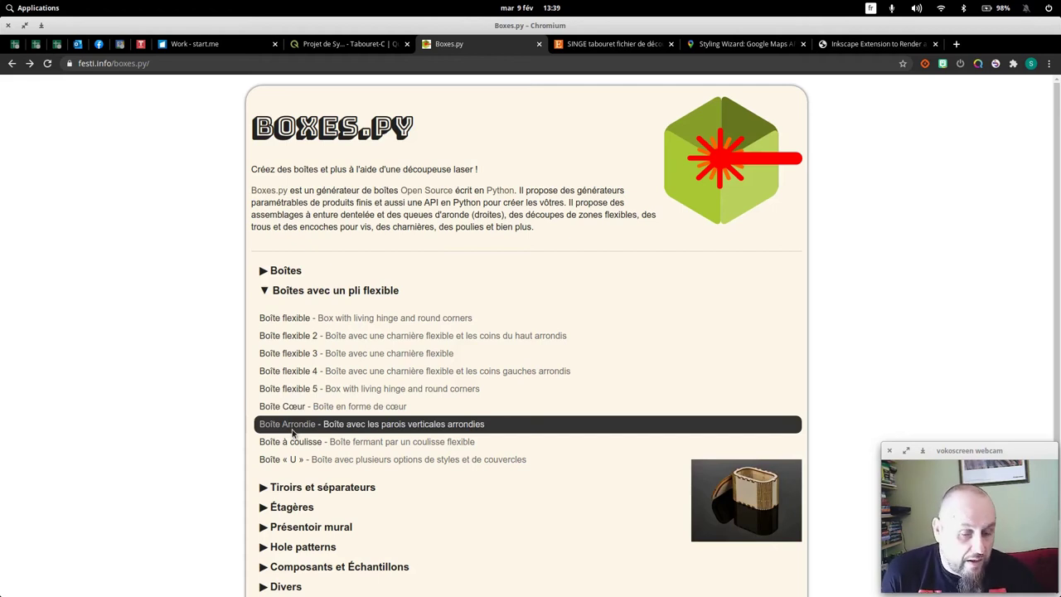
pyautogui.click(269, 290)
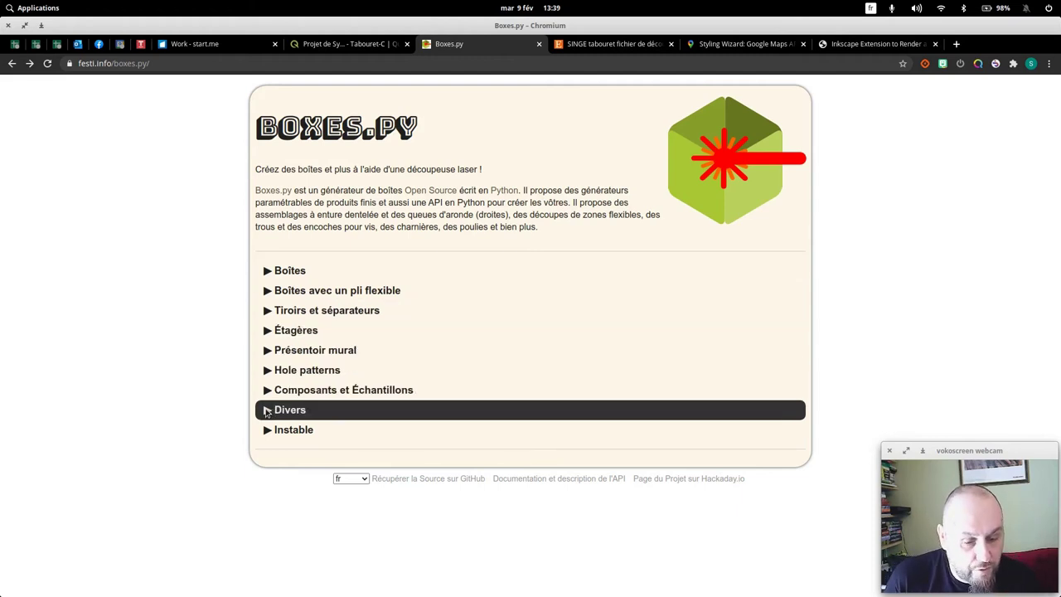
pyautogui.click(267, 412)
pyautogui.scroll(-3, 316, 382)
pyautogui.scroll(-1, 316, 382)
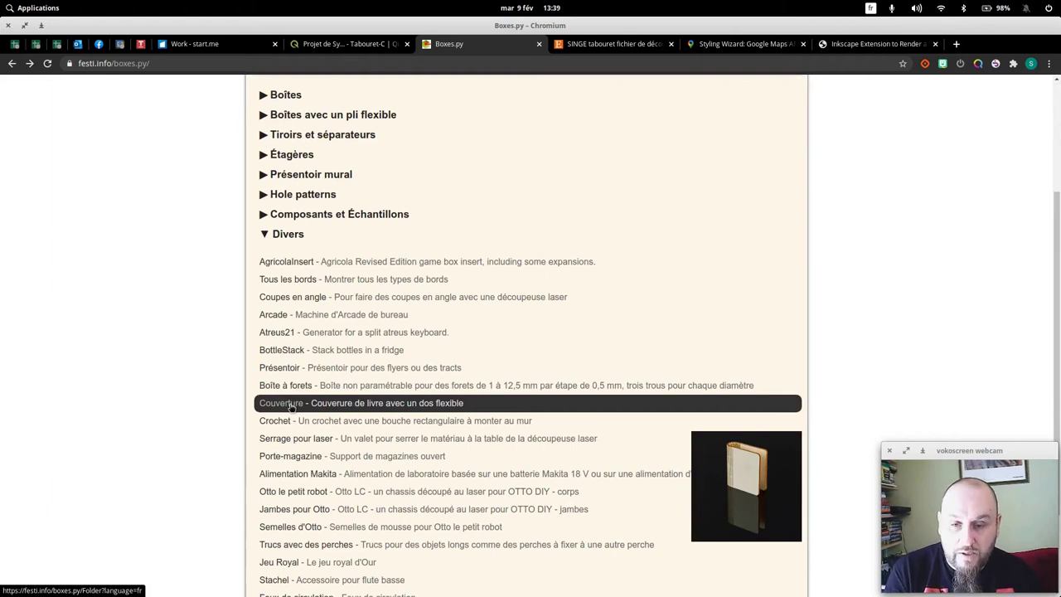
pyautogui.click(291, 406)
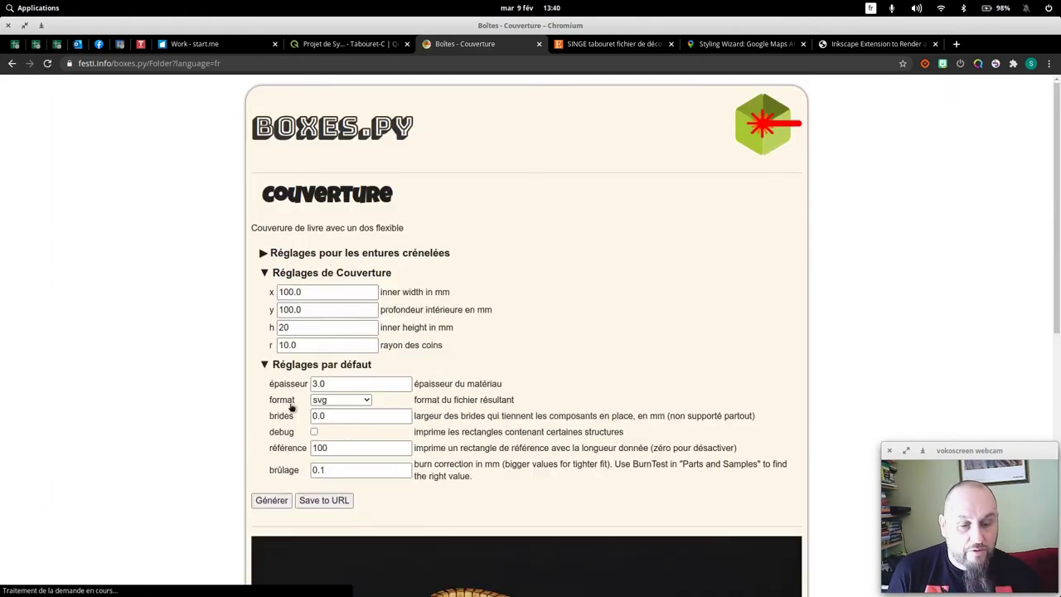
# Set the cover's x to 420, y to 300, height h to 25 and corner radius r to 5
pyautogui.scroll(-3, 545, 199)
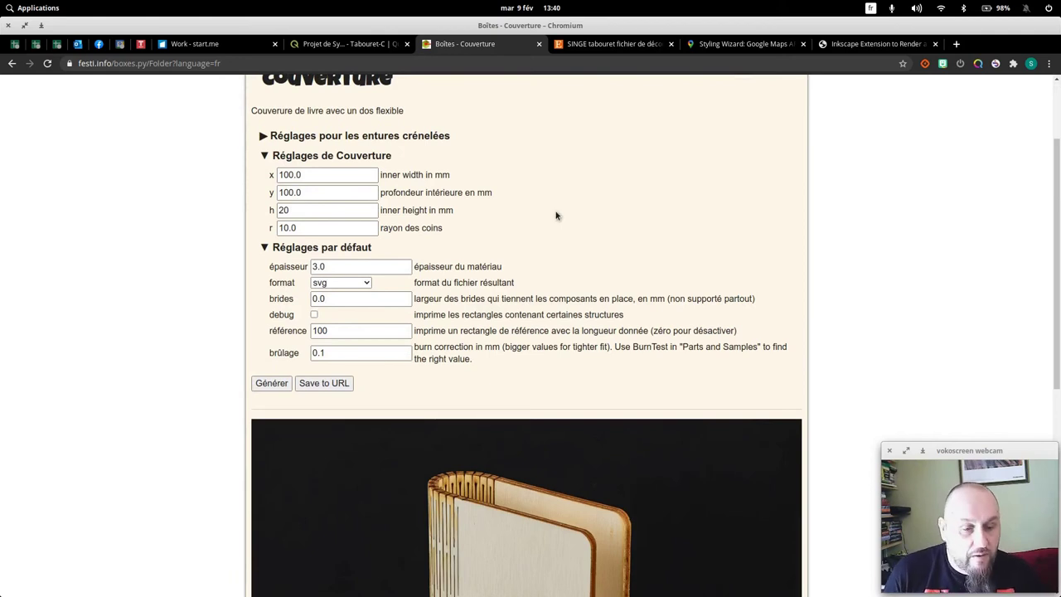
pyautogui.moveTo(324, 175); pyautogui.dragTo(256, 176)
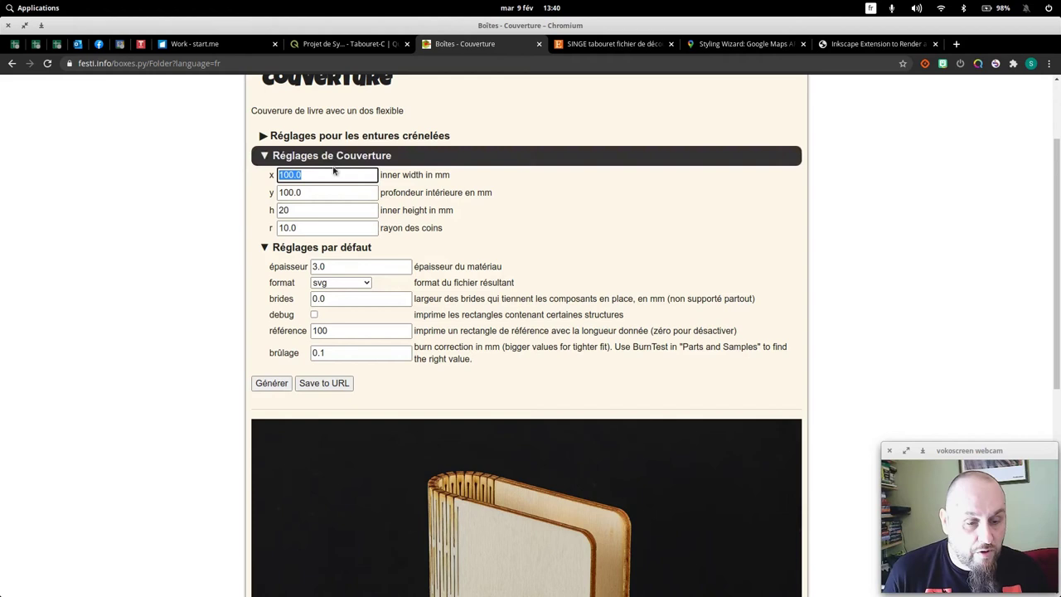
pyautogui.press('Tab')
pyautogui.write('300')
pyautogui.hotkey('shift', 'Tab')
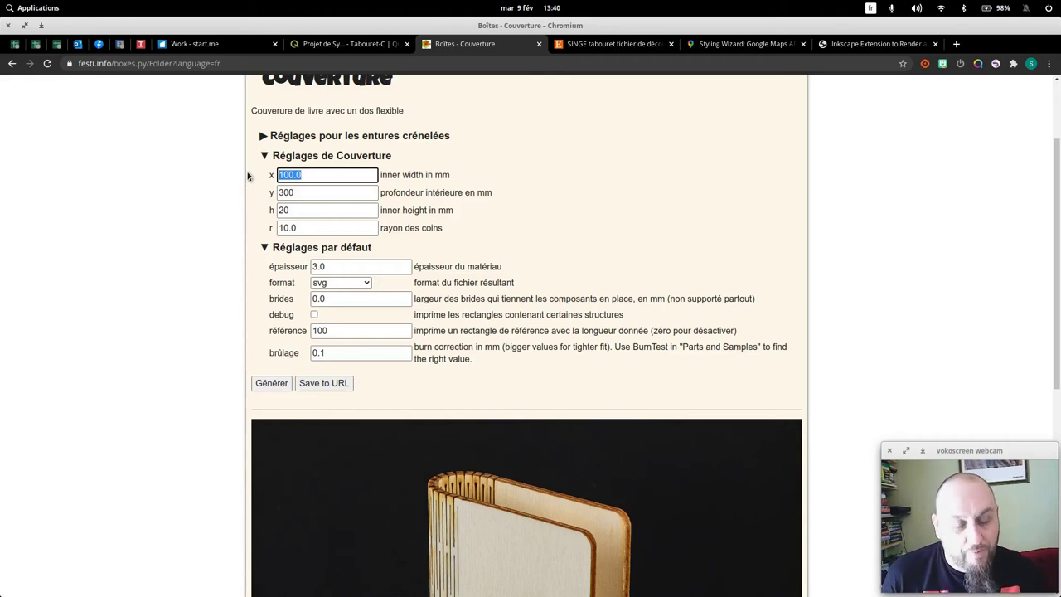
pyautogui.write('420')
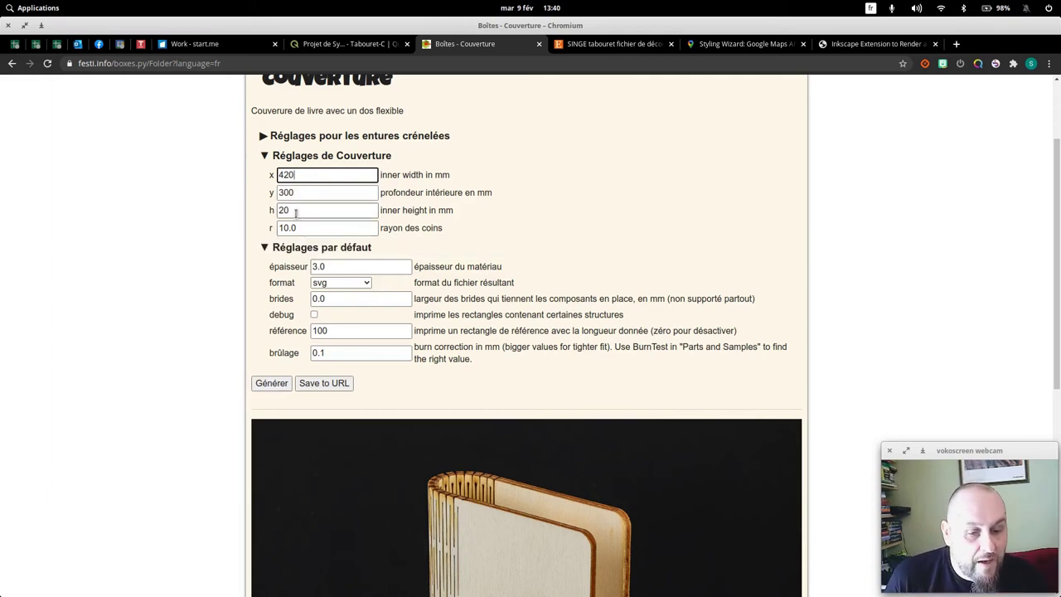
pyautogui.click(271, 210)
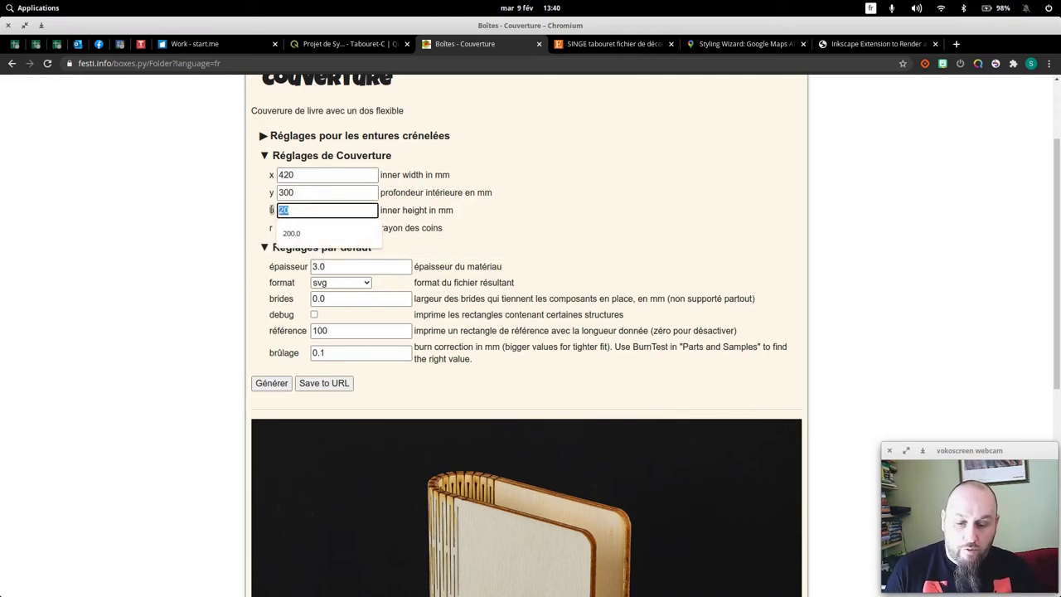
pyautogui.write('25')
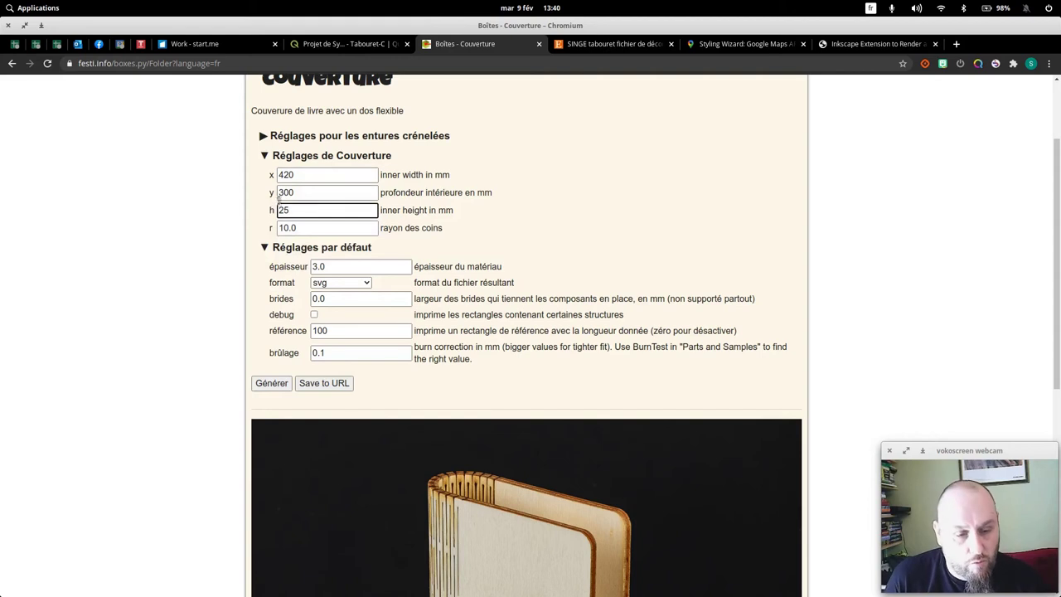
pyautogui.moveTo(309, 227); pyautogui.dragTo(281, 227)
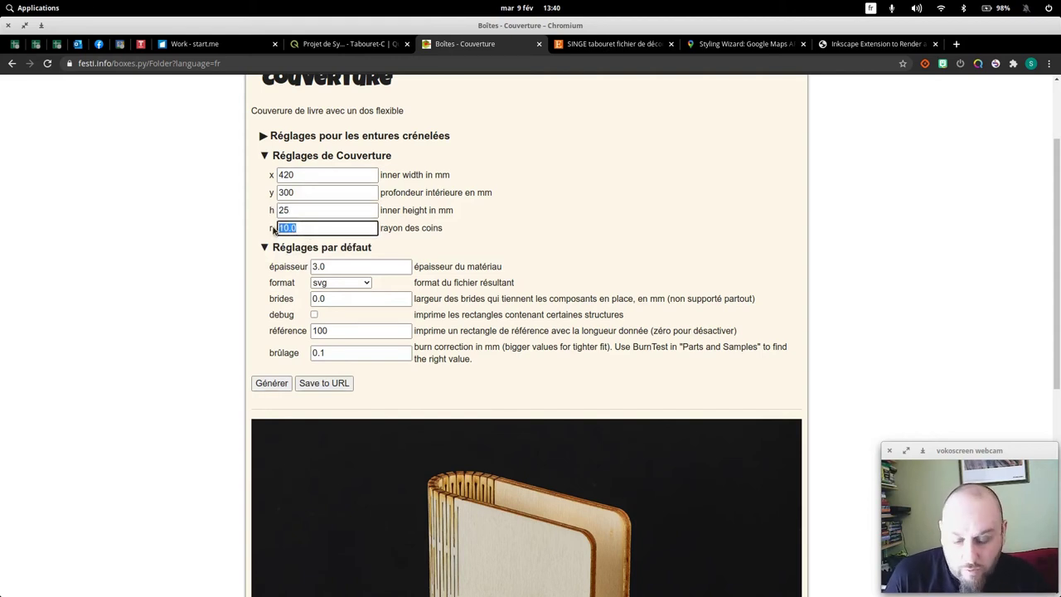
pyautogui.write('5')
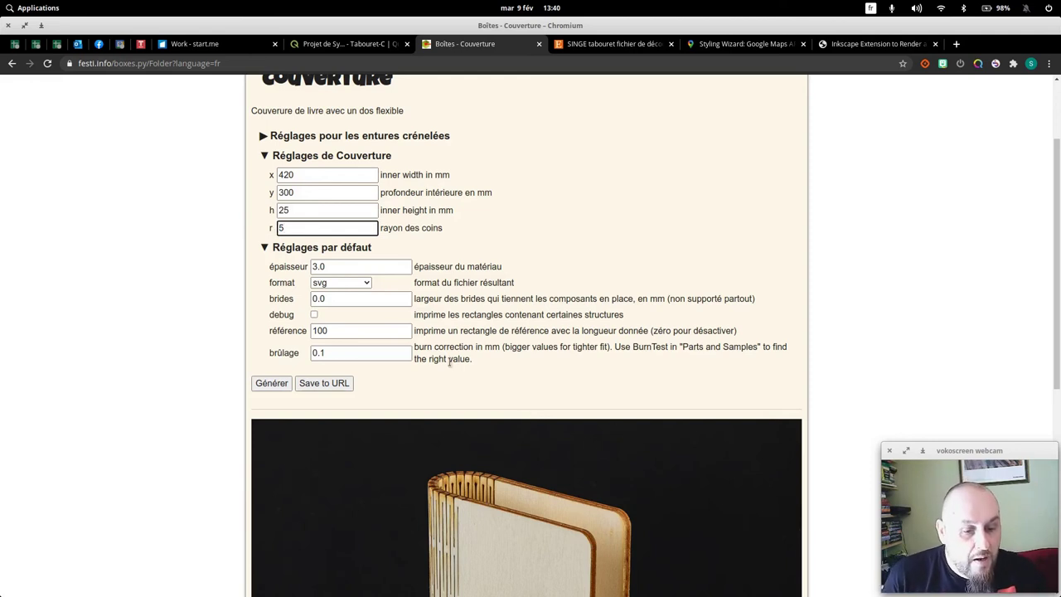
# Set material thickness to 4 and burn correction to 0.15, then generate the cover
pyautogui.click(340, 267)
pyautogui.moveTo(340, 266); pyautogui.dragTo(302, 266)
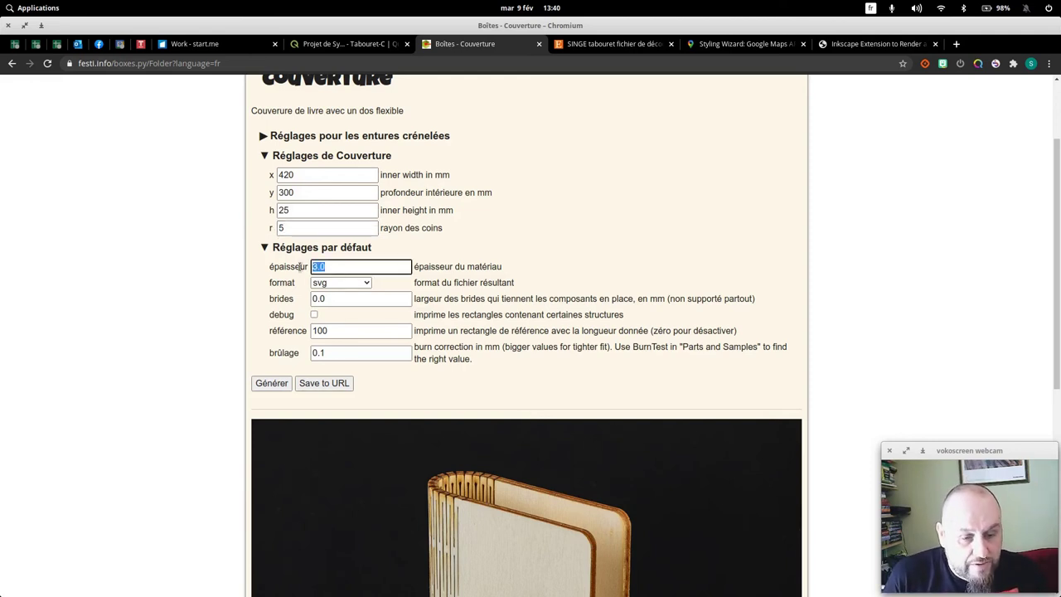
pyautogui.write('4')
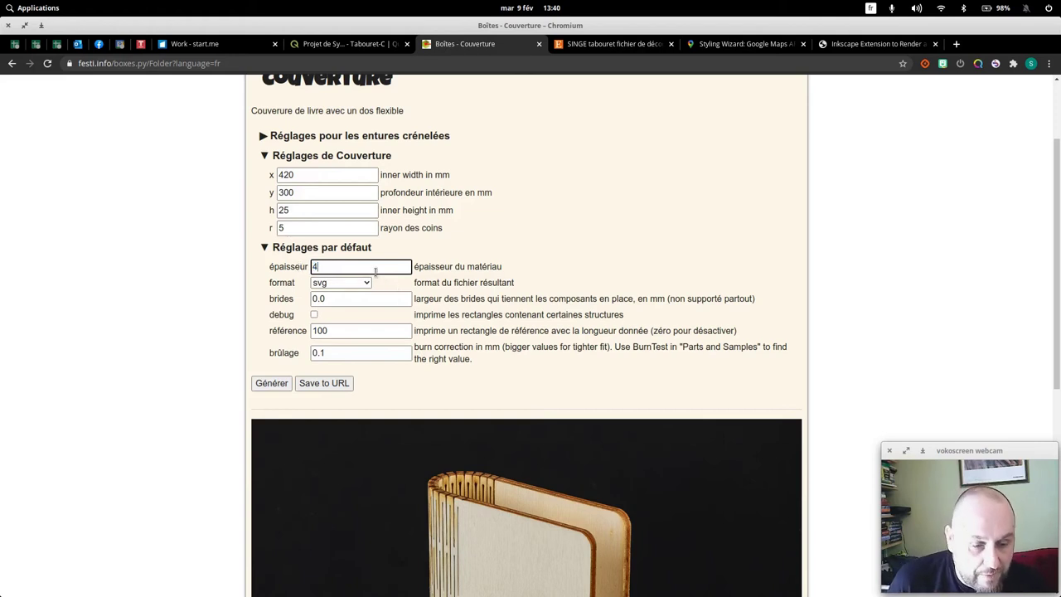
pyautogui.moveTo(330, 355); pyautogui.dragTo(306, 355)
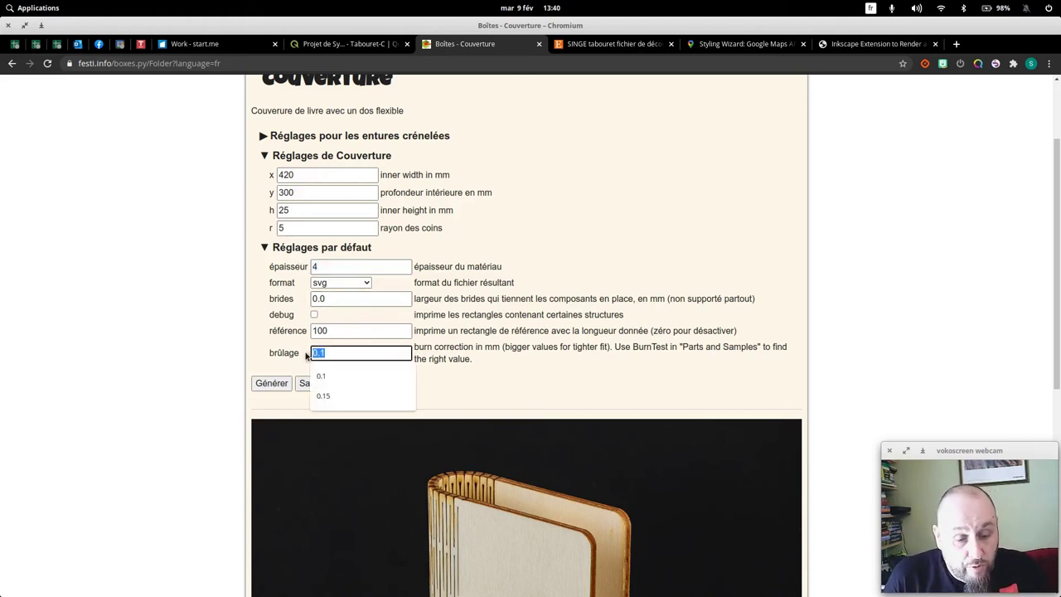
pyautogui.click(324, 396)
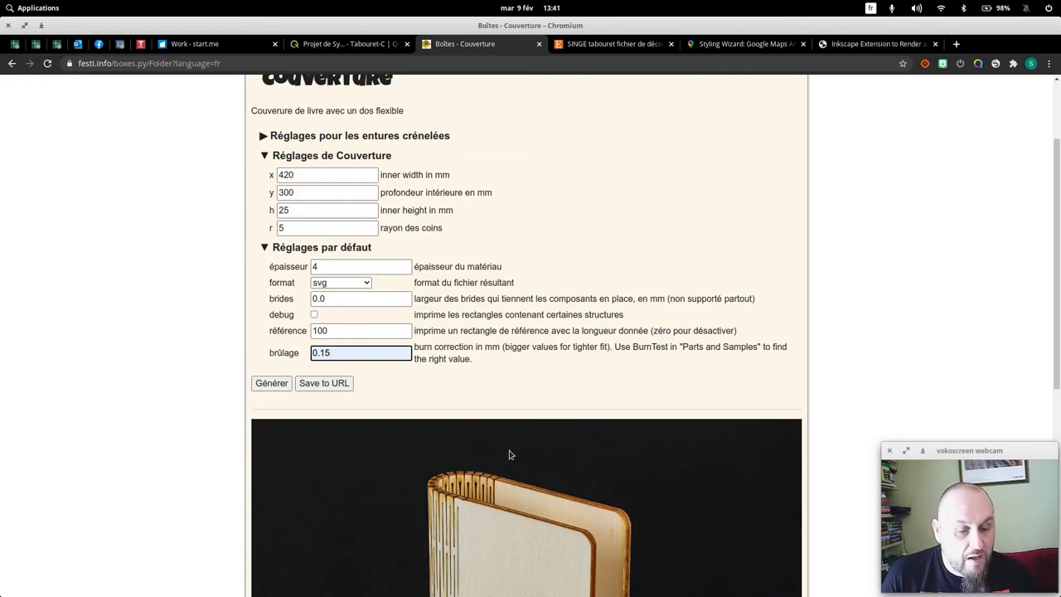
pyautogui.click(272, 384)
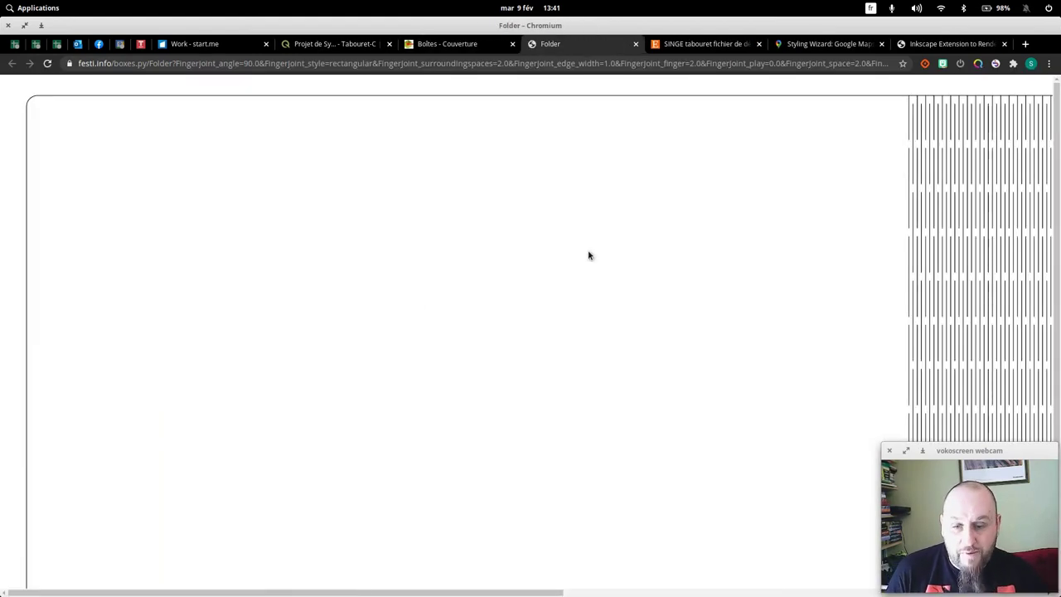
# Save the generated cover drawing from Chromium as couverture.svg, then return to Inkscape
pyautogui.scroll(-3, 517, 174)
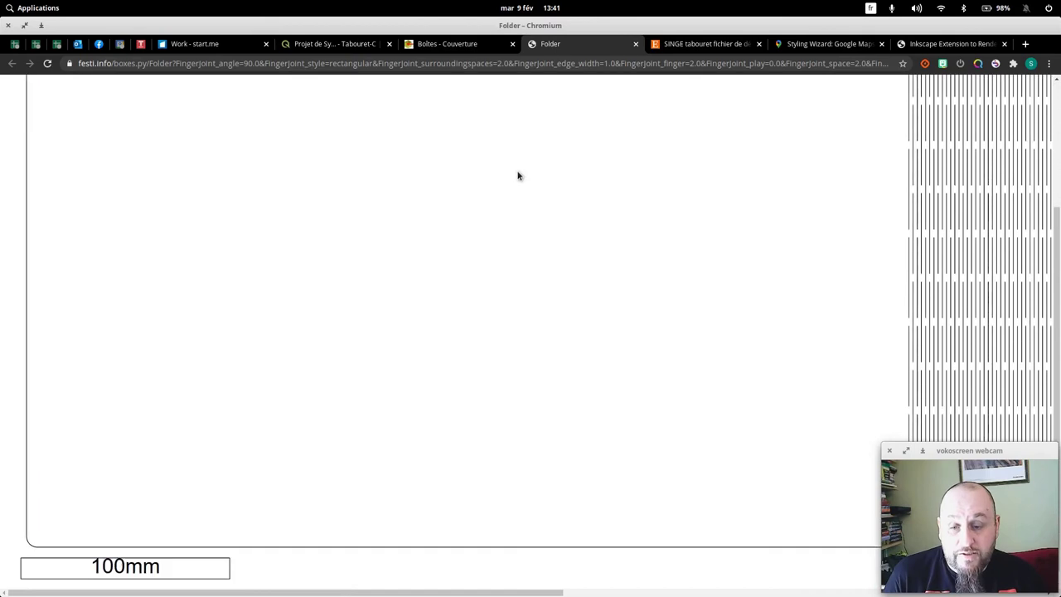
pyautogui.scroll(3, 519, 177)
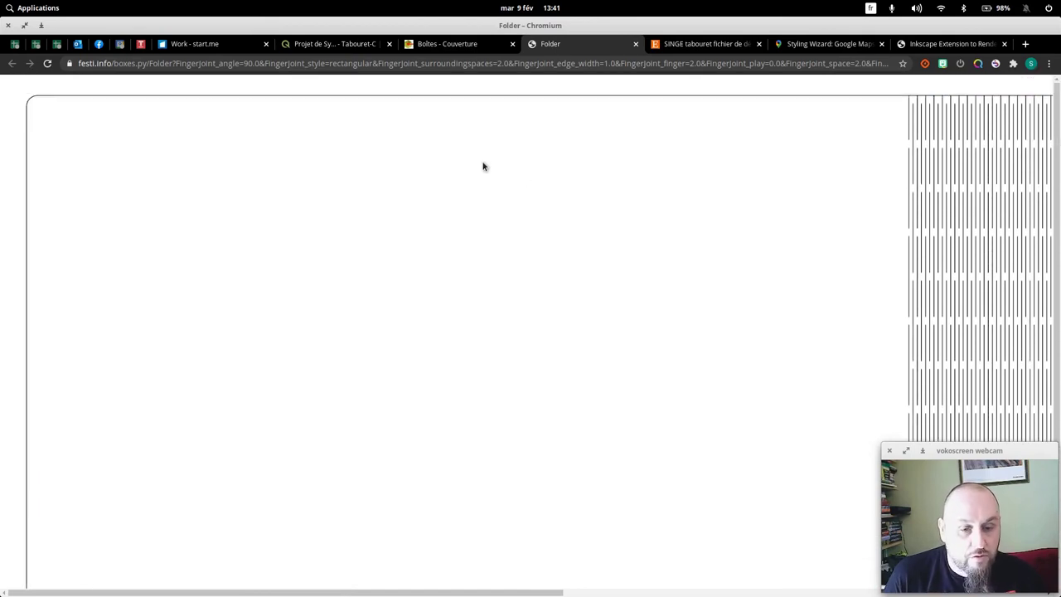
pyautogui.rightClick(483, 167)
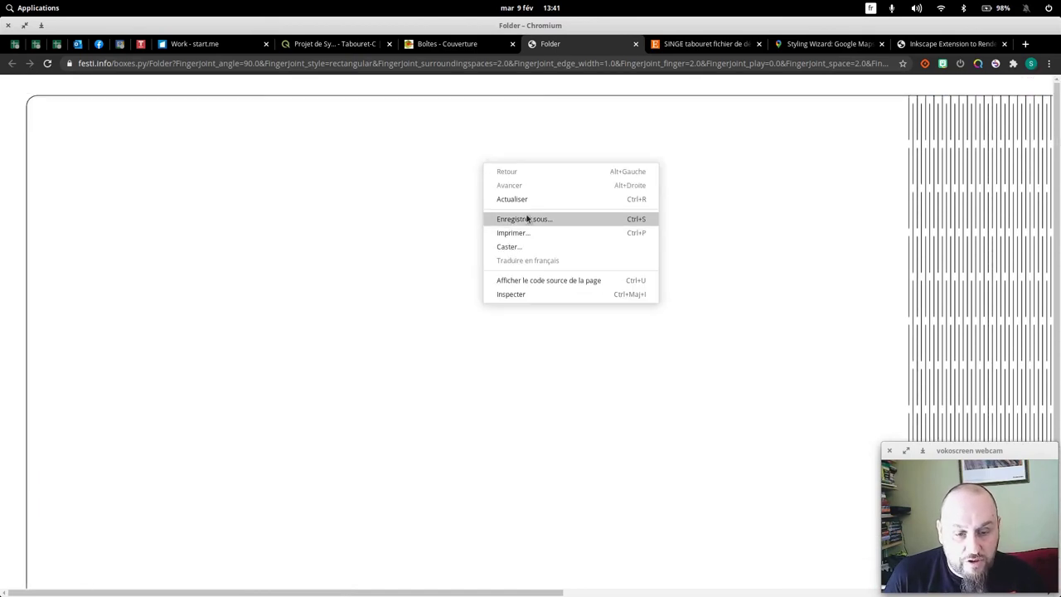
pyautogui.click(526, 217)
pyautogui.click(372, 186)
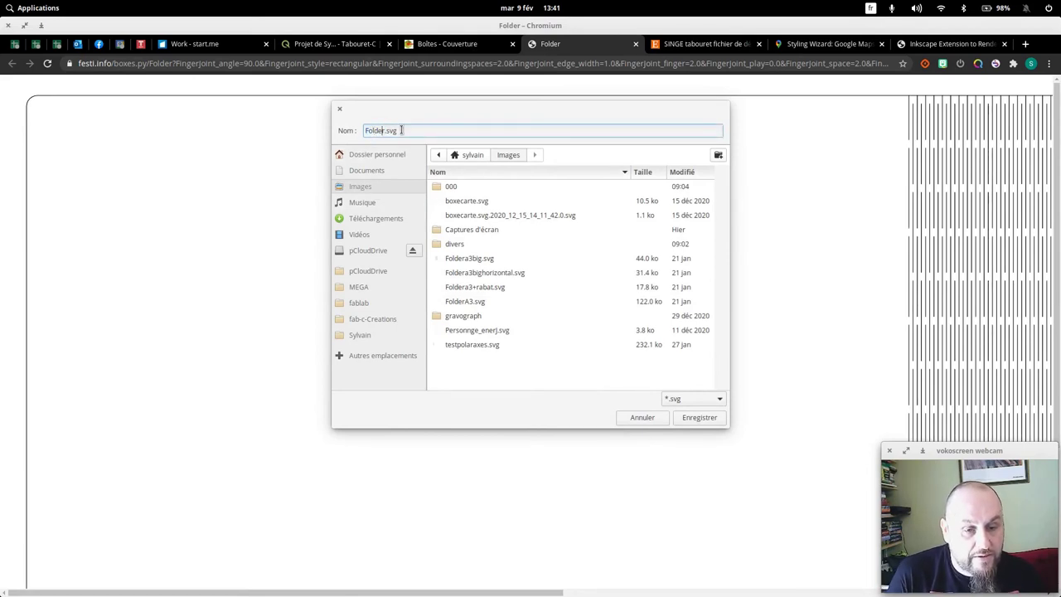
pyautogui.write('couverture')
pyautogui.press('Return')
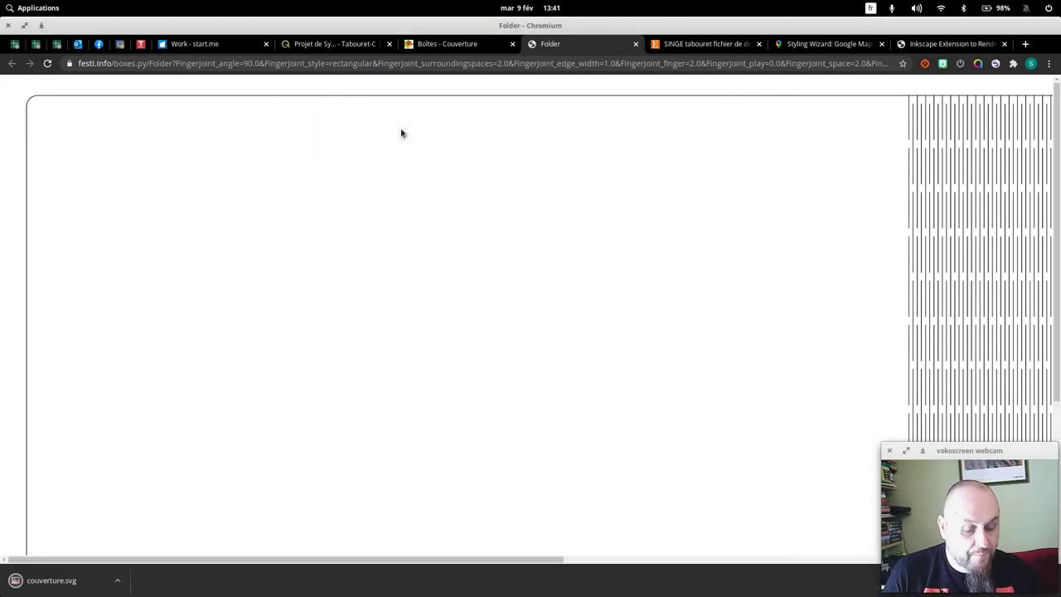
pyautogui.hotkey('alt', 'Tab')
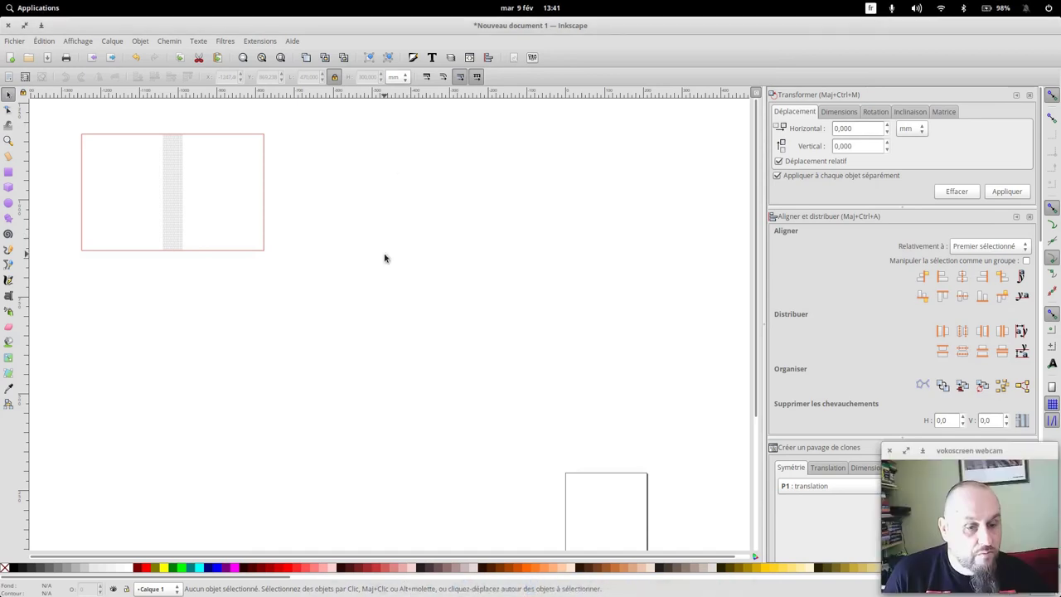
# Import couverture.svg into the Inkscape document
pyautogui.click(12, 40)
pyautogui.click(55, 164)
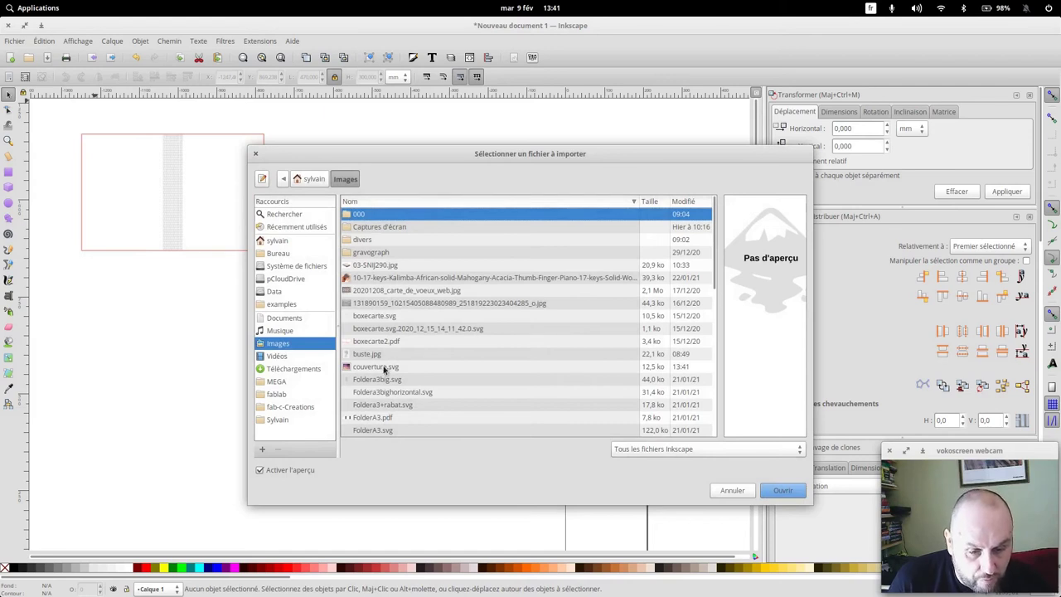
pyautogui.click(384, 368)
pyautogui.click(781, 495)
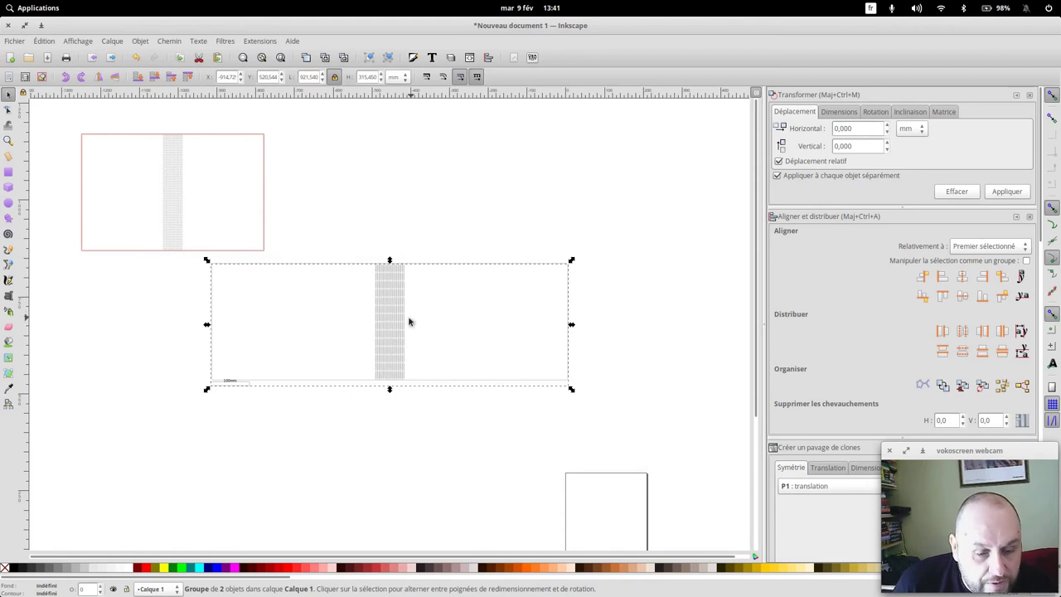
# Move the wide cover left so its hinge strip sits beneath the upper cover's hinge
pyautogui.hscroll(1, 394, 286)
pyautogui.hscroll(3, 394, 286)
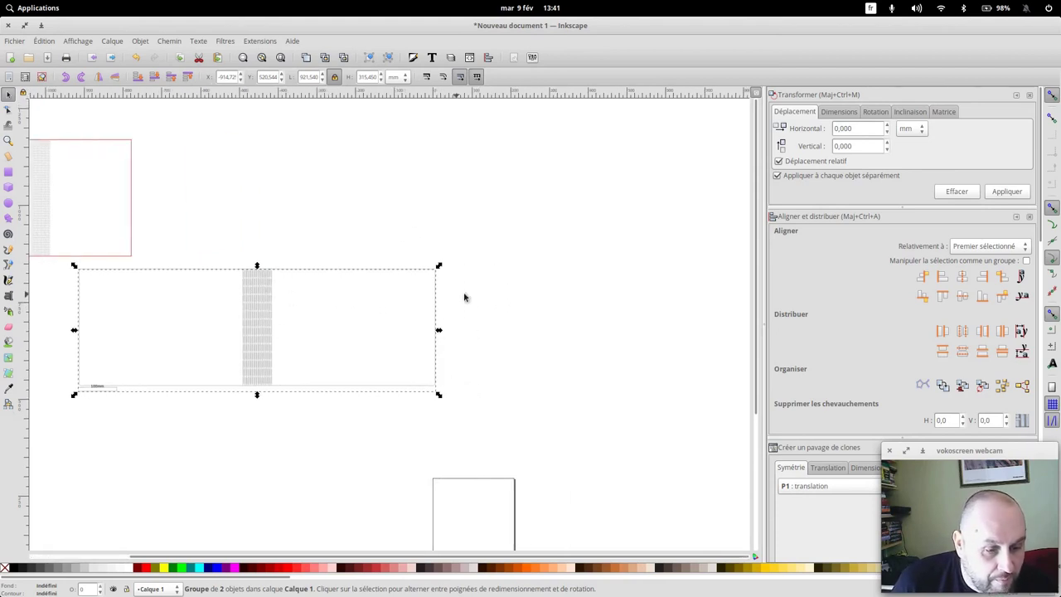
pyautogui.moveTo(445, 272); pyautogui.dragTo(521, 265)
pyautogui.hscroll(-1, 460, 230)
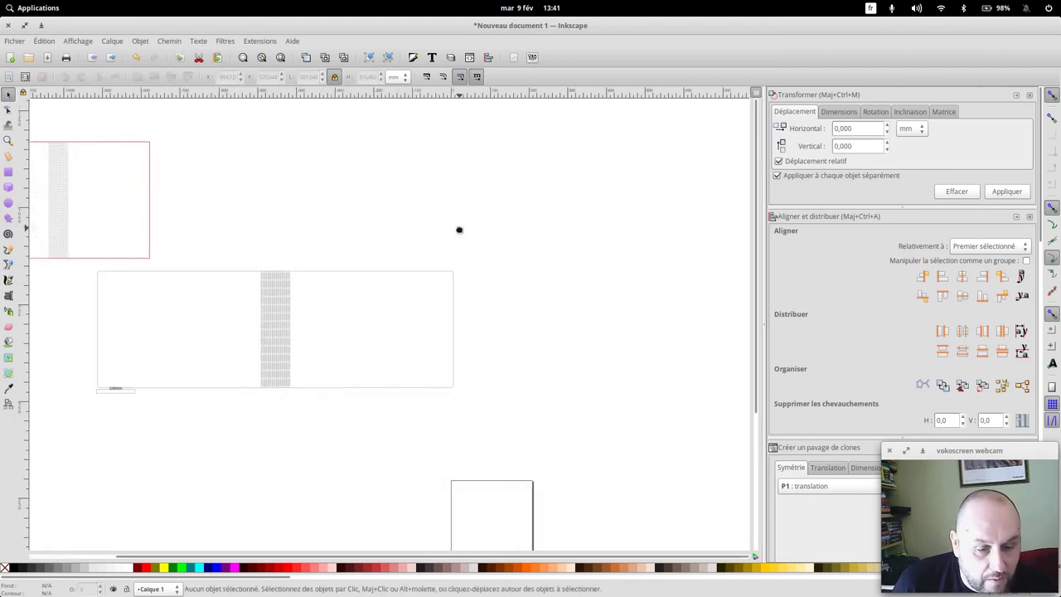
pyautogui.hscroll(-5, 514, 258)
pyautogui.moveTo(480, 290); pyautogui.dragTo(261, 283)
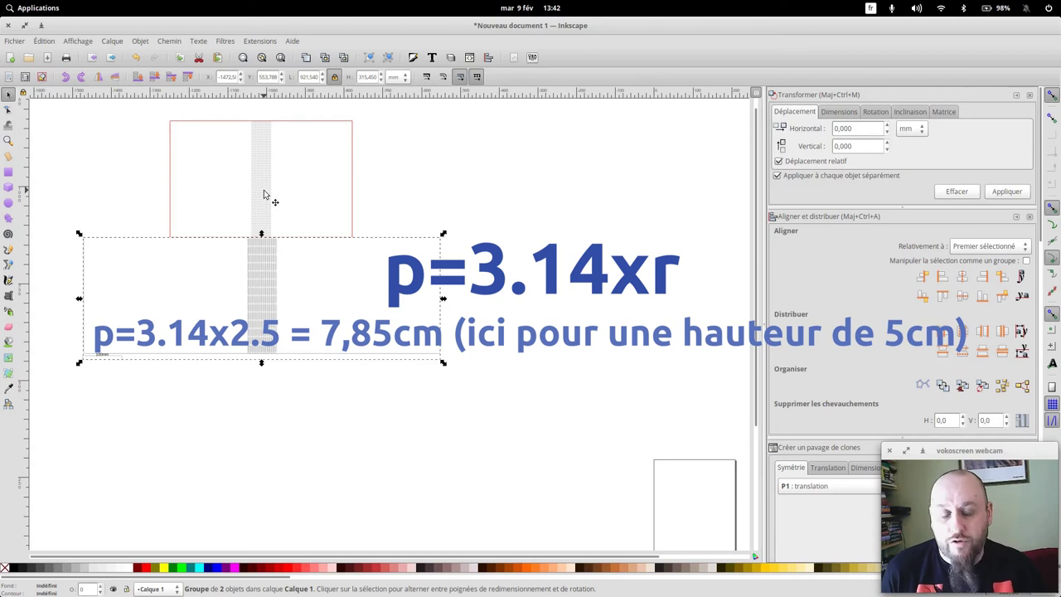
pyautogui.scroll(-1, 285, 202)
pyautogui.scroll(-1, 287, 206)
pyautogui.scroll(1, 289, 208)
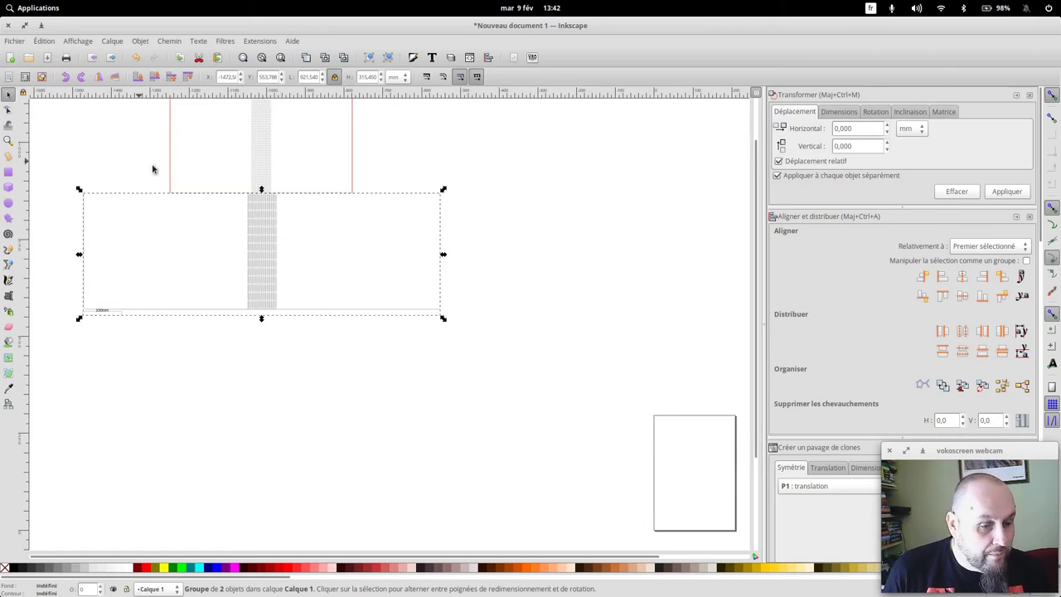
pyautogui.keyDown('shift'); pyautogui.click(273, 254); pyautogui.keyUp('shift')
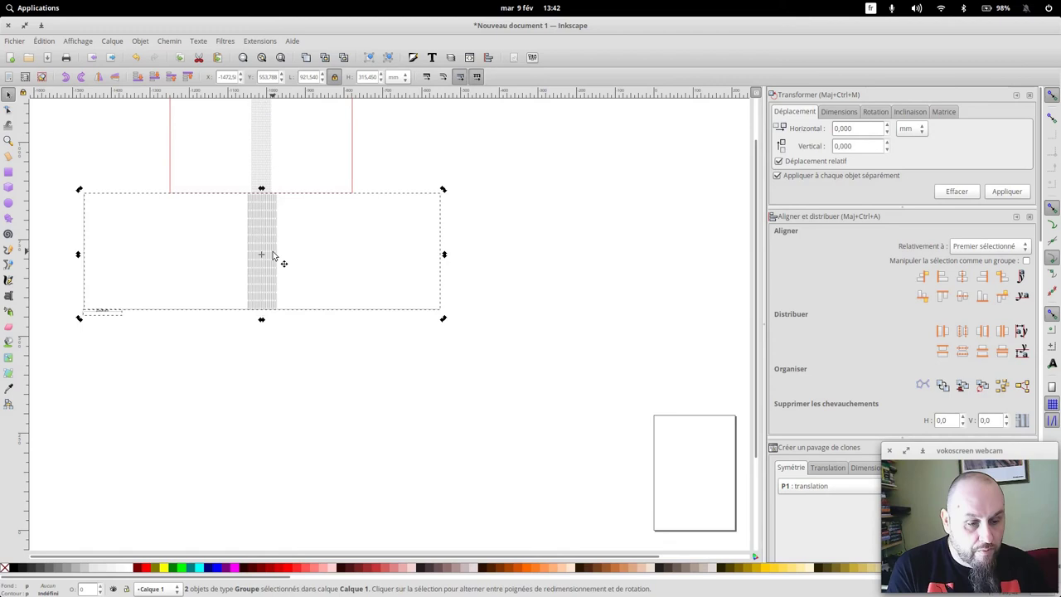
pyautogui.click(352, 420)
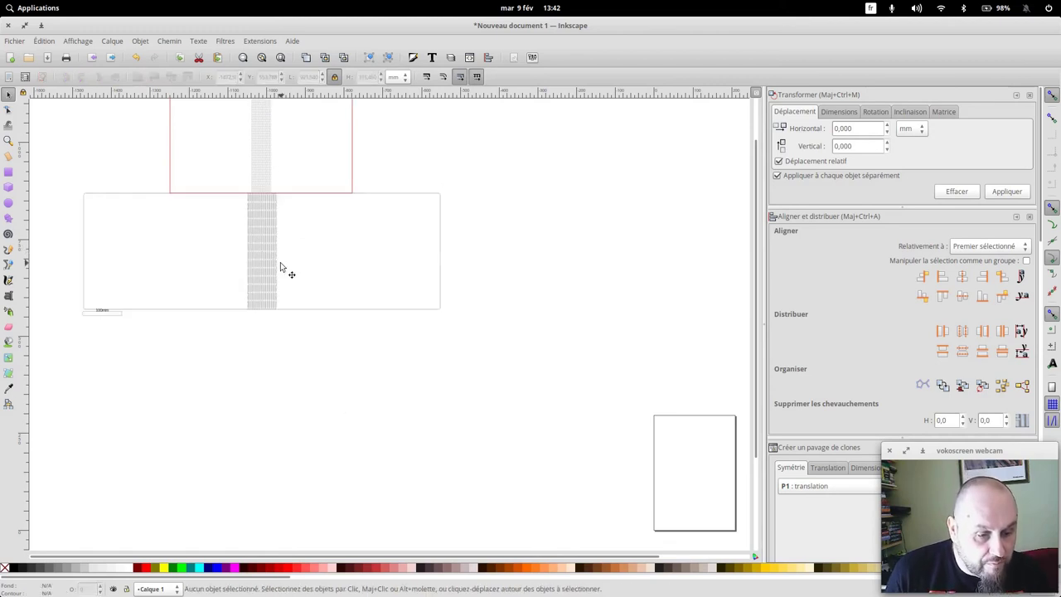
pyautogui.click(268, 238)
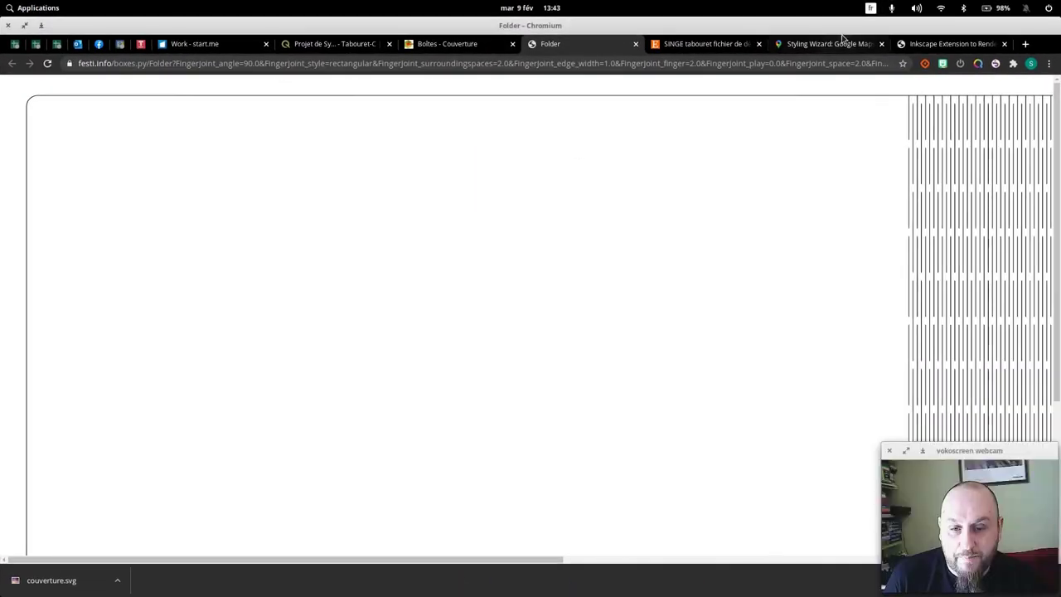
# Change the Couverture x to 300 and y to 420, and regenerate the drawing
pyautogui.click(931, 47)
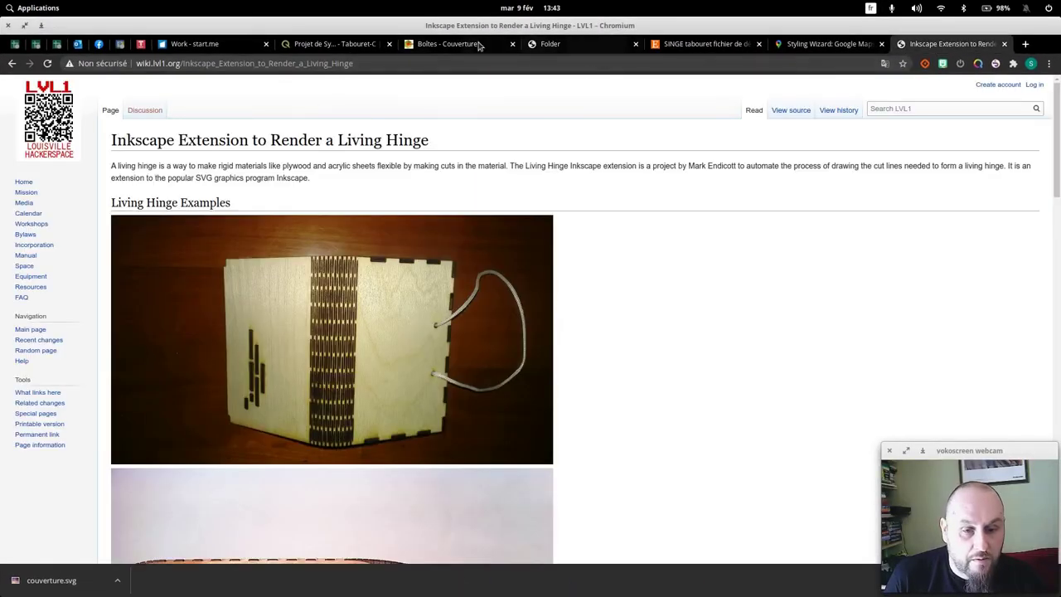
pyautogui.click(448, 44)
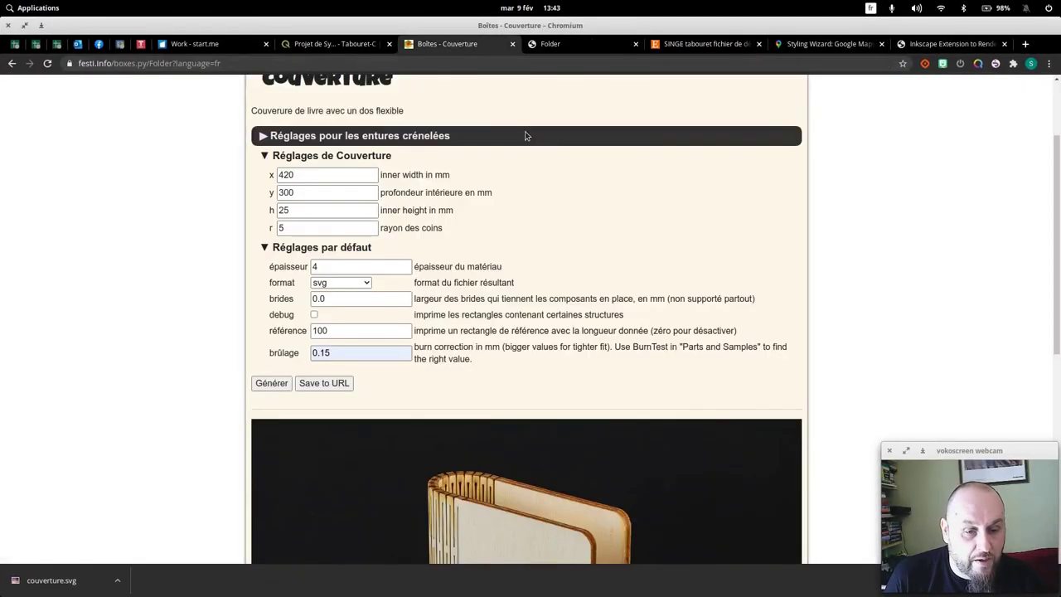
pyautogui.doubleClick(300, 175)
pyautogui.write('300')
pyautogui.press('Tab')
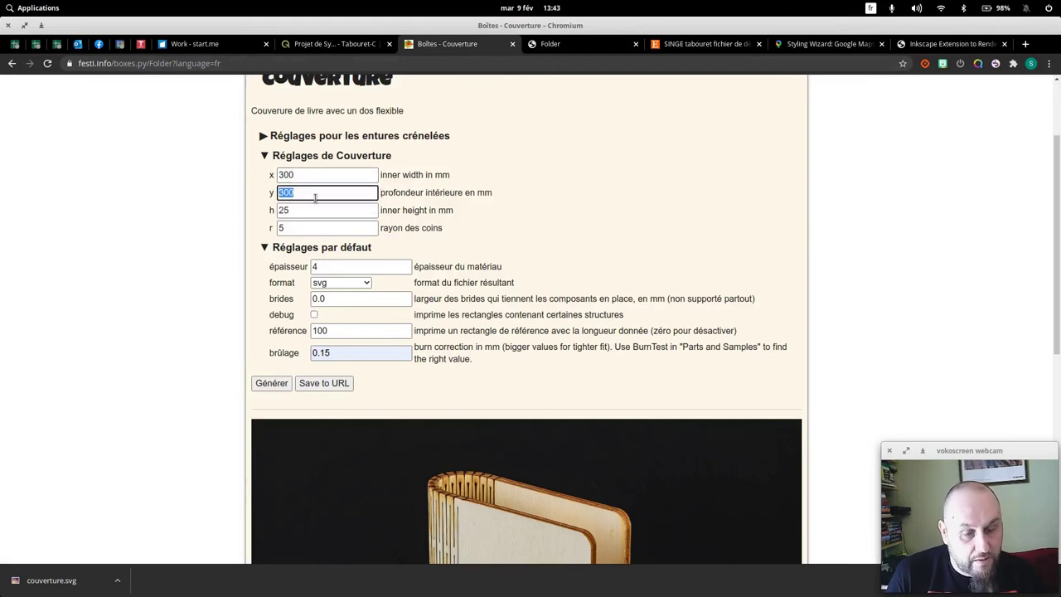
pyautogui.write('420')
pyautogui.click(668, 191)
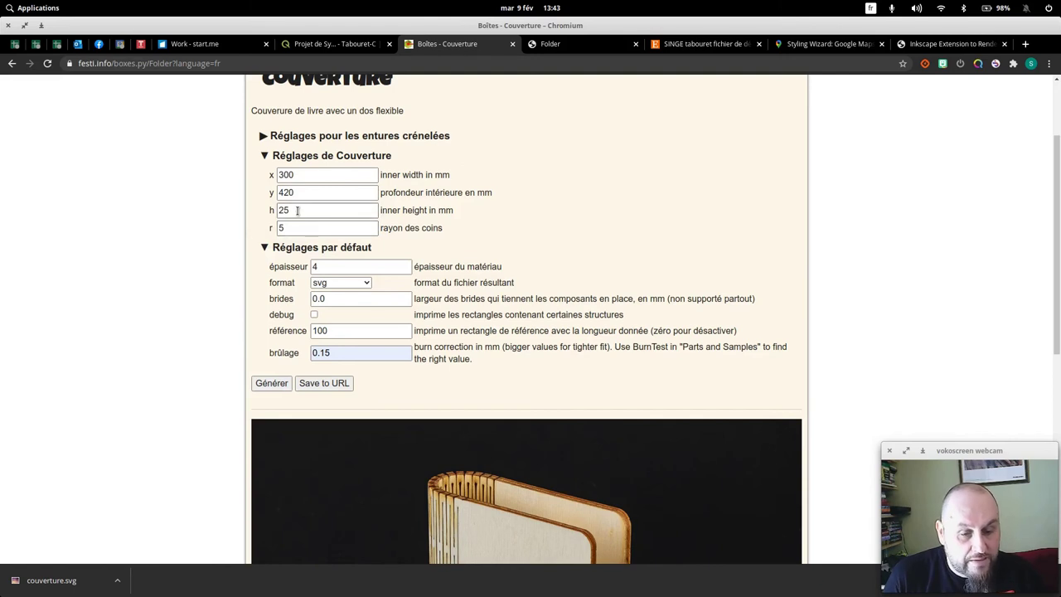
pyautogui.click(276, 384)
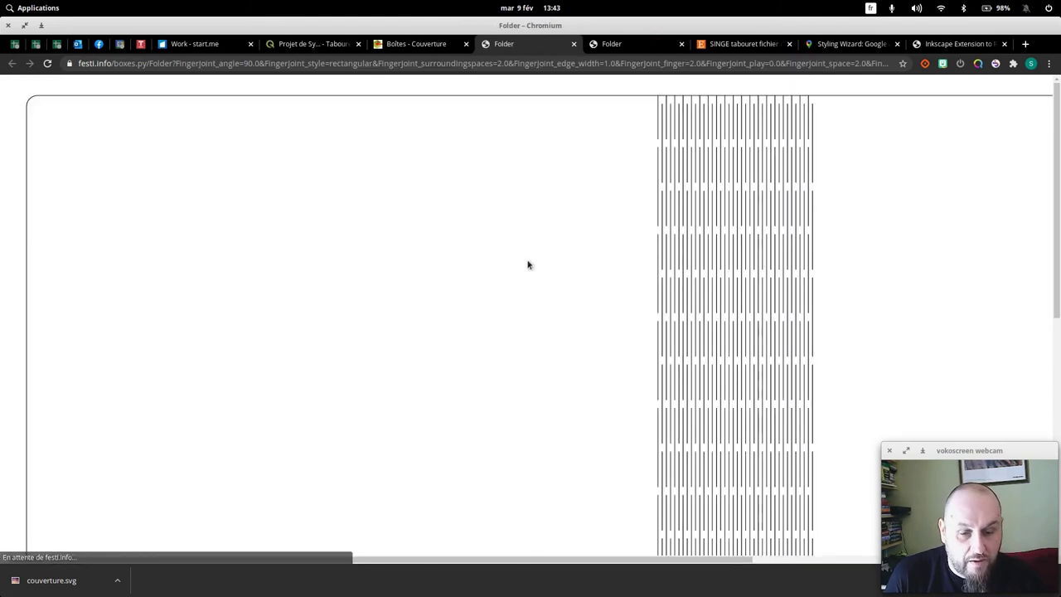
# Save the regenerated cover as couverture2.svg and return to Inkscape
pyautogui.rightClick(667, 217)
pyautogui.click(710, 269)
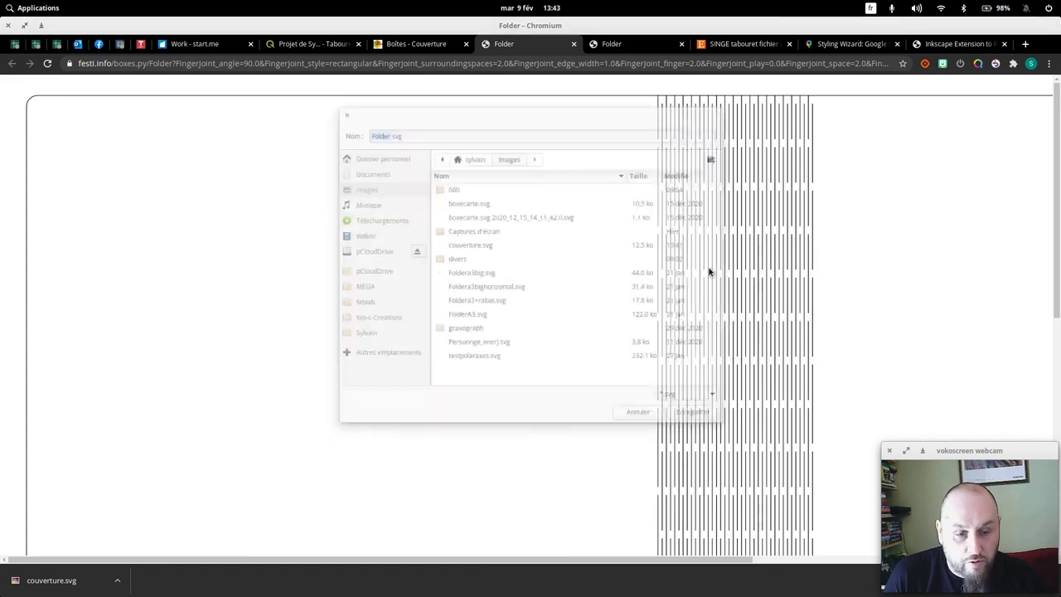
pyautogui.click(471, 244)
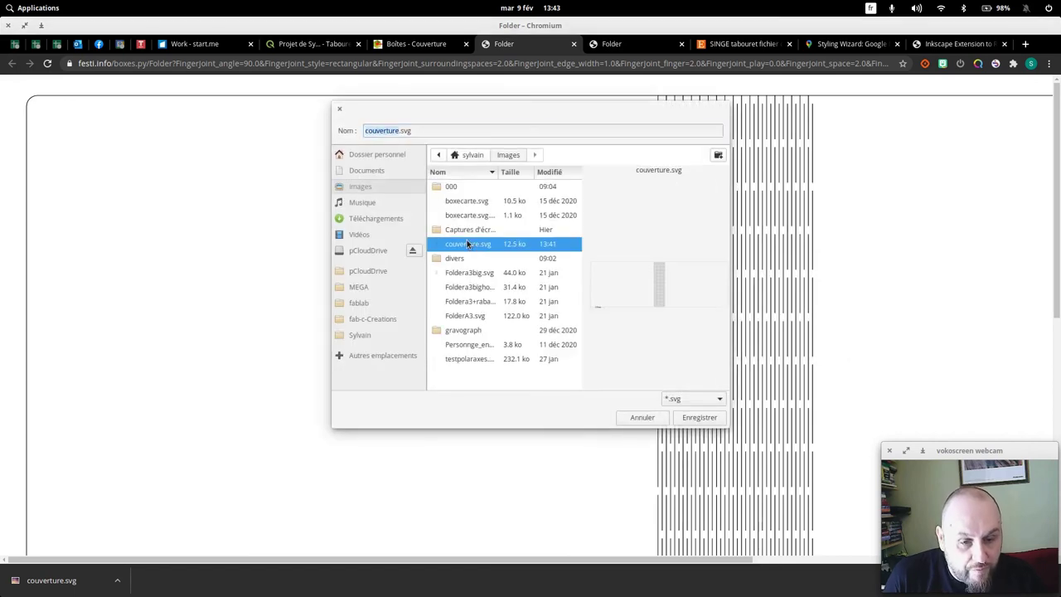
pyautogui.click(396, 130)
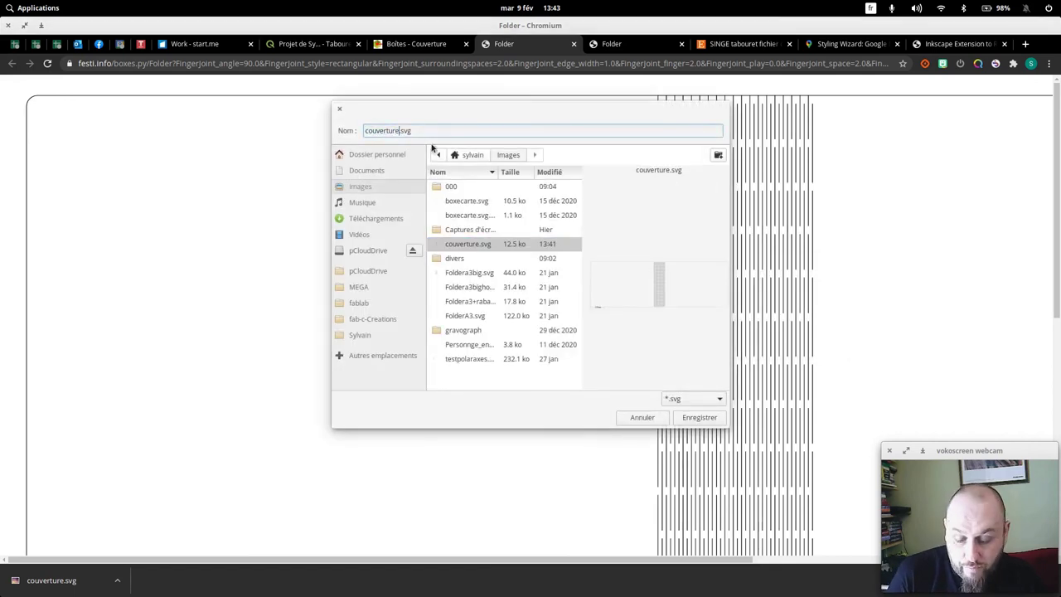
pyautogui.write('2')
pyautogui.press('Return')
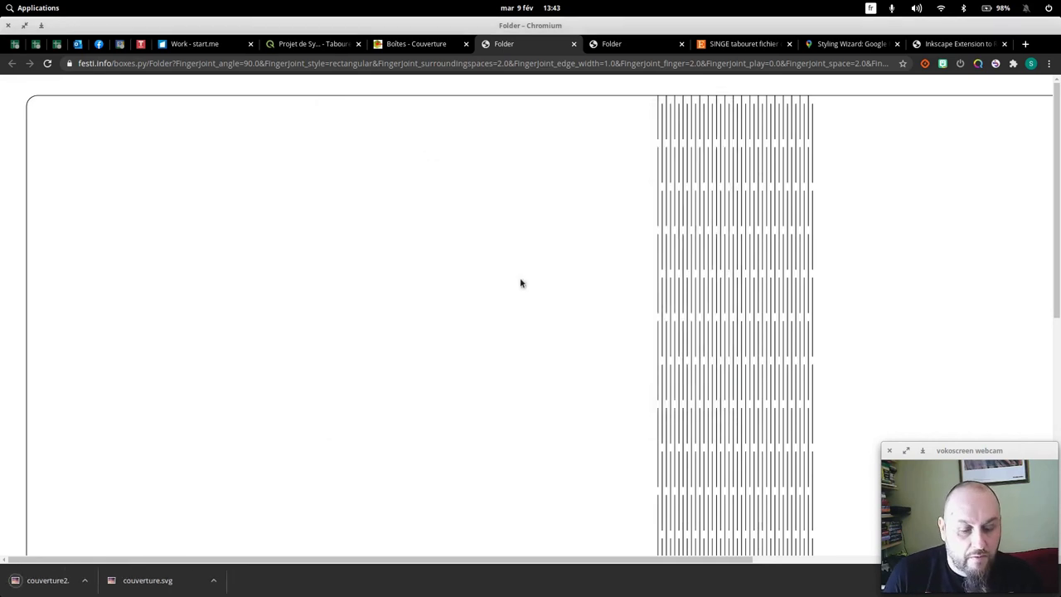
pyautogui.hotkey('alt', 'Tab')
# Import couverture2.svg into the Inkscape drawing
pyautogui.click(208, 396)
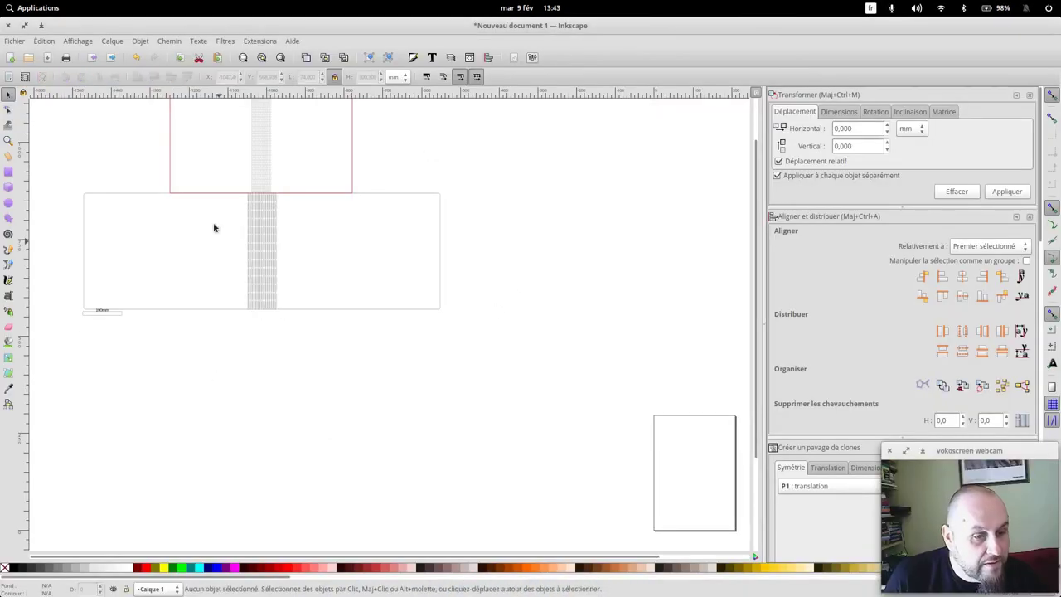
pyautogui.click(14, 41)
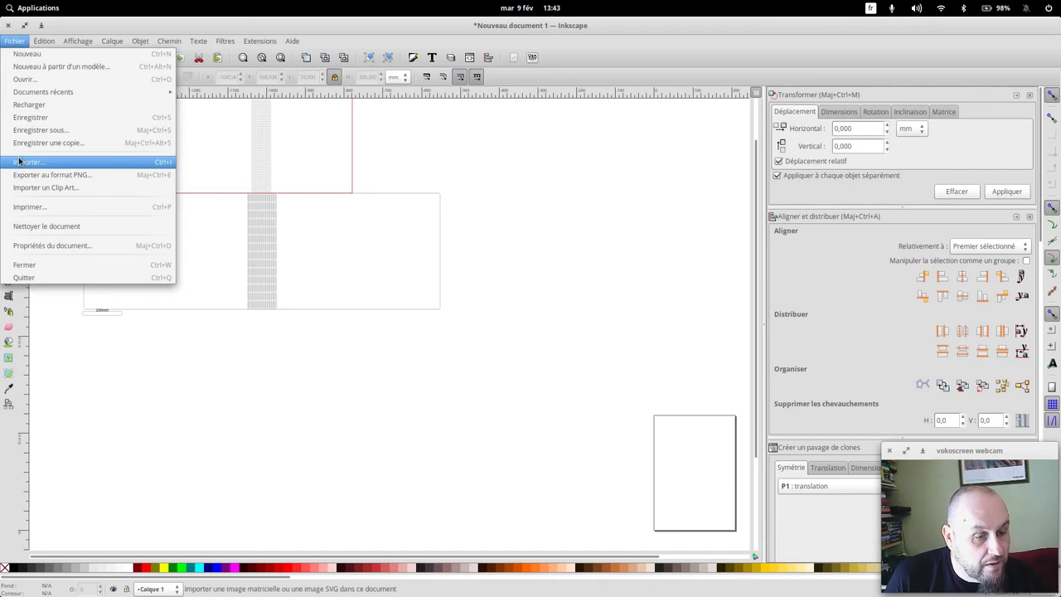
pyautogui.click(20, 165)
pyautogui.click(390, 379)
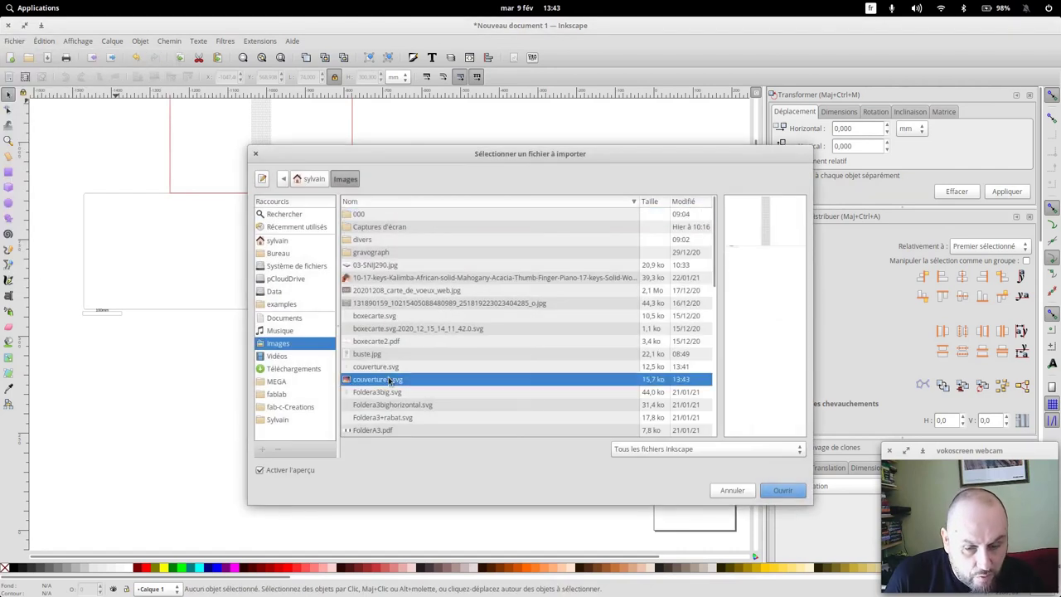
pyautogui.click(782, 490)
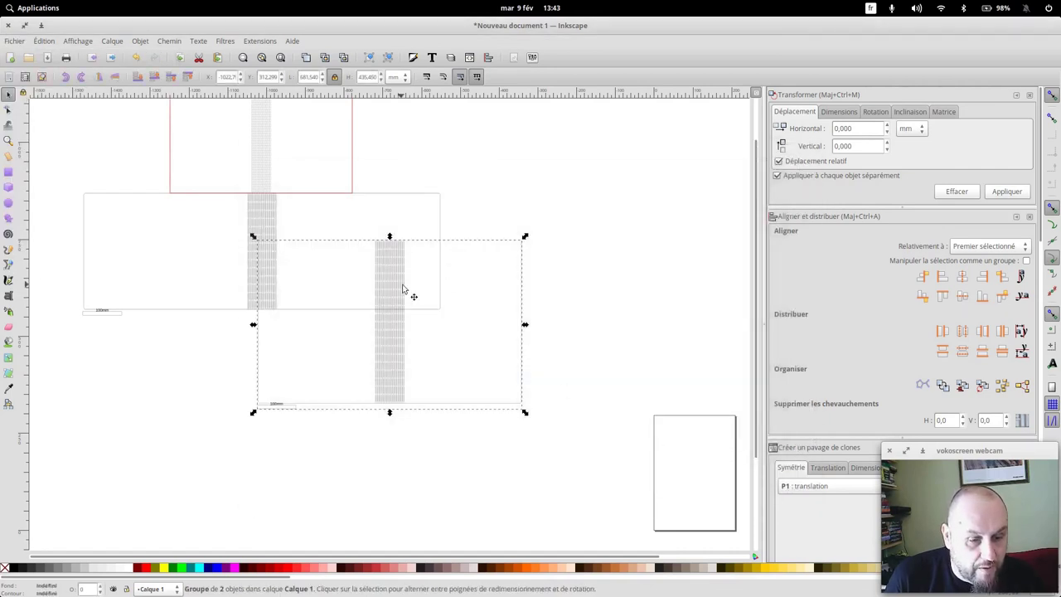
# Drag the imported cover up to the upper right beside the other covers
pyautogui.moveTo(516, 323); pyautogui.dragTo(571, 244)
pyautogui.scroll(2, 603, 261)
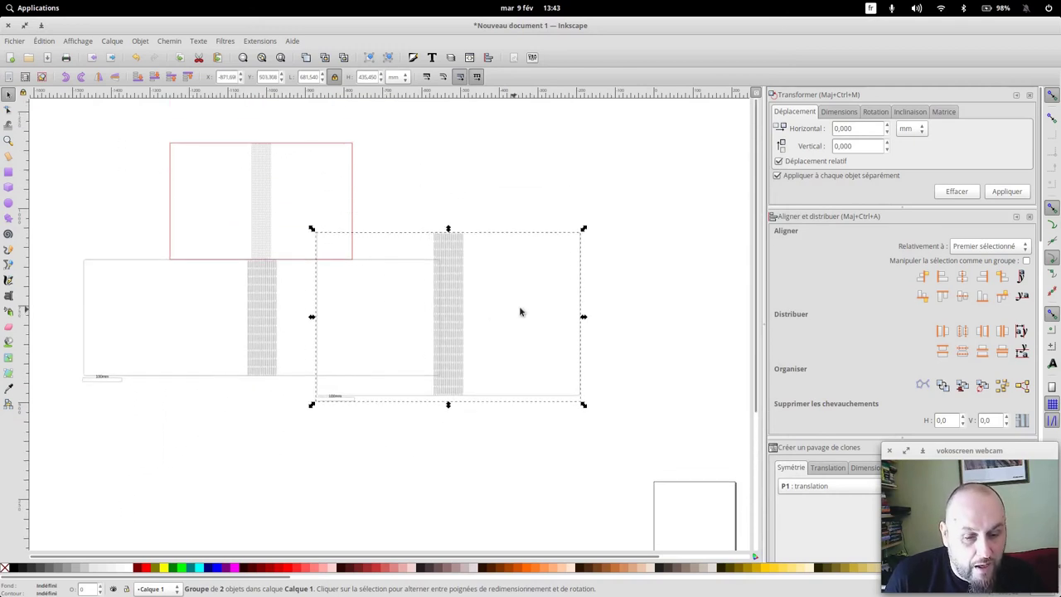
pyautogui.moveTo(583, 317)
pyautogui.mouseDown()
pyautogui.moveTo(623, 197)
pyautogui.moveTo(652, 199)
pyautogui.mouseUp()
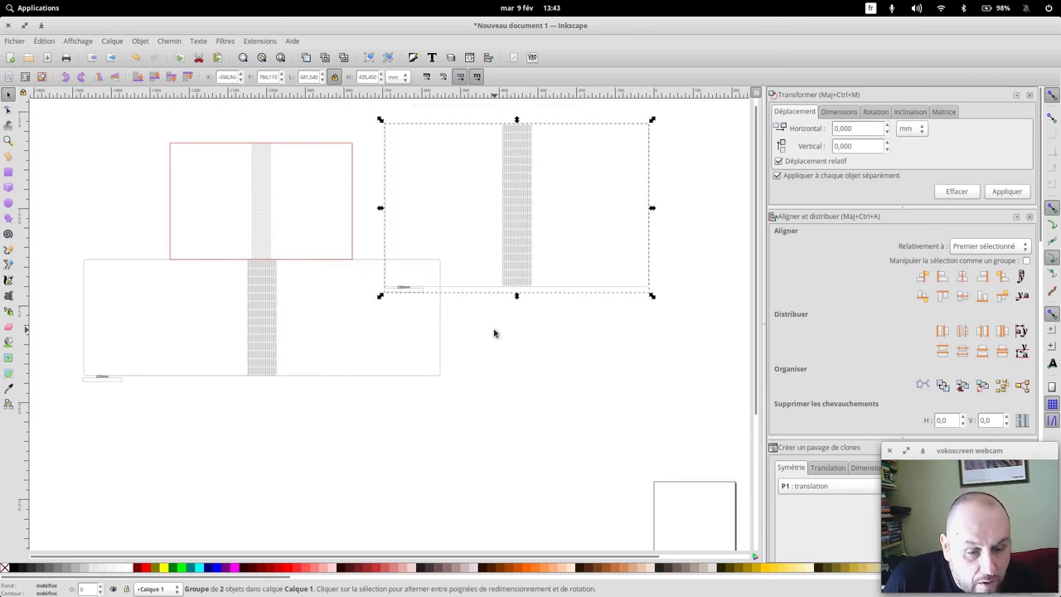
pyautogui.click(473, 291)
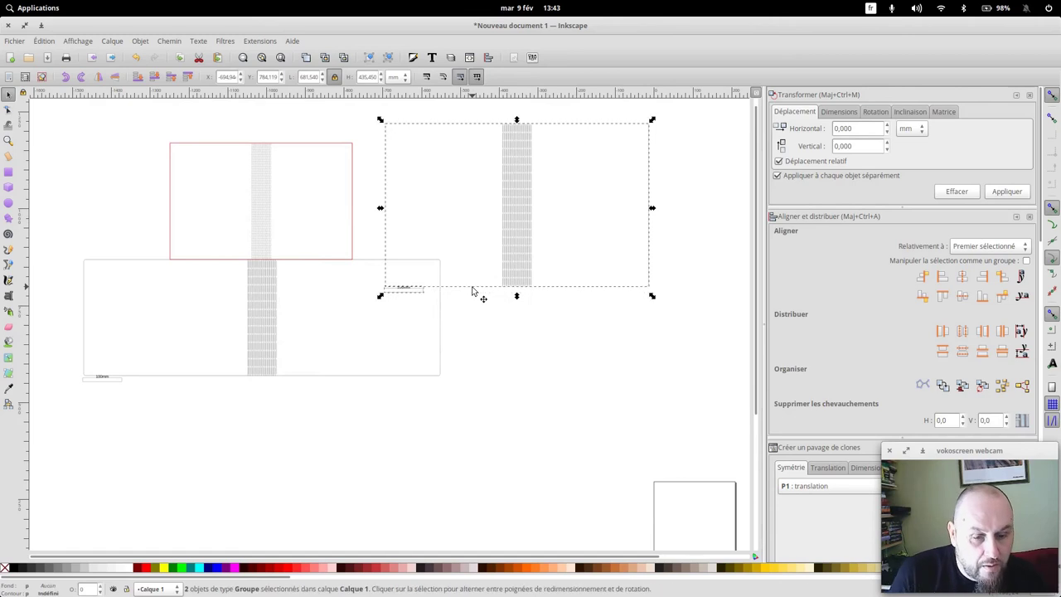
pyautogui.click(481, 344)
# Undo the accidental move of the lower cover and delete the 100 mm reference mark
pyautogui.moveTo(437, 307)
pyautogui.mouseDown()
pyautogui.moveTo(422, 312)
pyautogui.moveTo(369, 273)
pyautogui.mouseUp()
pyautogui.hotkey('ctrl', 'z')
pyautogui.click(477, 322)
pyautogui.press('Delete')
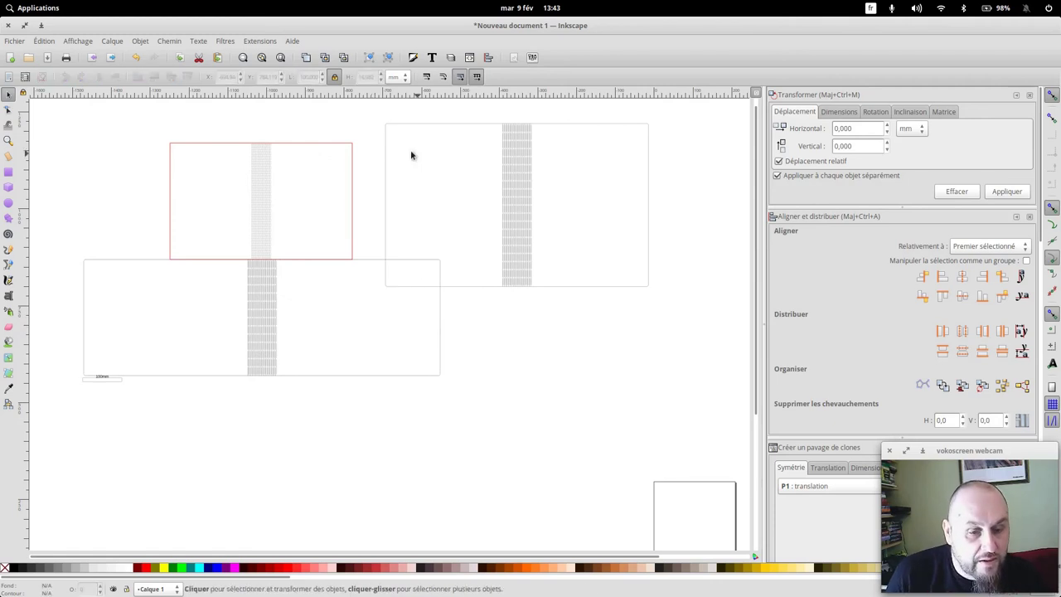
# Reselect the new cover and shift it further to the right
pyautogui.click(385, 152)
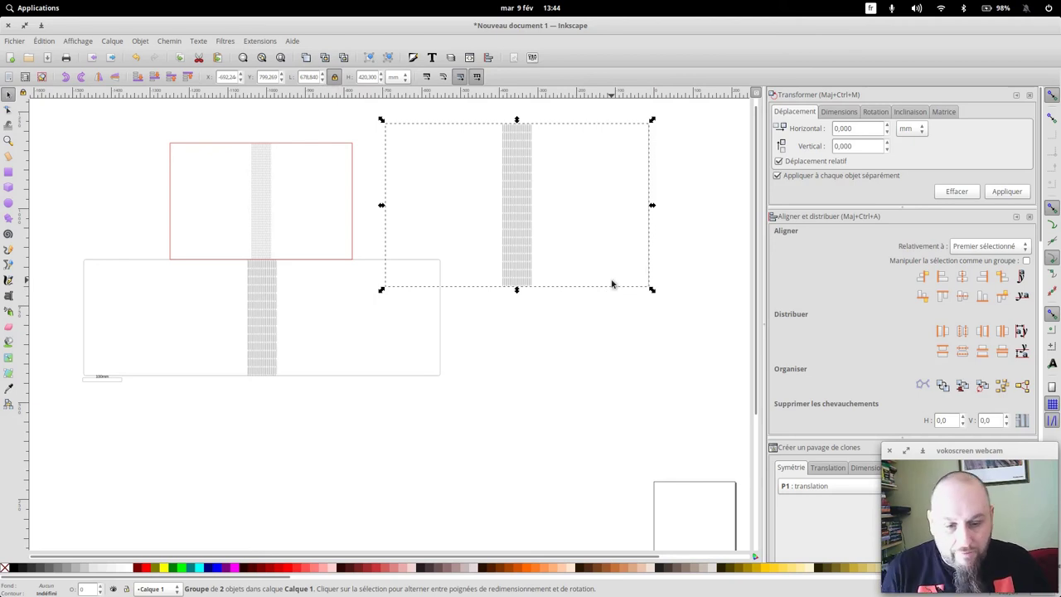
pyautogui.click(637, 310)
pyautogui.moveTo(676, 309); pyautogui.dragTo(390, 110)
pyautogui.moveTo(526, 196); pyautogui.dragTo(601, 179)
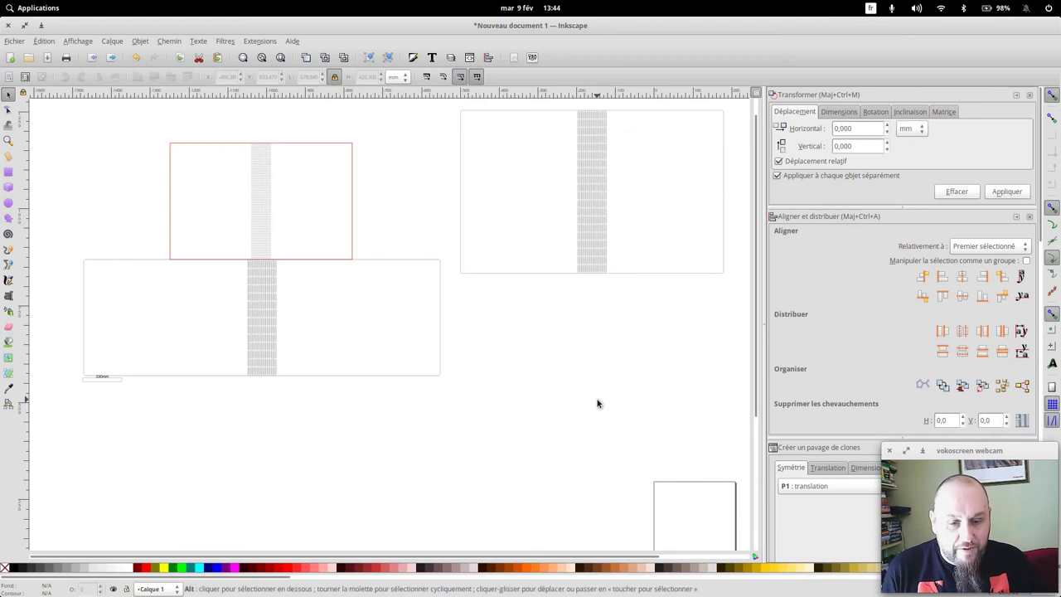
pyautogui.hotkey('alt', 'Tab')
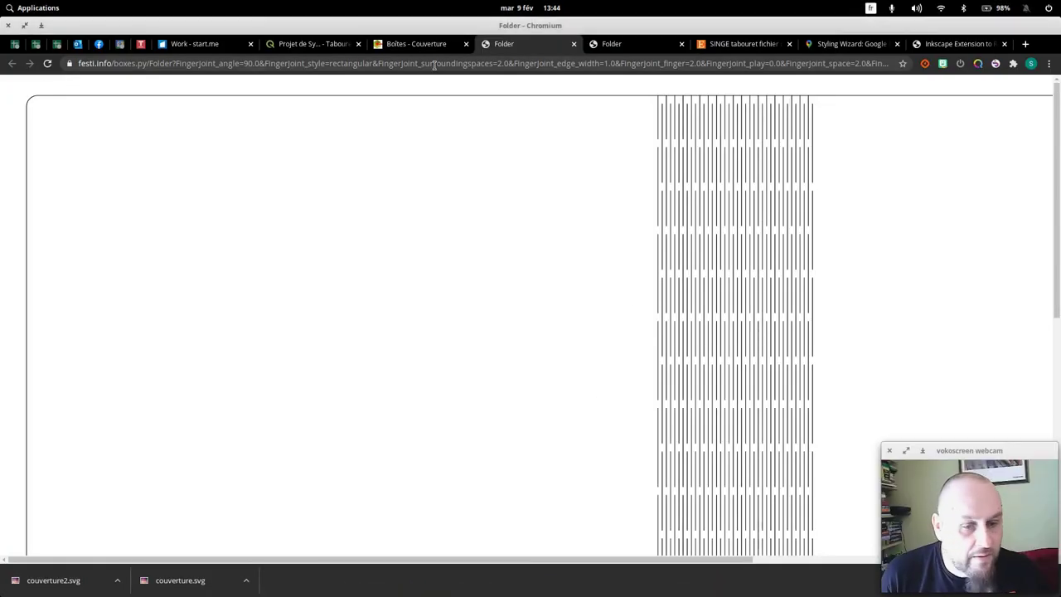
# Set the cover's x to 210 and y to 297 and generate the drawing
pyautogui.click(415, 43)
pyautogui.click(294, 175)
pyautogui.doubleClick(295, 175)
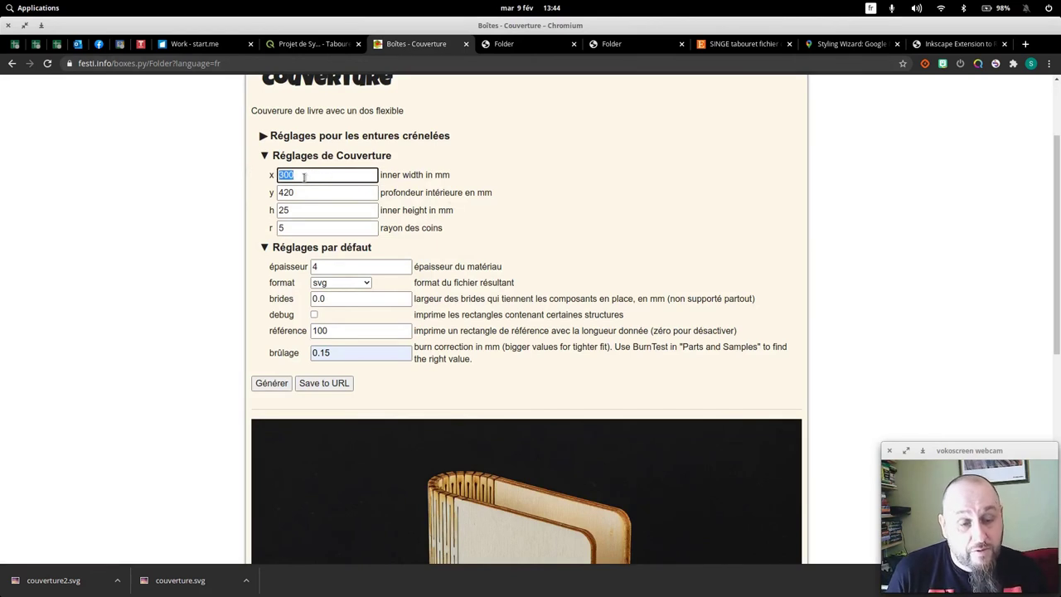
pyautogui.write('210')
pyautogui.press('Tab')
pyautogui.write('297')
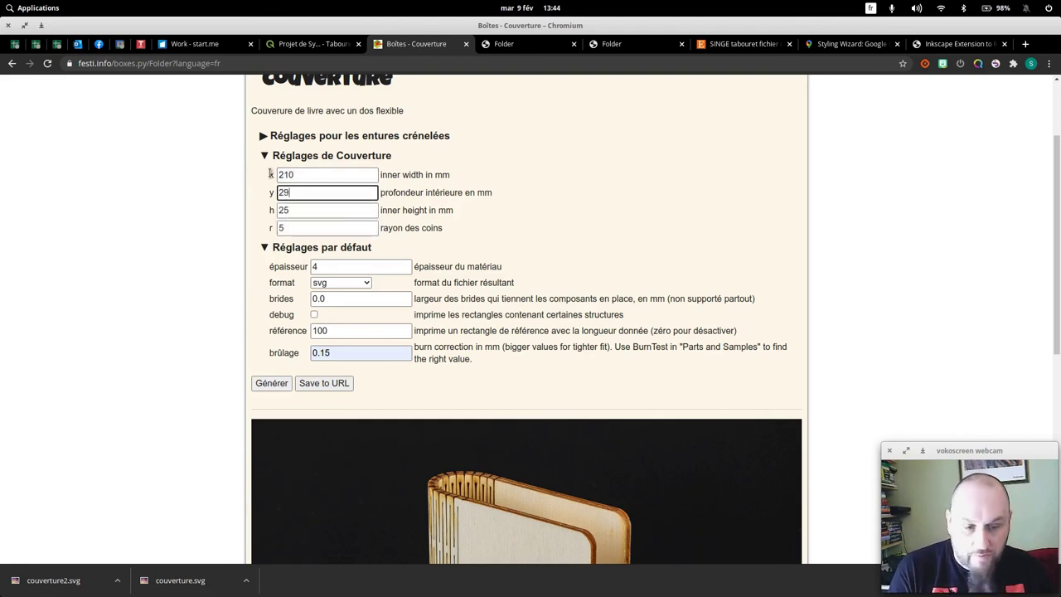
pyautogui.click(272, 383)
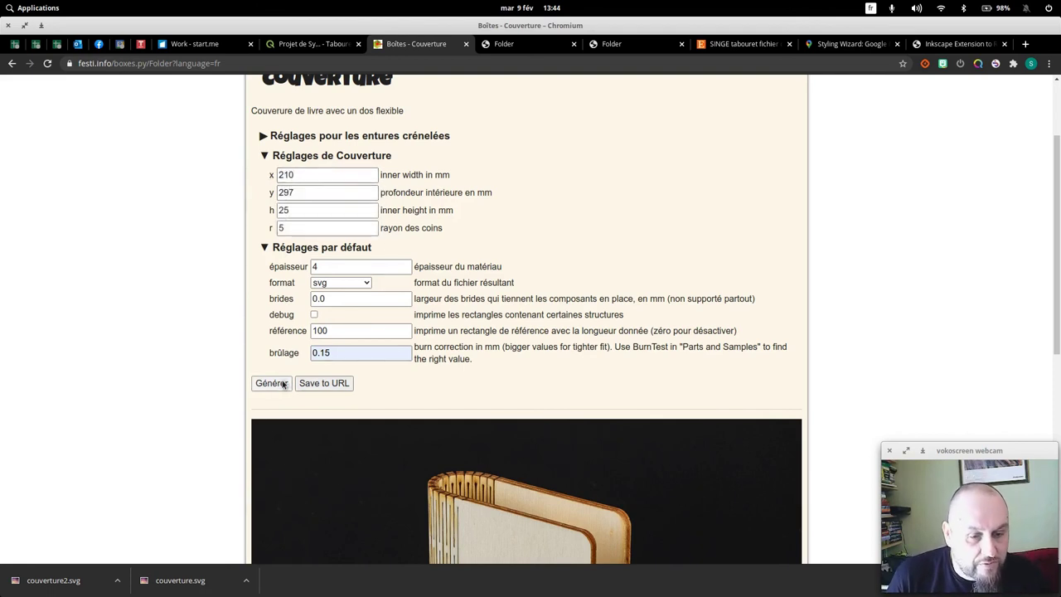
# Save the new cover as couverture3.svg and return to Inkscape
pyautogui.rightClick(551, 308)
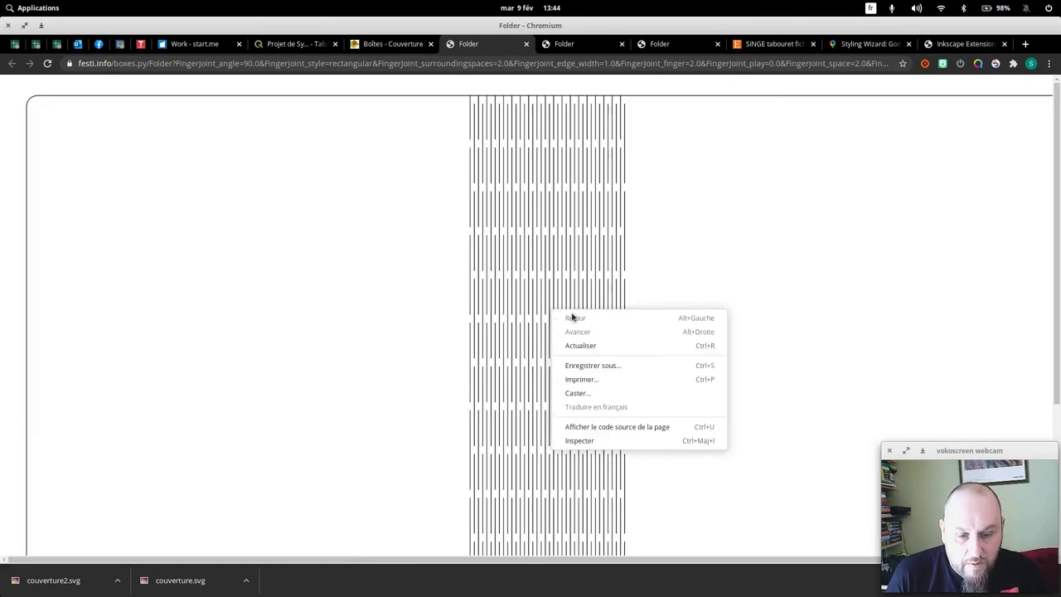
pyautogui.click(606, 367)
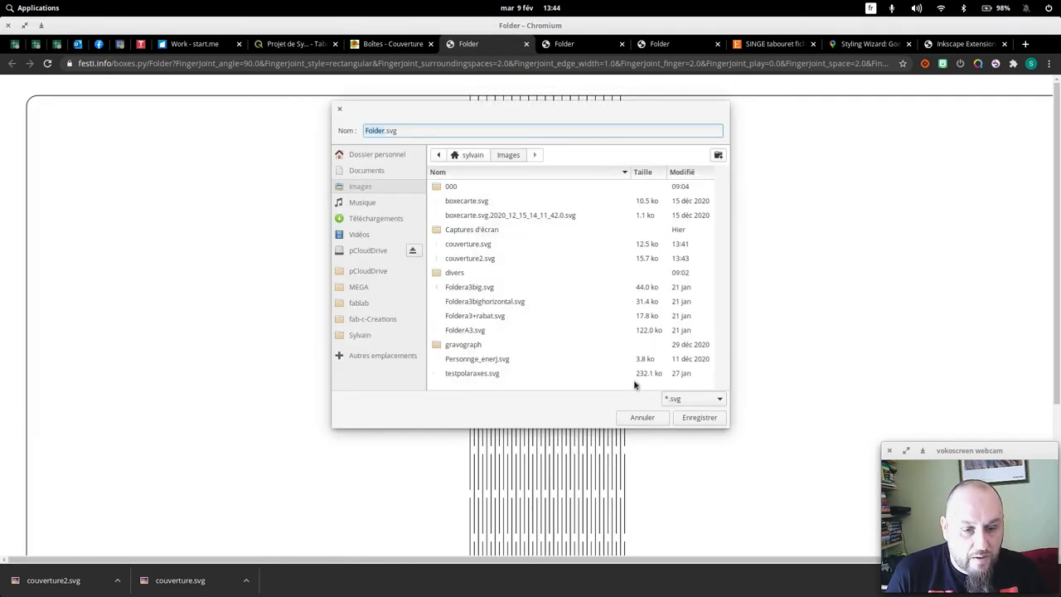
pyautogui.click(477, 260)
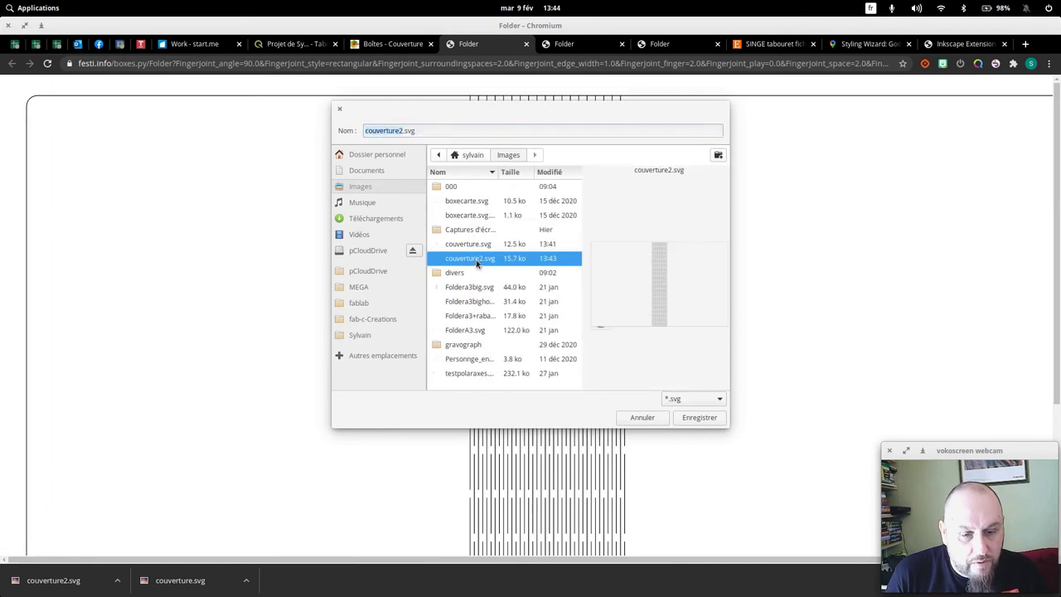
pyautogui.click(396, 130)
pyautogui.press('Delete')
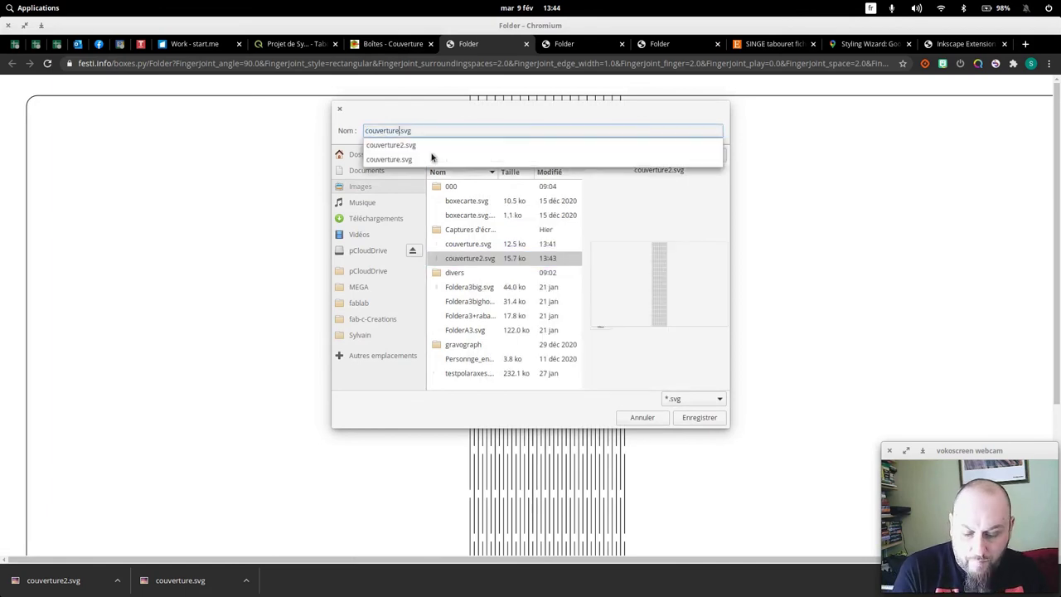
pyautogui.write('3')
pyautogui.press('Return')
pyautogui.hotkey('alt', 'Tab')
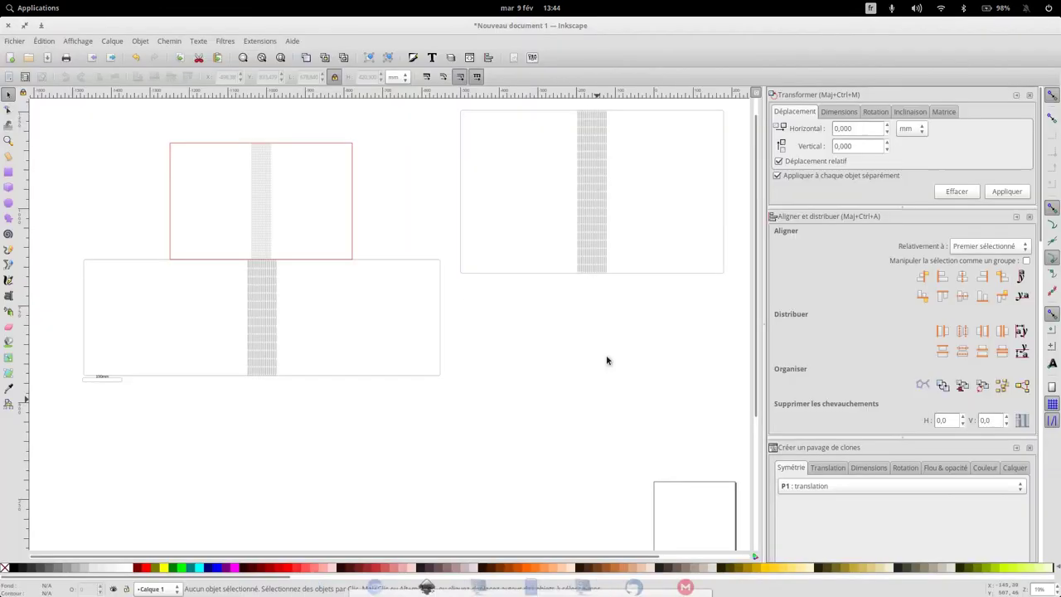
# Import couverture3.svg into the Inkscape drawing
pyautogui.click(15, 40)
pyautogui.click(42, 161)
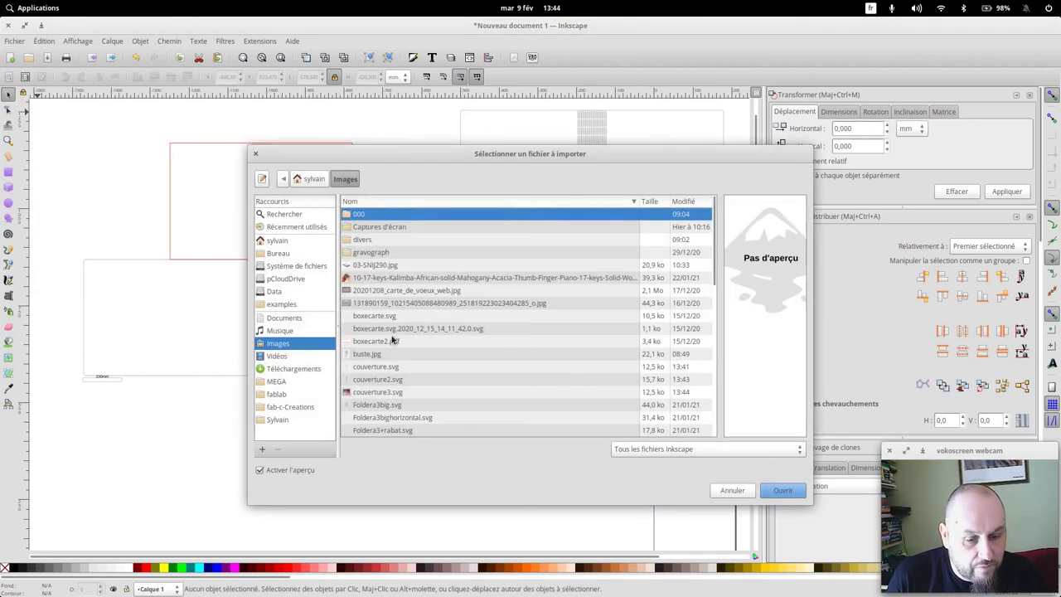
pyautogui.click(396, 391)
pyautogui.click(779, 489)
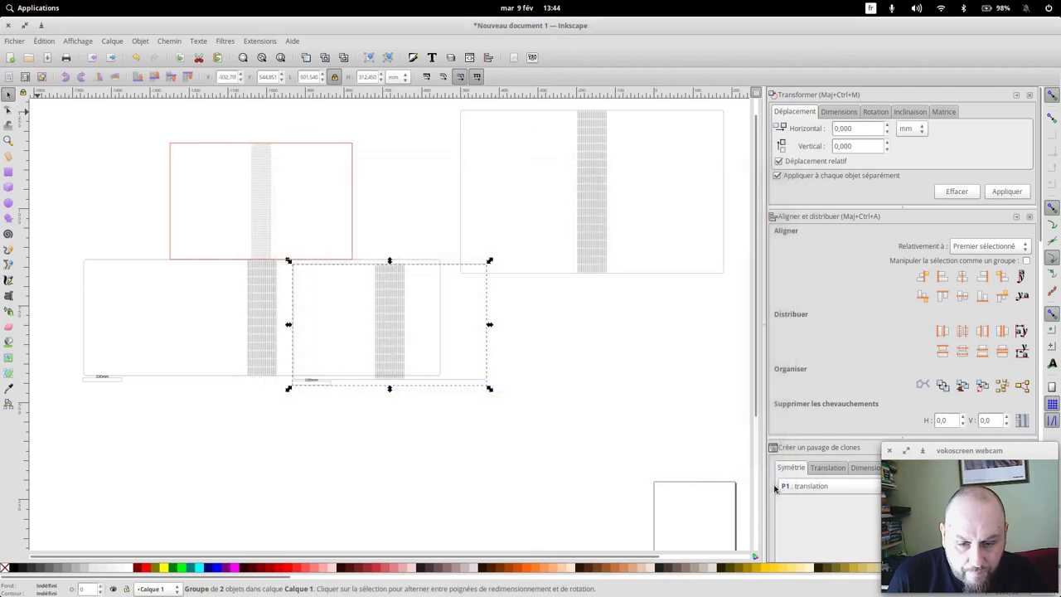
# Position the imported cover just below the top-right cover
pyautogui.moveTo(487, 313)
pyautogui.mouseDown()
pyautogui.moveTo(359, 189)
pyautogui.moveTo(655, 396)
pyautogui.mouseUp()
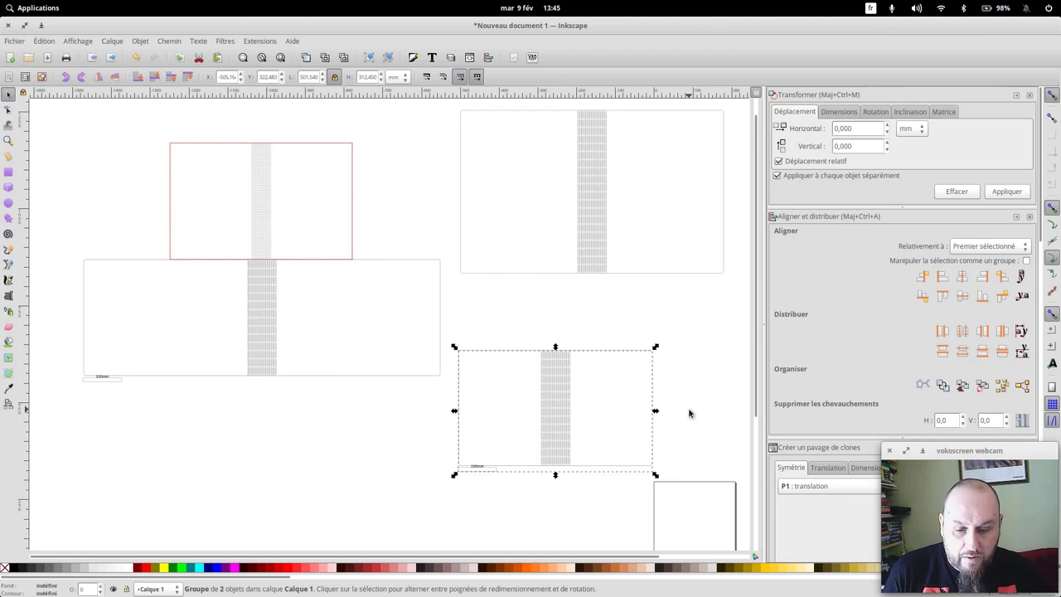
pyautogui.scroll(-3, 610, 440)
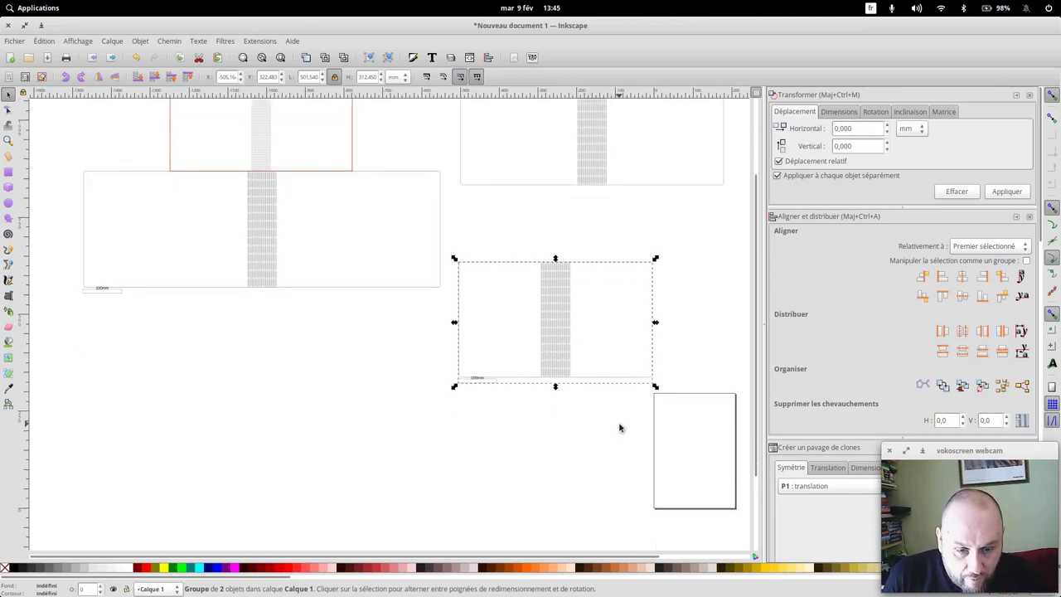
pyautogui.scroll(1, 599, 383)
pyautogui.scroll(1, 600, 377)
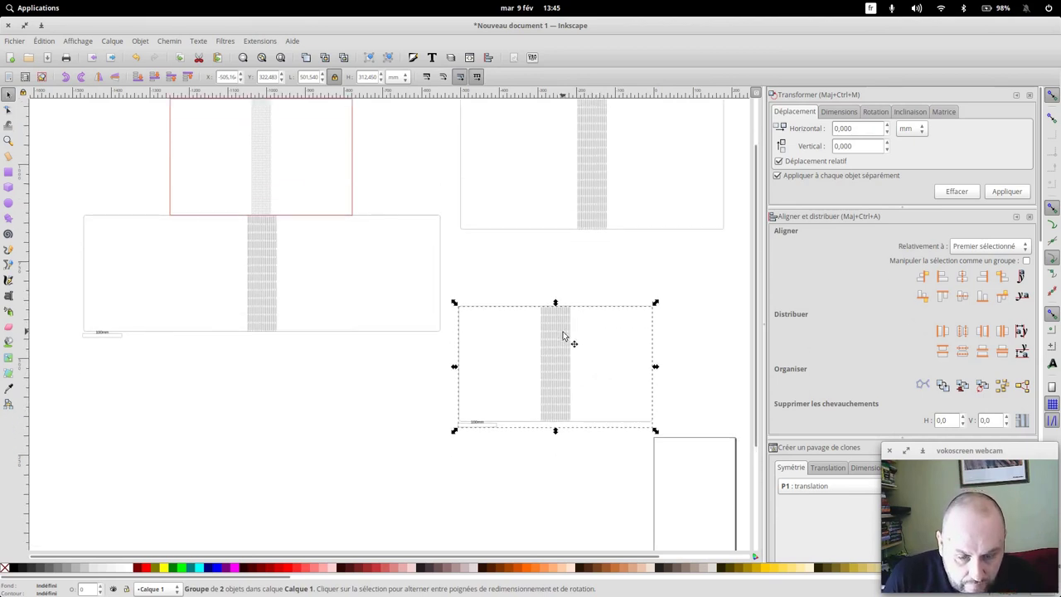
pyautogui.moveTo(563, 335); pyautogui.dragTo(558, 290)
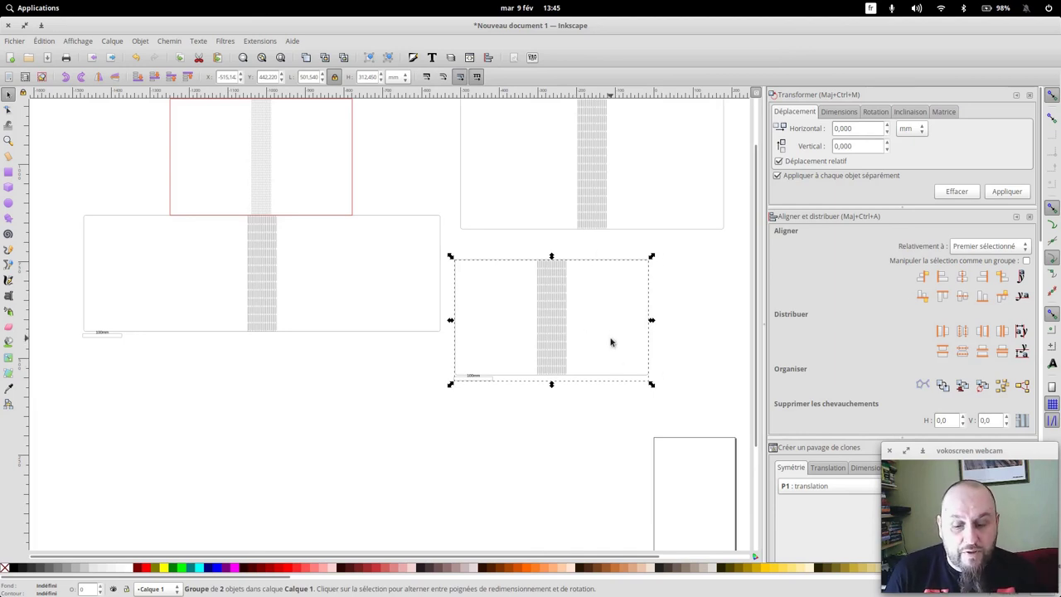
pyautogui.scroll(2, 612, 341)
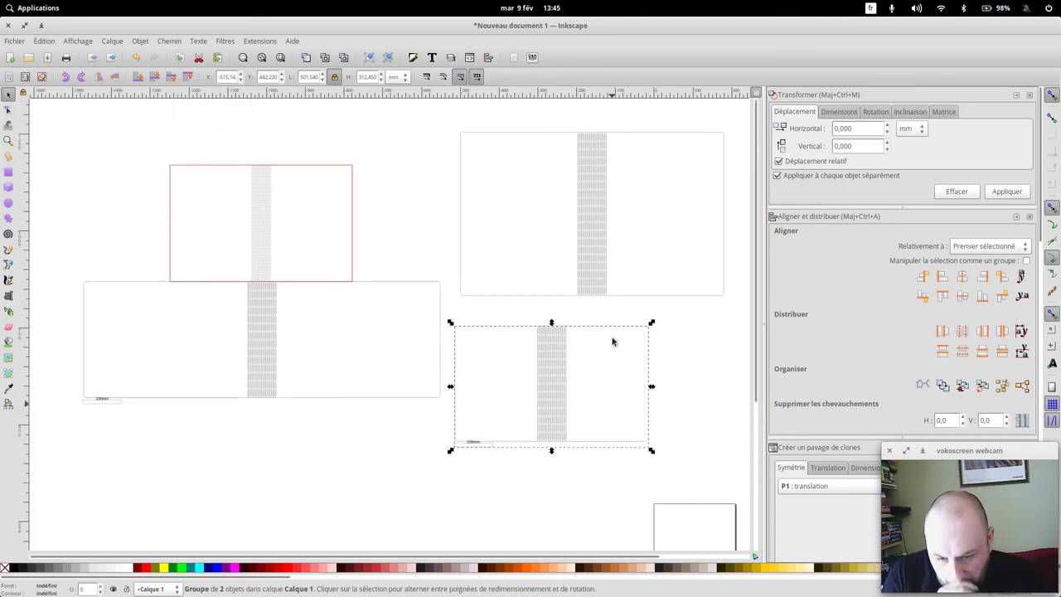
pyautogui.scroll(1, 605, 344)
pyautogui.moveTo(552, 434); pyautogui.dragTo(555, 411)
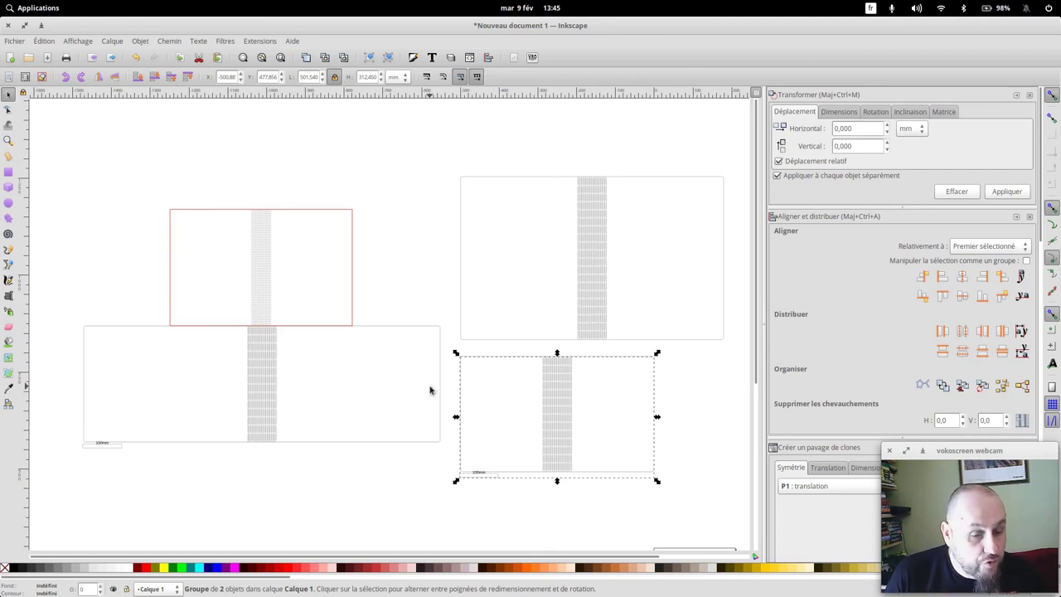
pyautogui.scroll(-2, 340, 405)
pyautogui.scroll(-2, 340, 404)
# Duplicate the lower-left cover's hinge stripe pattern as a separate copy
pyautogui.click(262, 308)
pyautogui.hotkey('ctrl', 'c')
pyautogui.hotkey('ctrl', 'v')
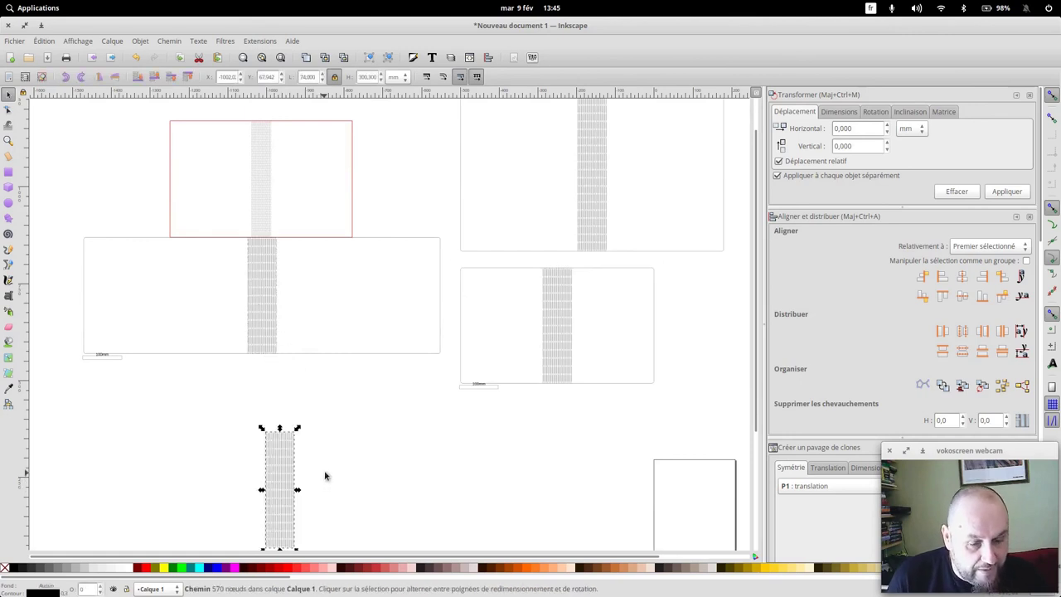
pyautogui.scroll(-2, 403, 417)
pyautogui.keyDown('ctrl'); pyautogui.scroll(1, 403, 417); pyautogui.keyUp('ctrl')
pyautogui.keyDown('ctrl'); pyautogui.scroll(1, 403, 417); pyautogui.keyUp('ctrl')
pyautogui.scroll(-3, 413, 383)
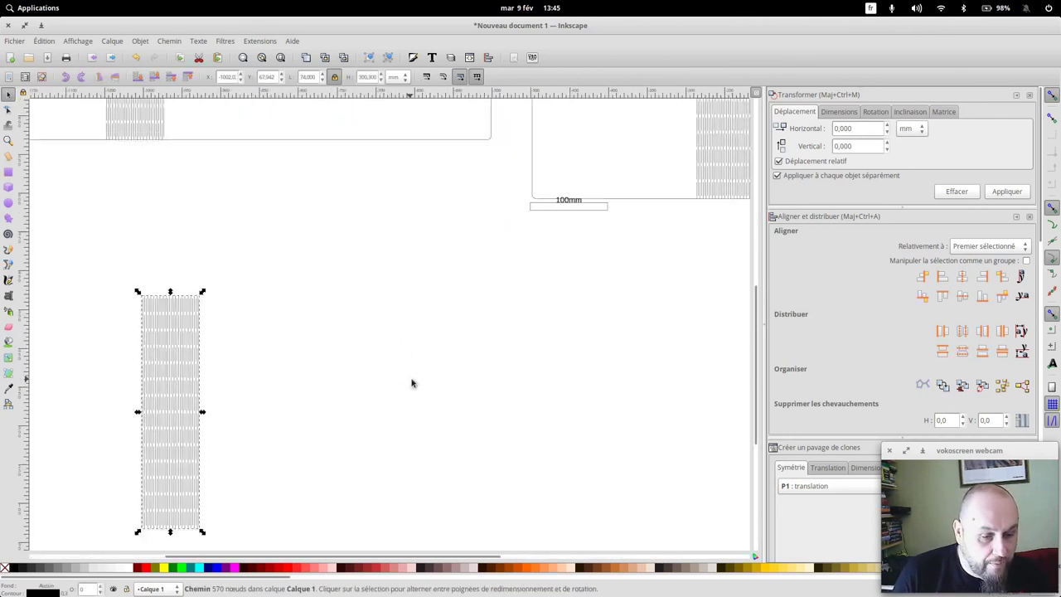
pyautogui.scroll(-3, 412, 383)
pyautogui.keyDown('ctrl'); pyautogui.scroll(1, 371, 325); pyautogui.keyUp('ctrl')
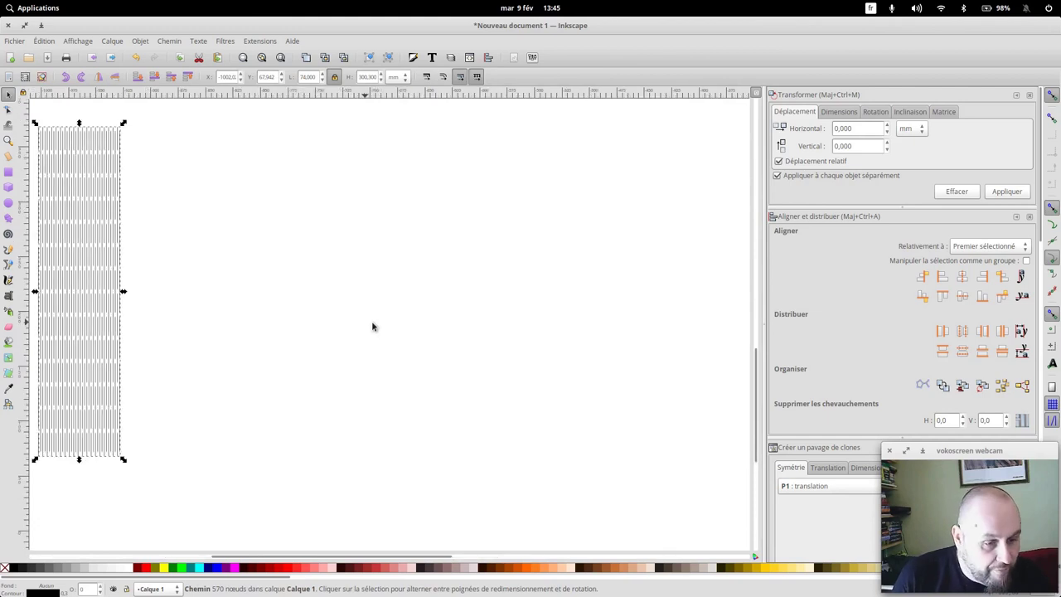
# Lock the aspect ratio and scale the hinge copy up to about 116.85 × 474.17 mm
pyautogui.click(335, 77)
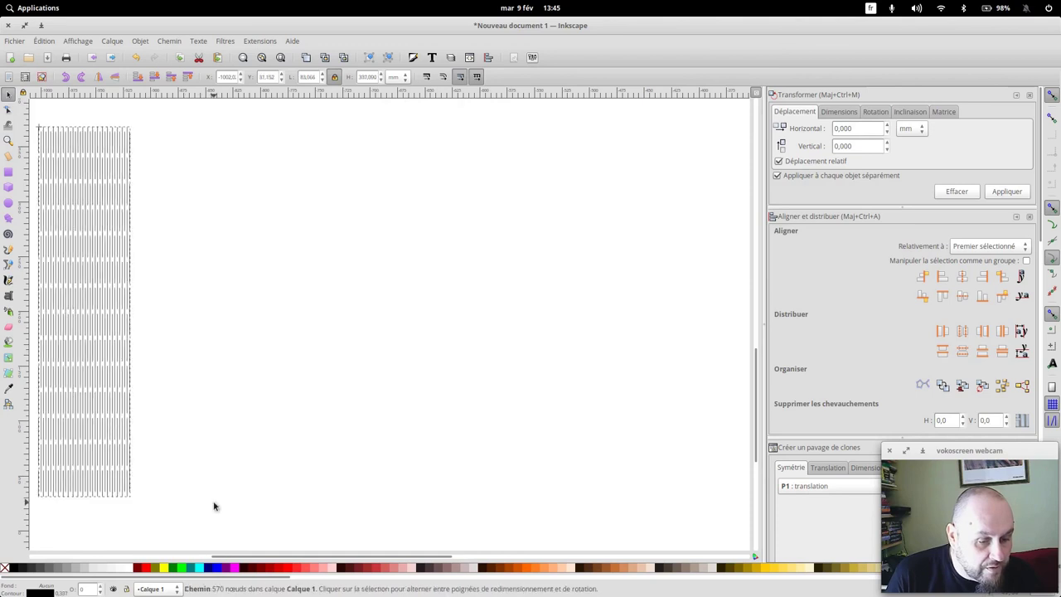
pyautogui.moveTo(123, 461); pyautogui.dragTo(274, 557)
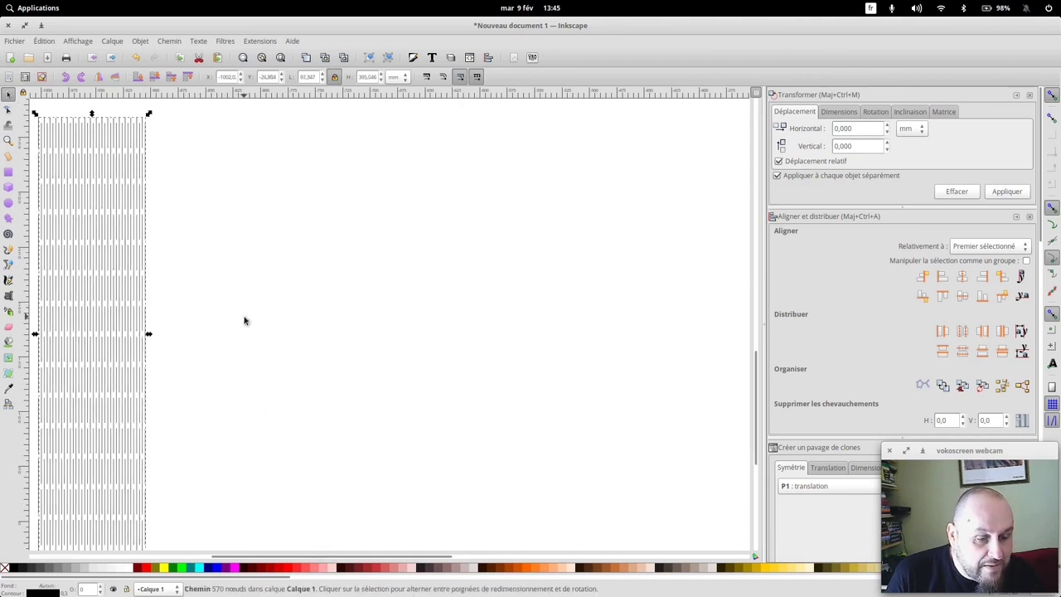
pyautogui.scroll(-3, 241, 323)
pyautogui.scroll(-2, 237, 328)
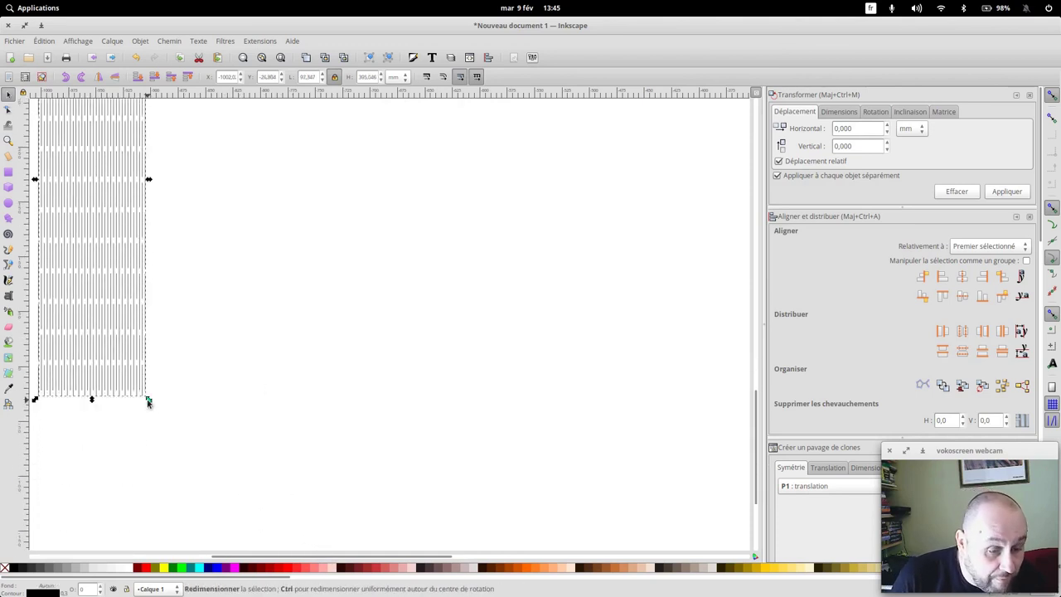
pyautogui.moveTo(148, 402); pyautogui.dragTo(264, 486)
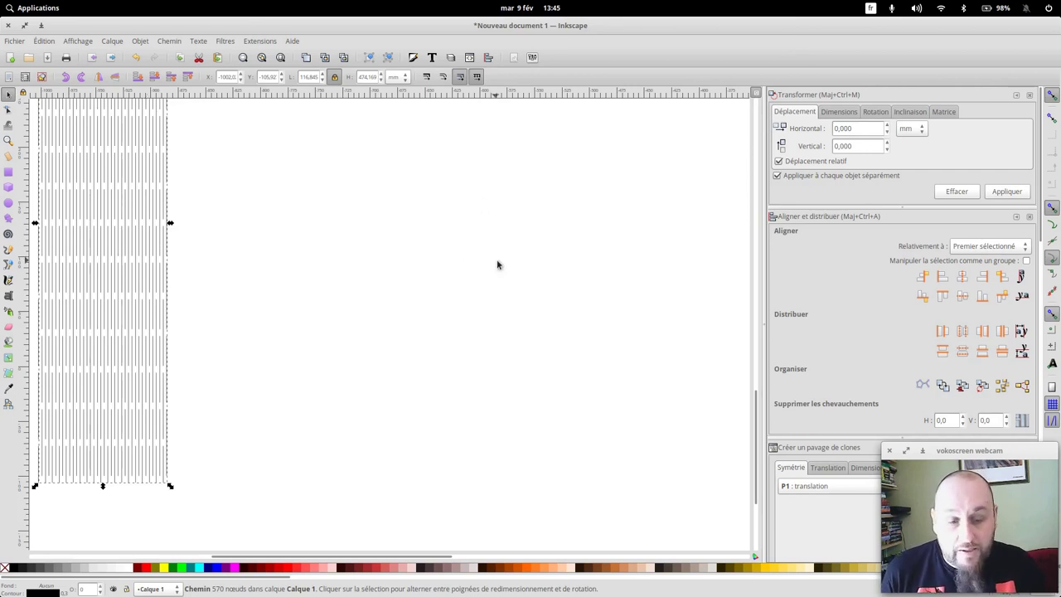
pyautogui.press('-')
pyautogui.press('-')
pyautogui.press('-')
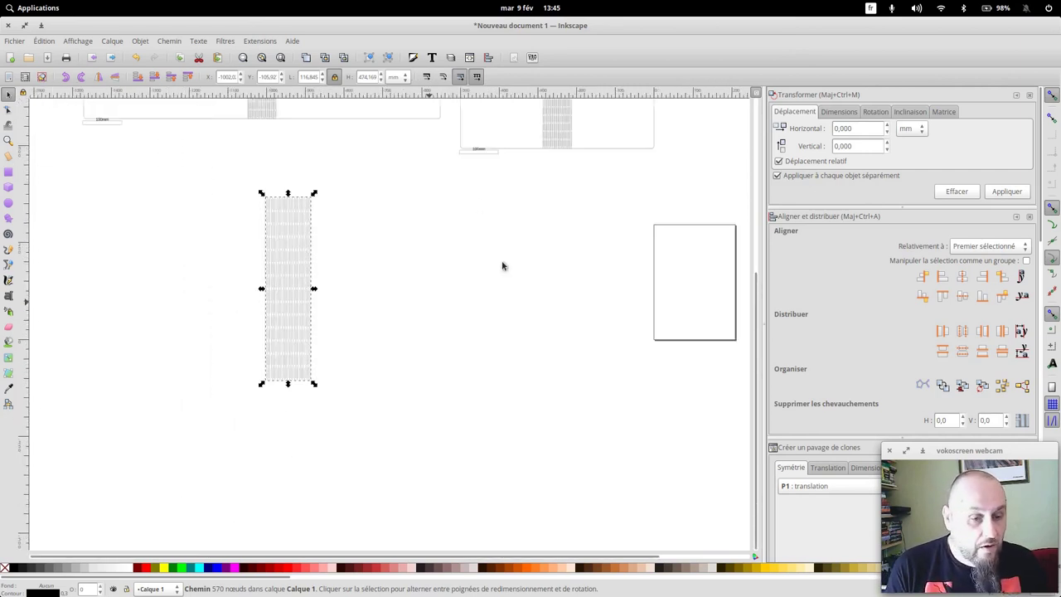
pyautogui.press('-')
pyautogui.scroll(5, 507, 248)
pyautogui.scroll(-2, 531, 264)
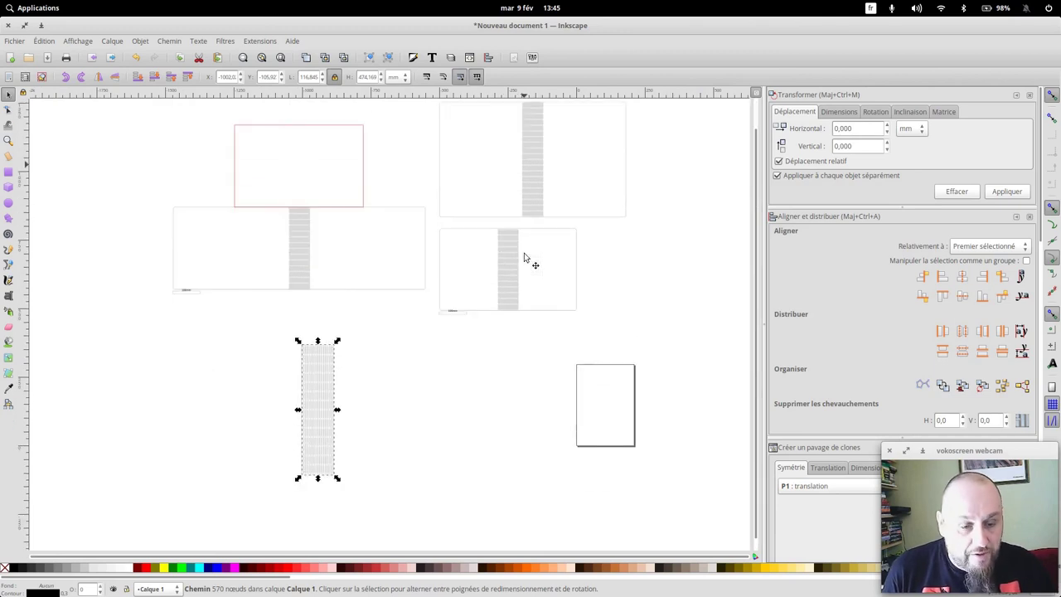